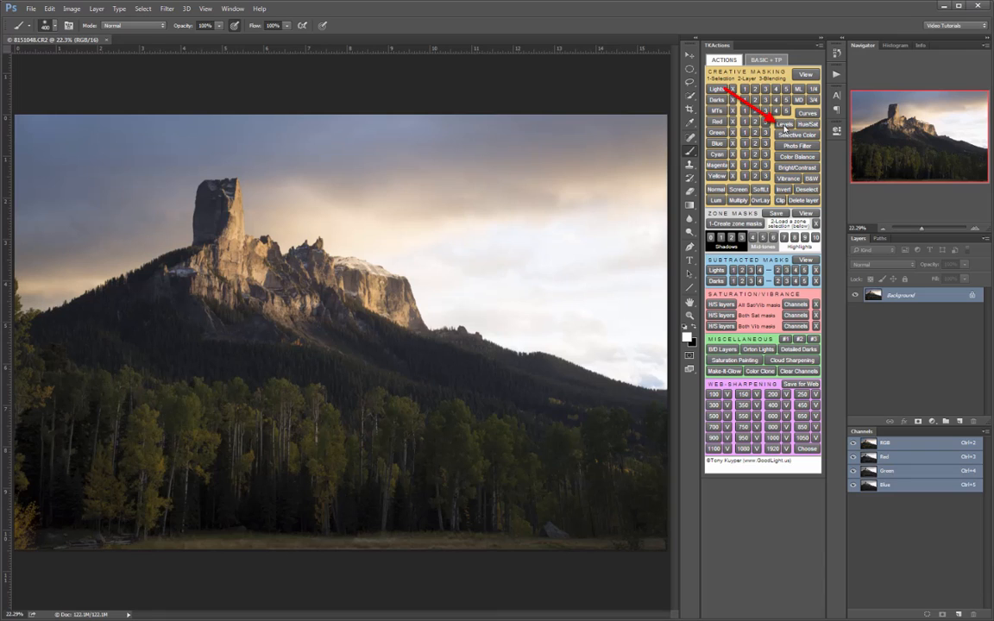
- Add a Levels adjustment layer above the background and look at its default properties
left_click(785, 124)
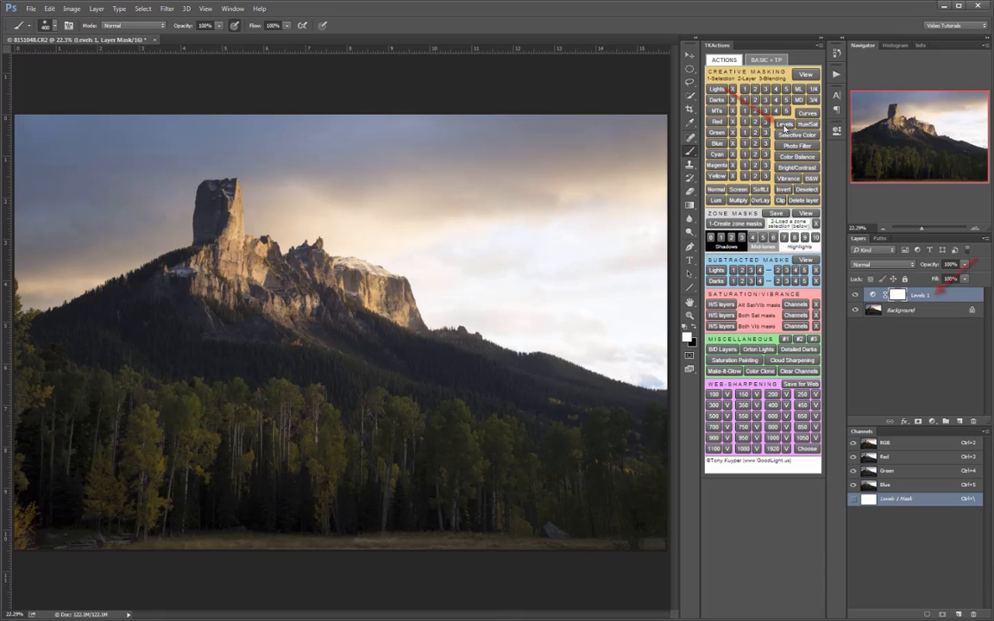
left_click(865, 294)
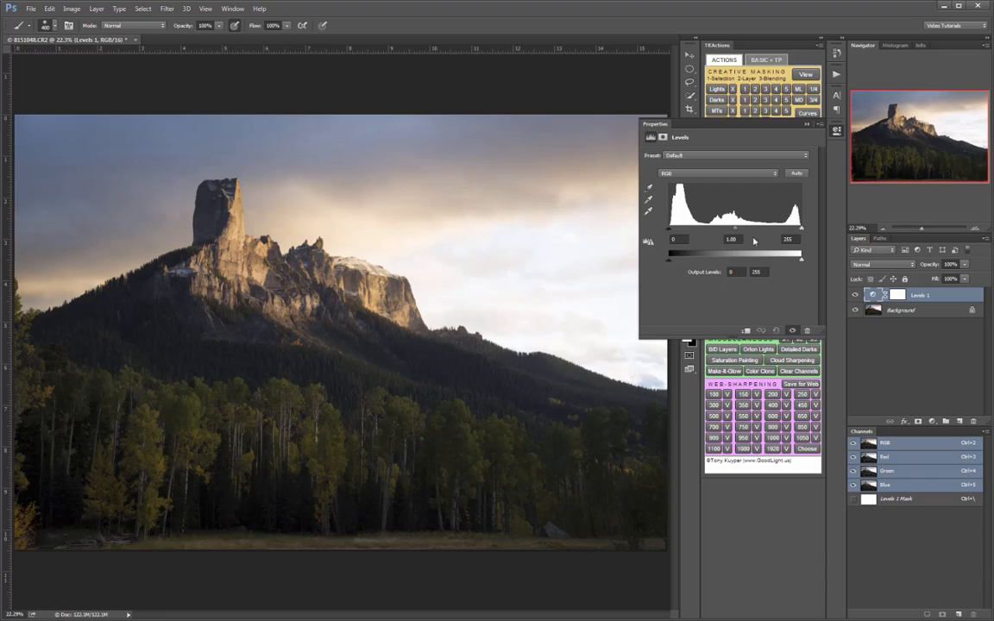
left_click(835, 131)
- Add a Curves adjustment layer and shape its RGB curve with several points, pulling the darker tones down
left_click(807, 113)
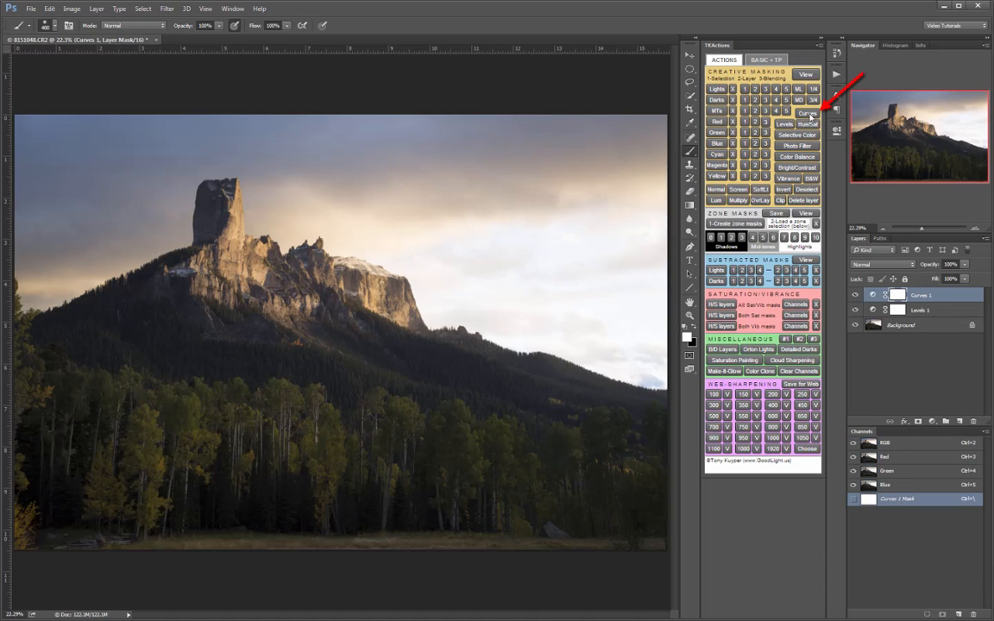
left_click(871, 296)
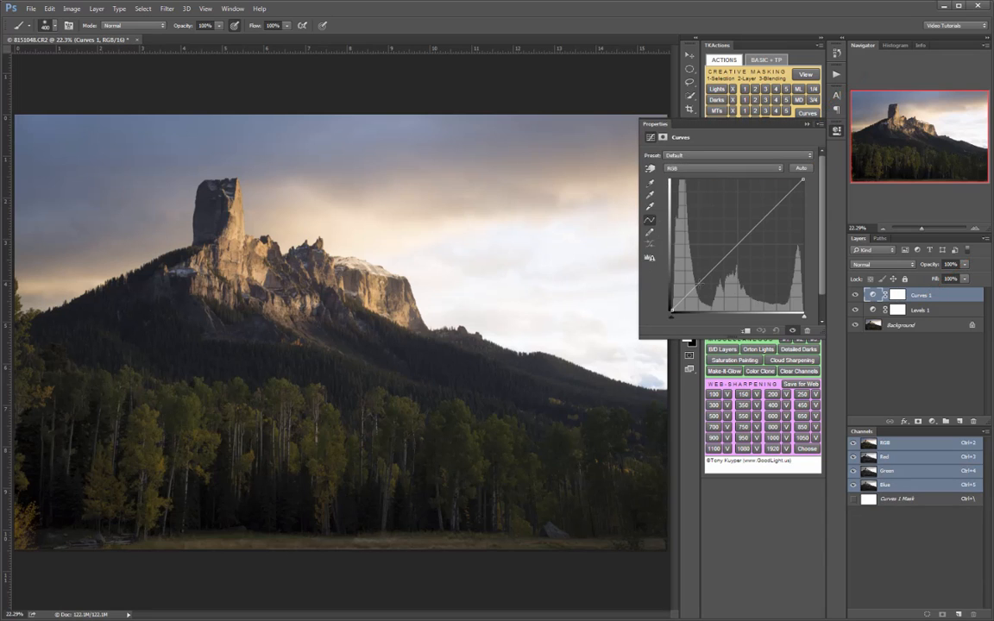
left_click(700, 283)
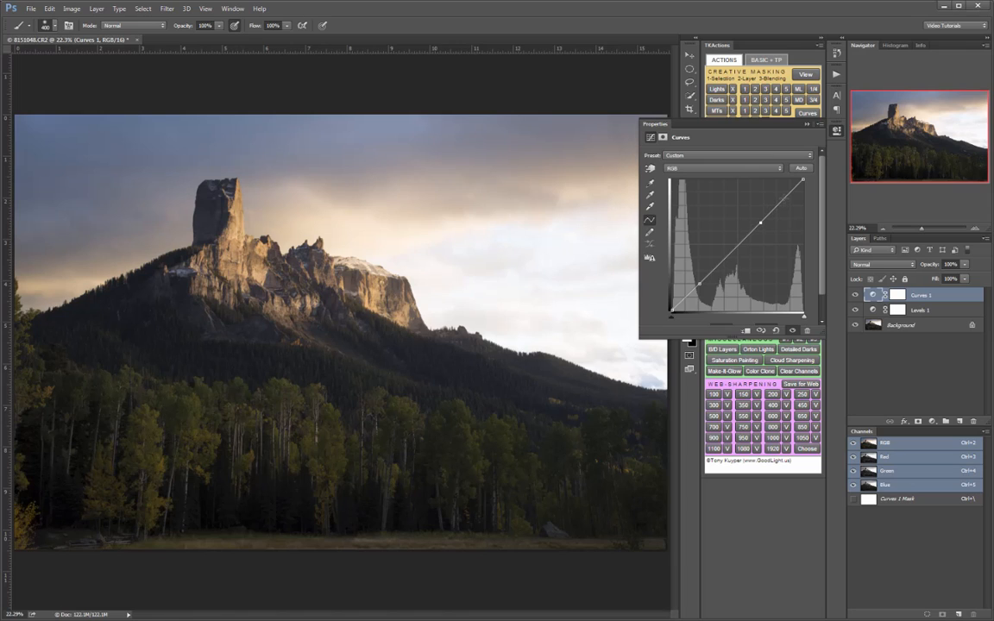
left_click(784, 199)
left_click(684, 298)
mouse_move(700, 283)
left_mouse_down()
mouse_move(697, 274)
mouse_move(707, 288)
left_mouse_up()
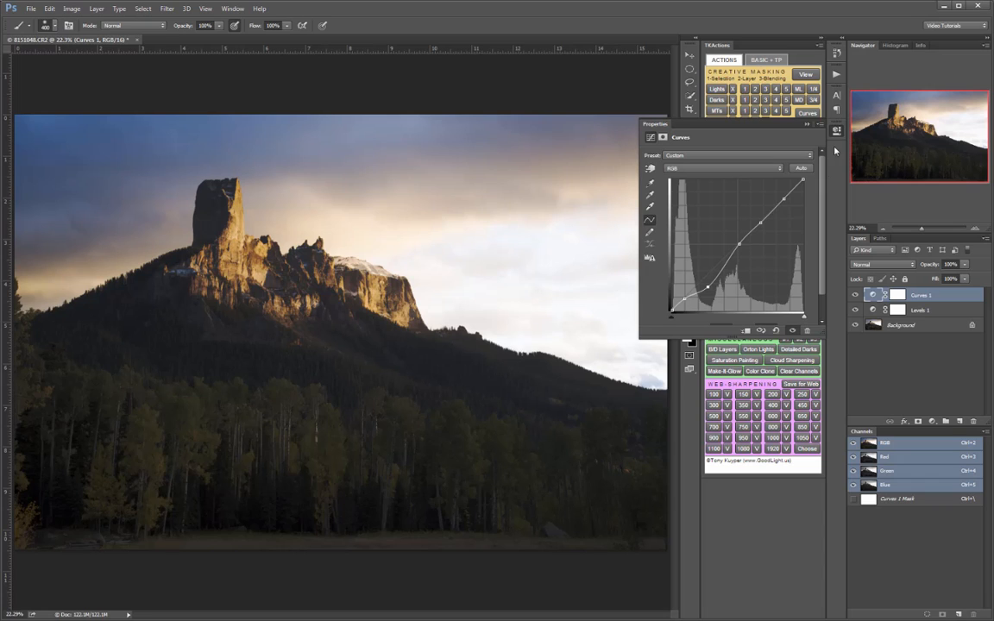
left_click(837, 131)
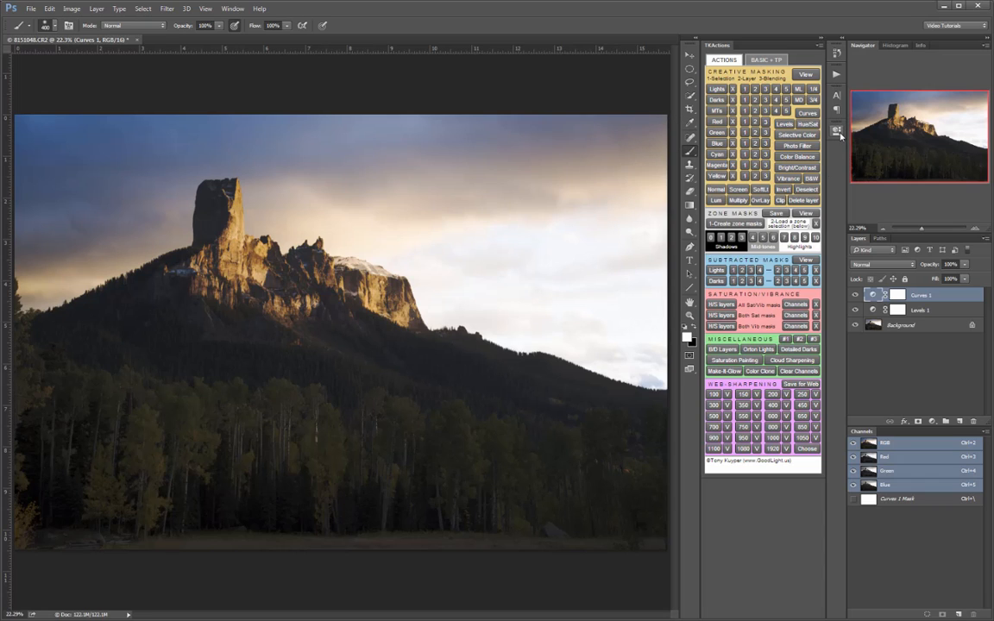
- Delete both the Curves 1 and Levels 1 adjustment layers together
left_click(929, 311, "shift")
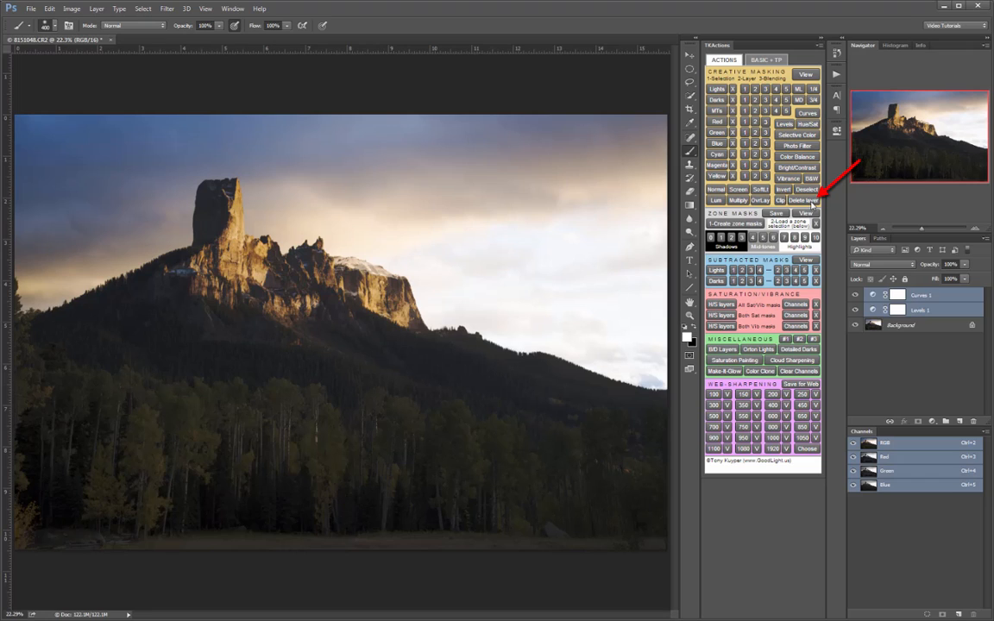
left_click(811, 203)
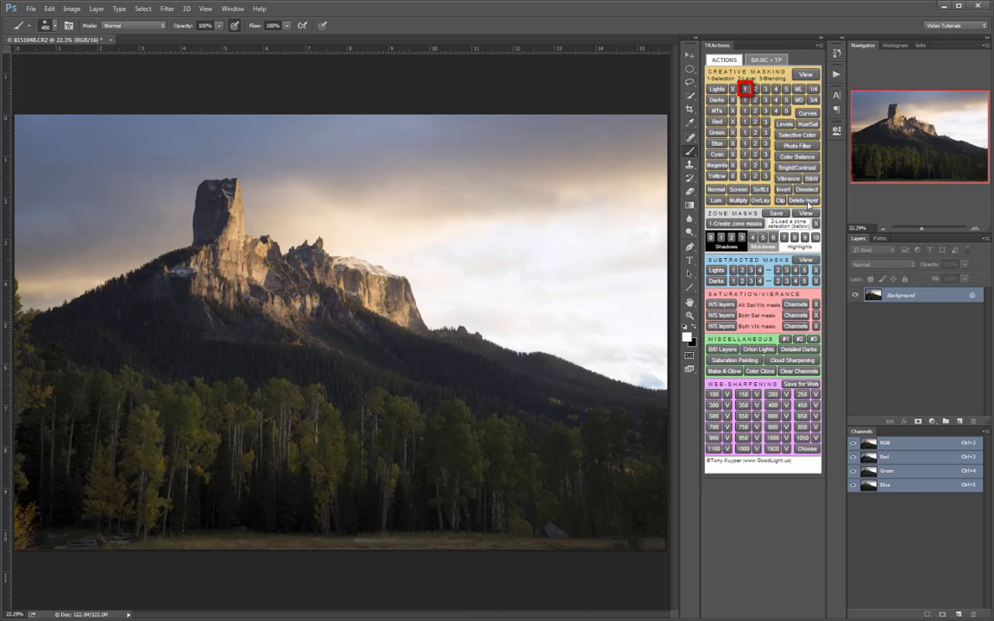
- Load the Lights 1 luminosity selection and preview its coverage with the red overlay
left_click(746, 89)
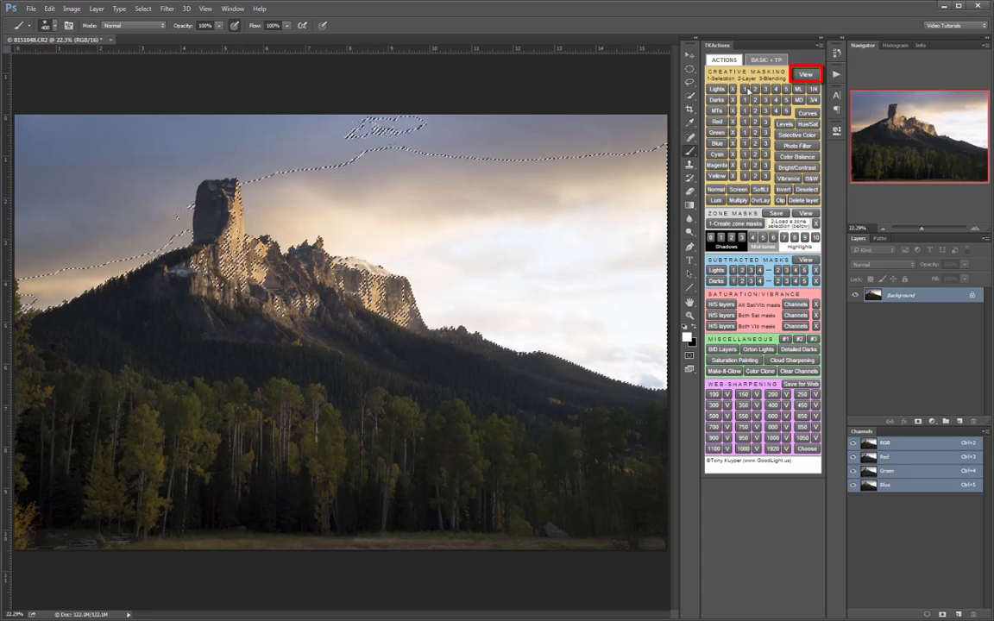
left_click(805, 74)
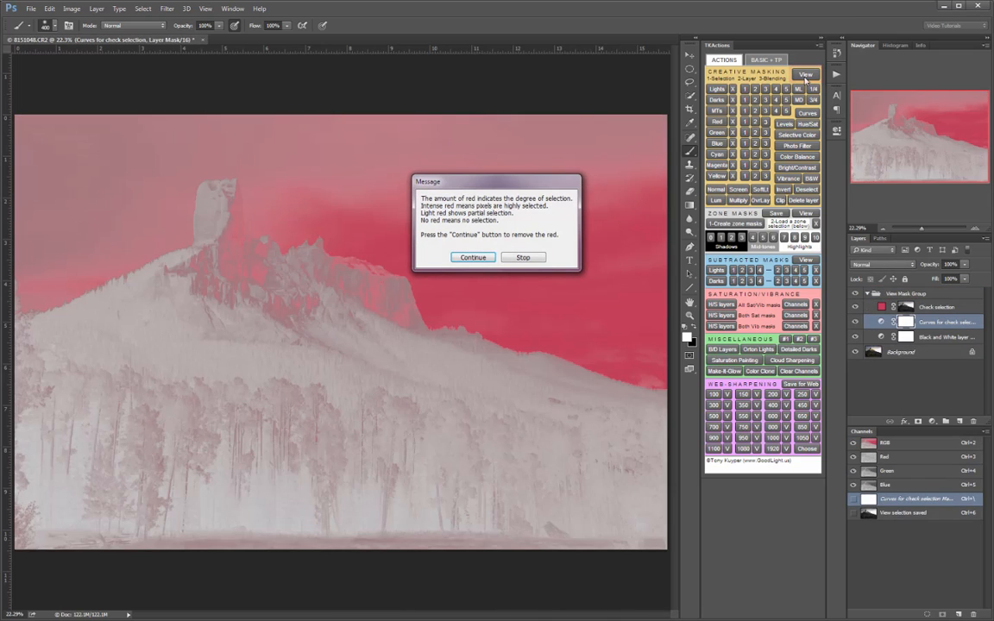
left_click_drag(527, 182, 803, 495)
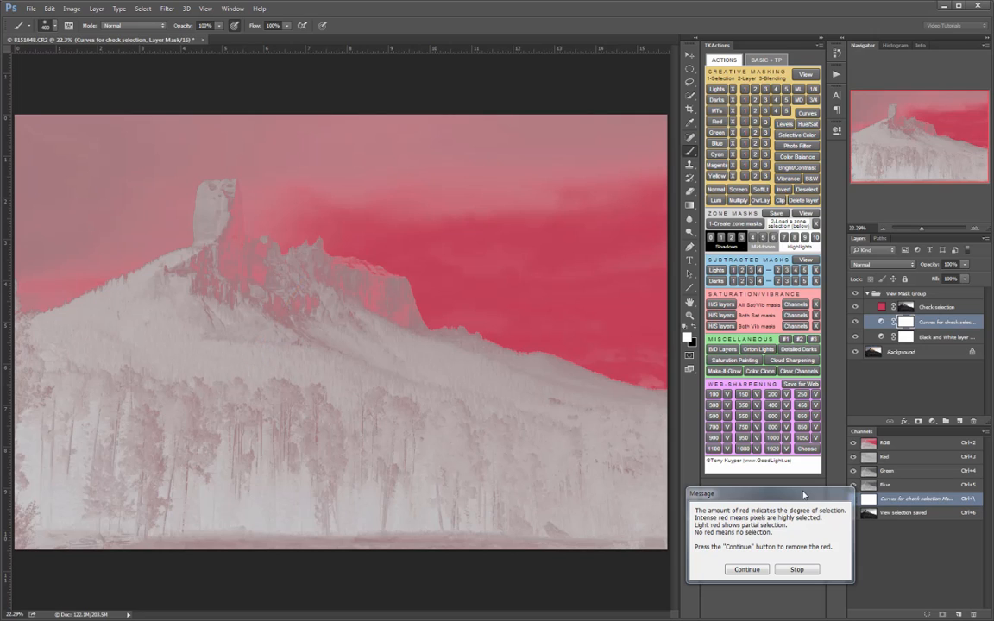
left_click(748, 569)
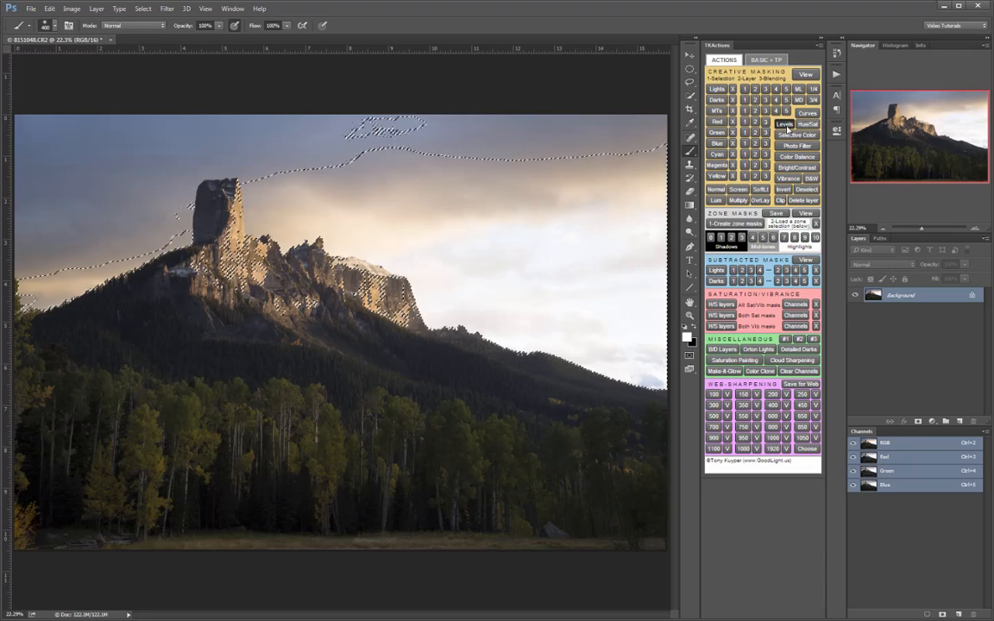
- Add a Levels adjustment layer masked by the Lights 1 selection and inspect the resulting layer mask
left_click(785, 126)
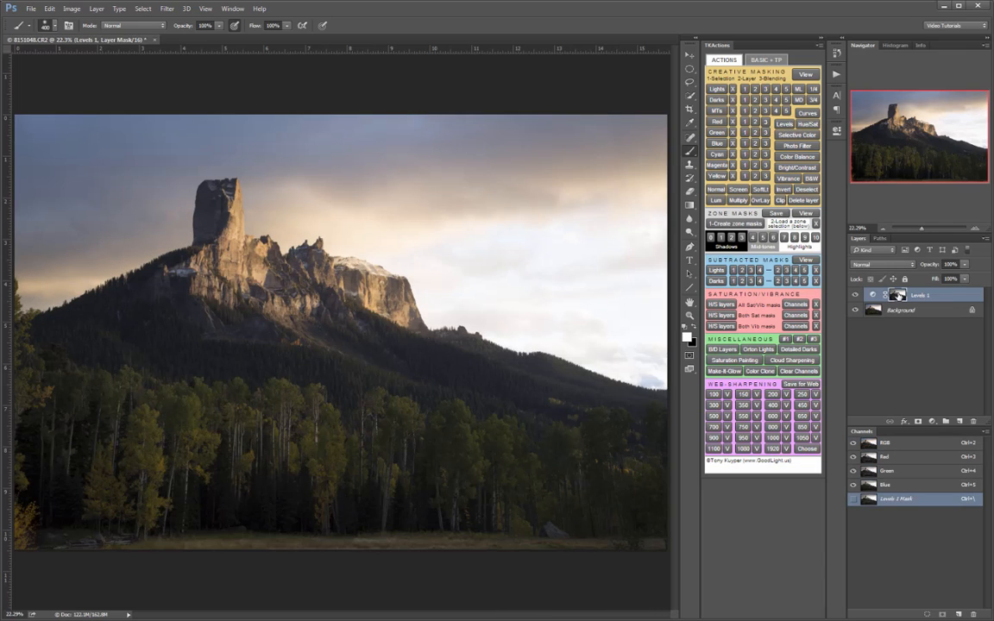
left_click(898, 296, "alt")
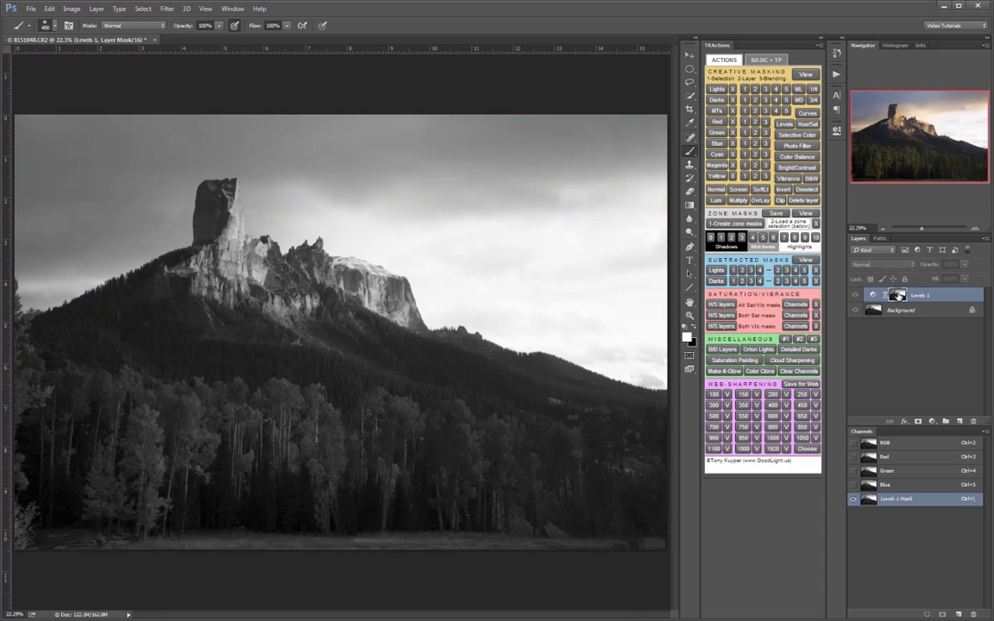
left_click(898, 297, "alt")
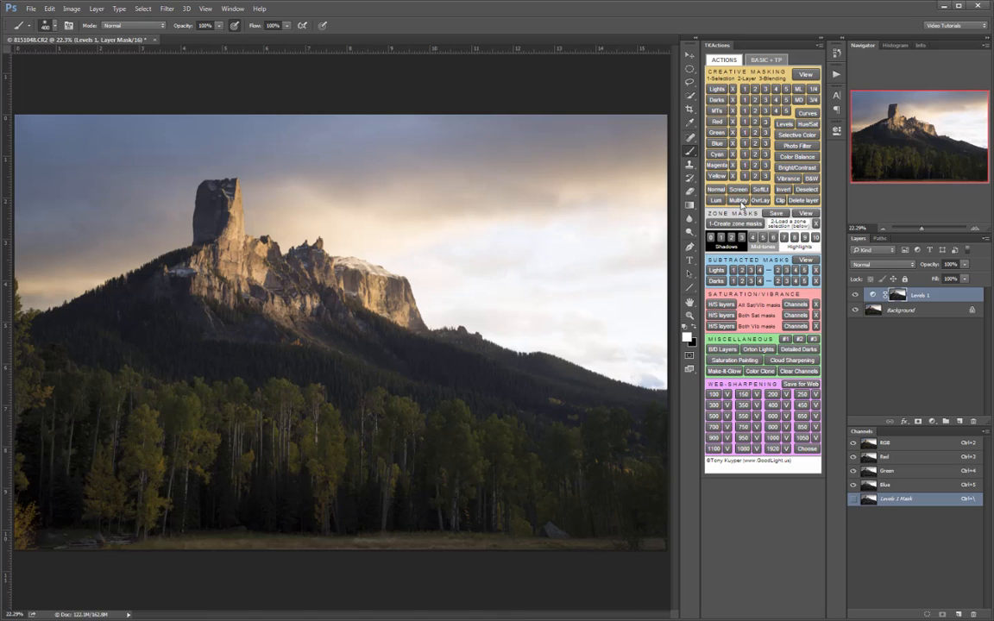
- Set the Levels 1 layer to Multiply blending and compare the image with its mask disabled and enabled
left_click(739, 202)
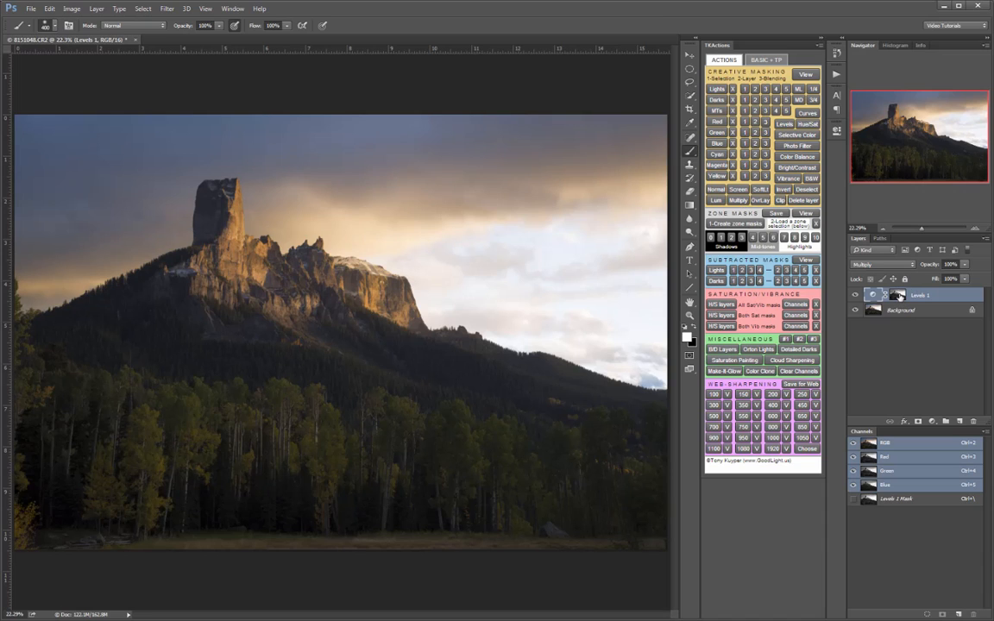
left_click(897, 295, "shift")
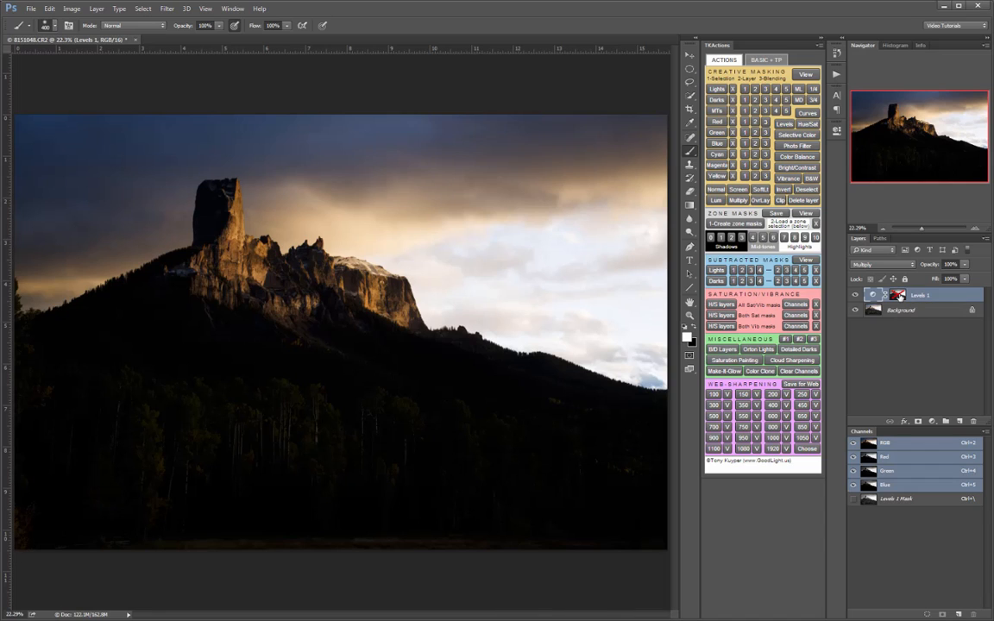
left_click(900, 298, "shift")
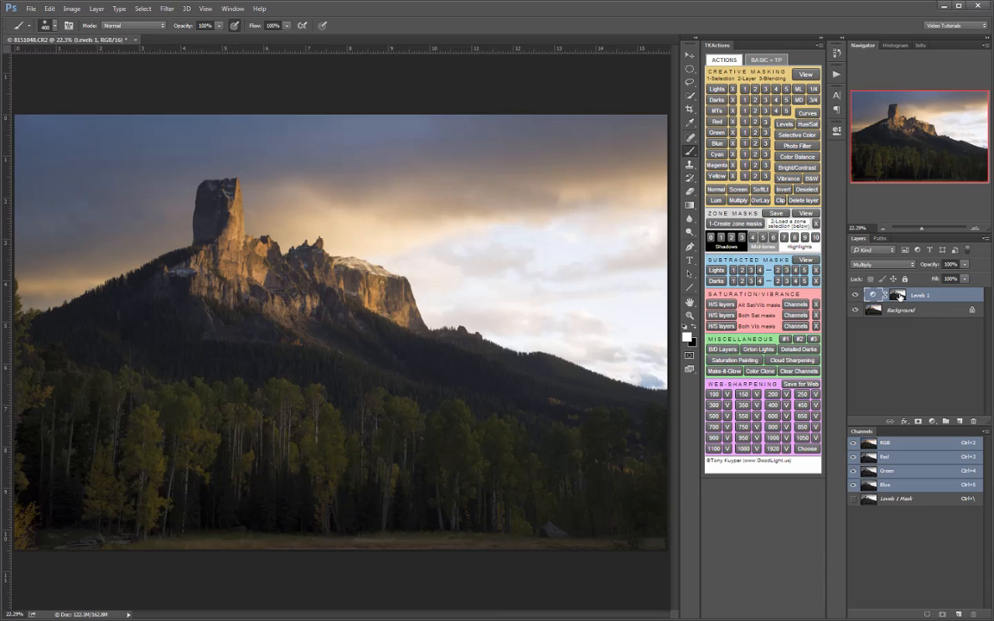
- Darken the Levels 1 adjustment by setting its midtones to about 0.70 and slightly raising the black input level
double_click(870, 295)
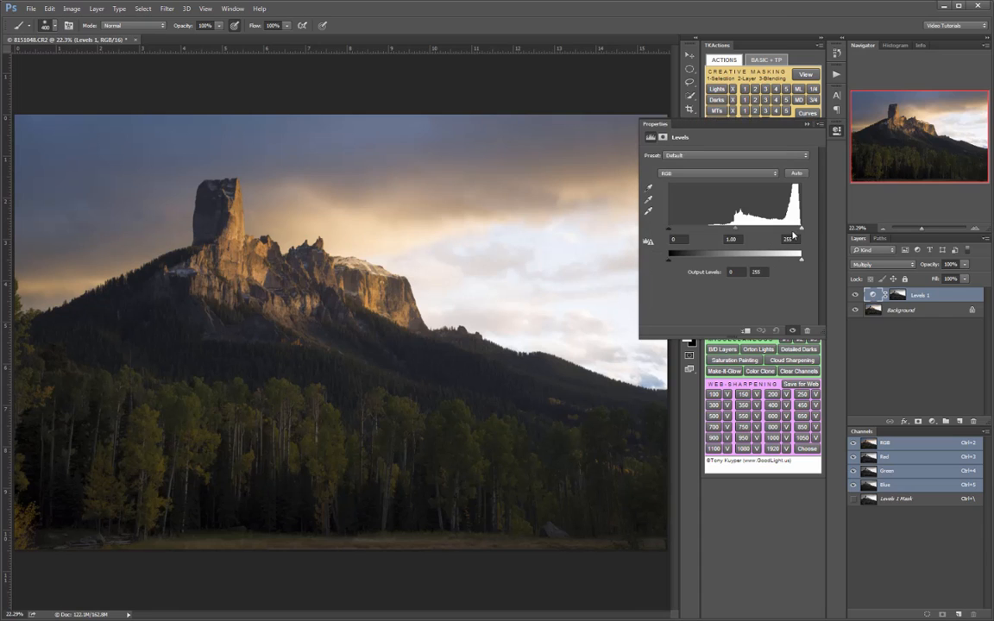
left_click_drag(737, 233, 750, 234)
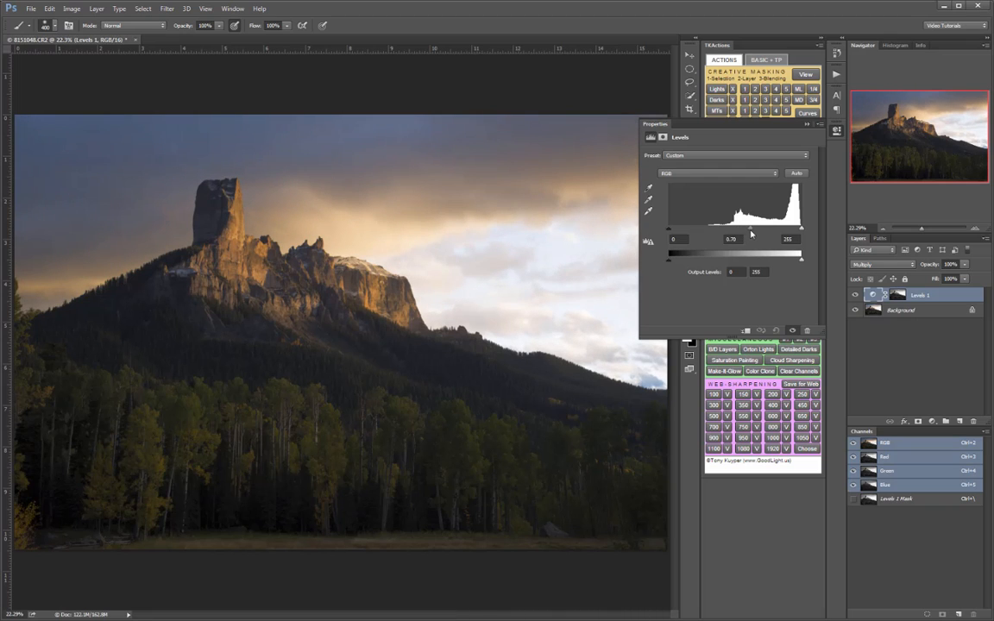
left_click_drag(670, 230, 683, 231)
left_click(752, 122)
- Toggle the Levels 1 layer's visibility repeatedly to compare the sky, rock and trees with and without the adjustment
left_click(856, 295)
left_click(856, 295)
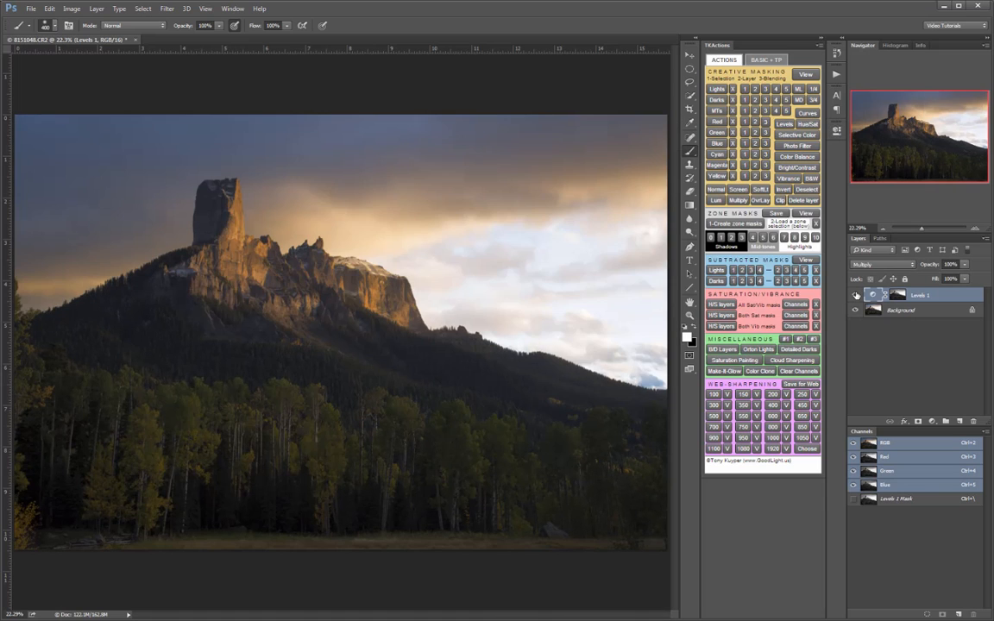
left_click(856, 296)
left_click(856, 295)
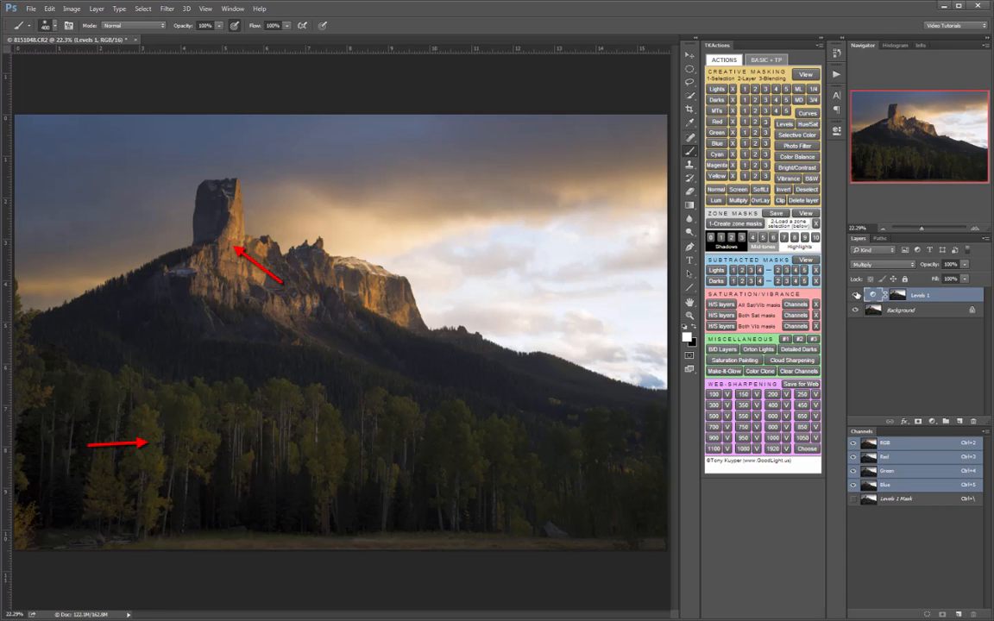
left_click(857, 295)
left_click(857, 295)
left_click(857, 295)
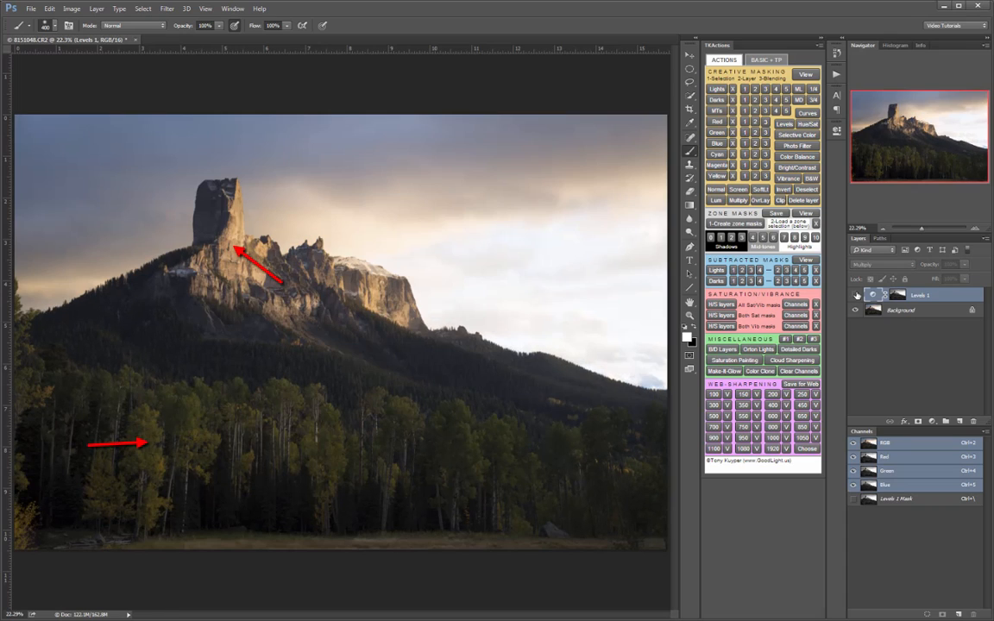
left_click(857, 295)
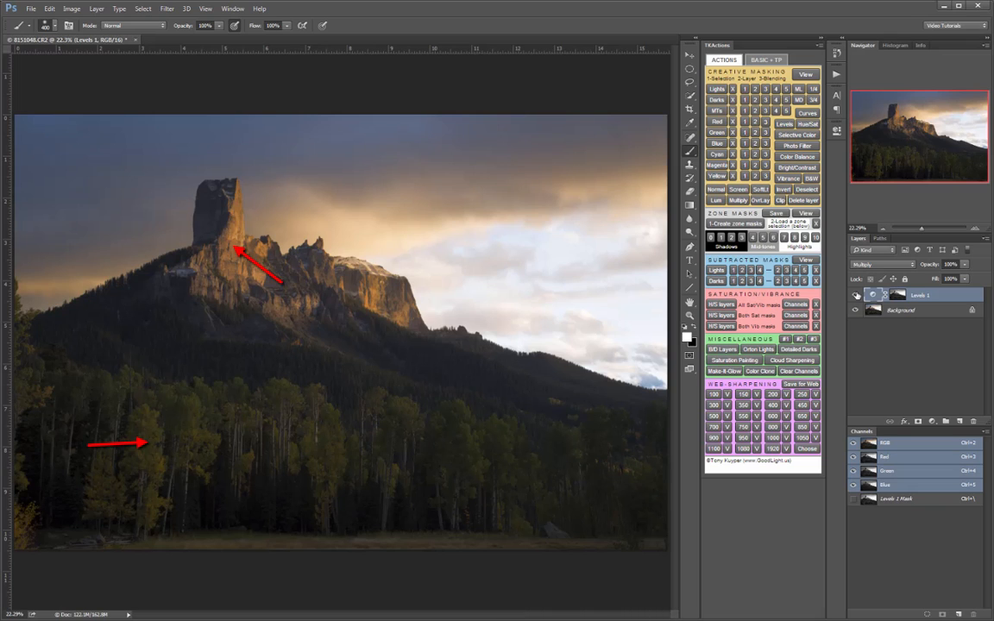
left_click(858, 295)
left_click(857, 295)
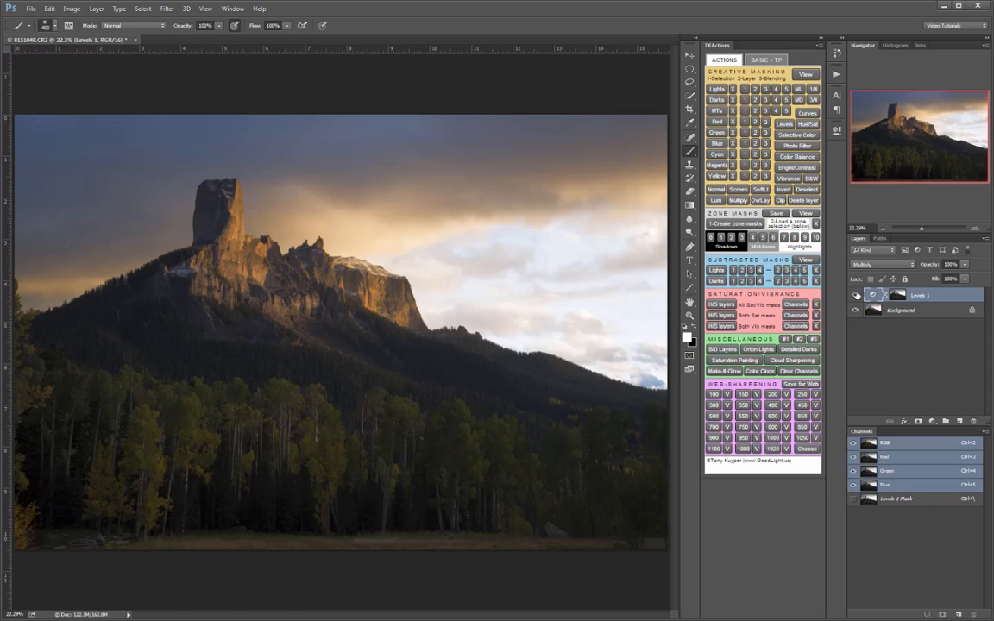
- Paint black on the Levels 1 mask over the mountain slopes and forest with a size 900 brush
key("ctrl+backslash")
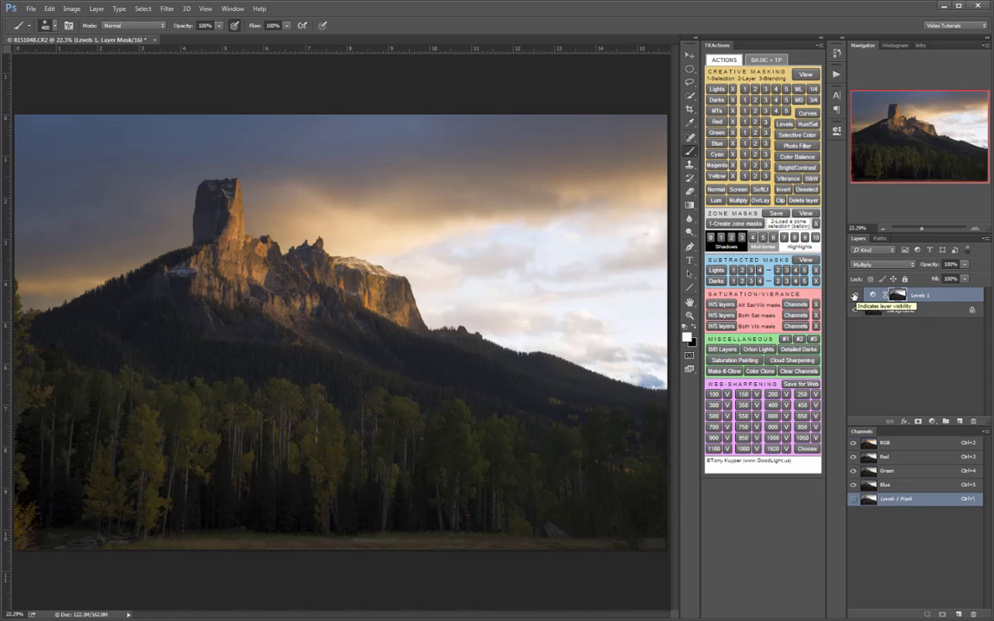
left_click(694, 327)
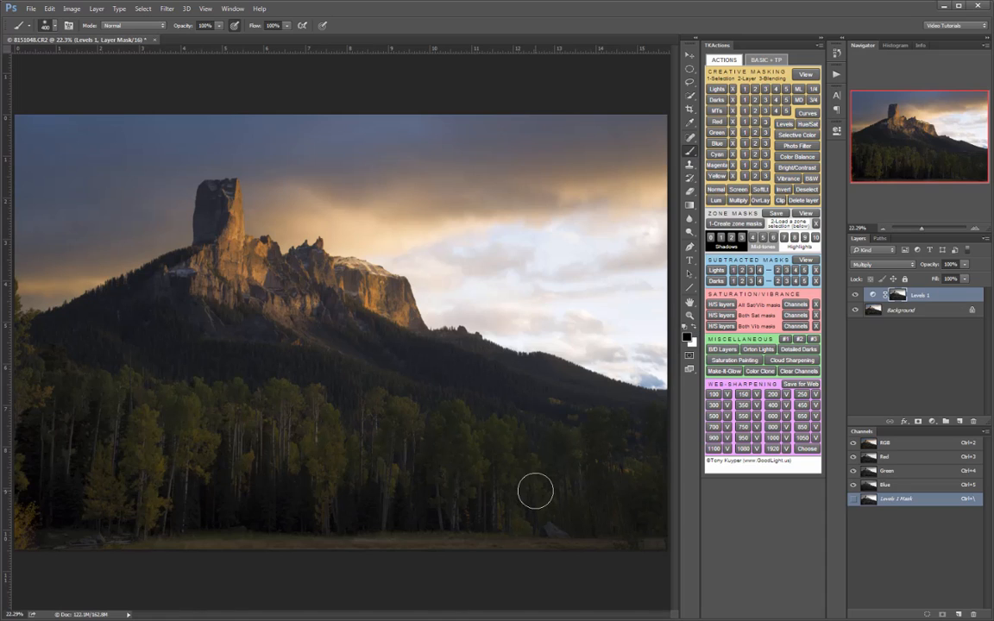
key("bracketright")
key("bracketright")
key("bracketright")
key("bracketright")
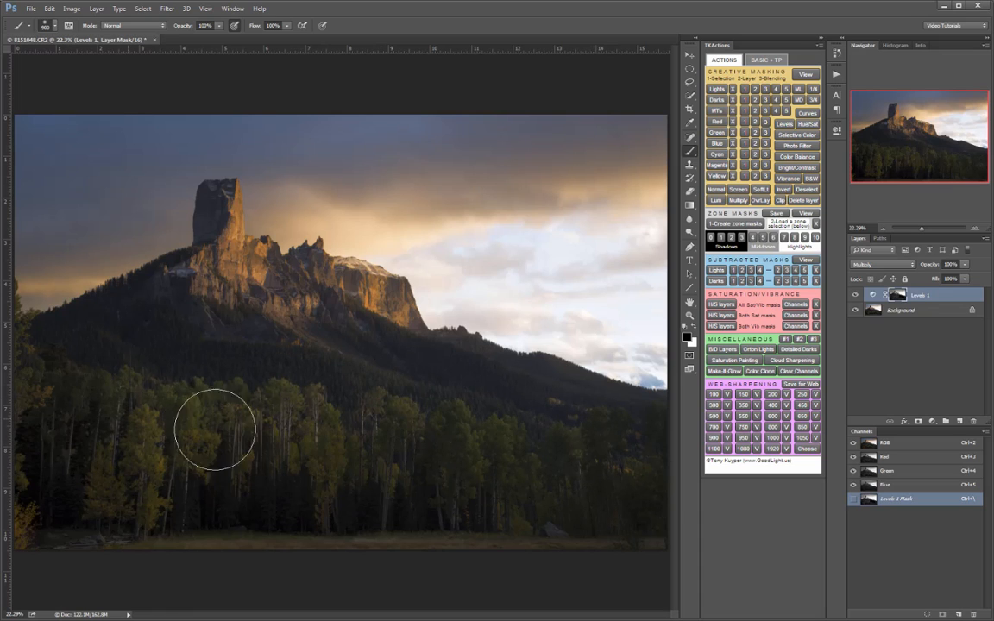
mouse_move(332, 347)
left_mouse_down()
mouse_move(260, 295)
mouse_move(228, 305)
mouse_move(278, 334)
mouse_move(380, 333)
mouse_move(415, 363)
left_mouse_up()
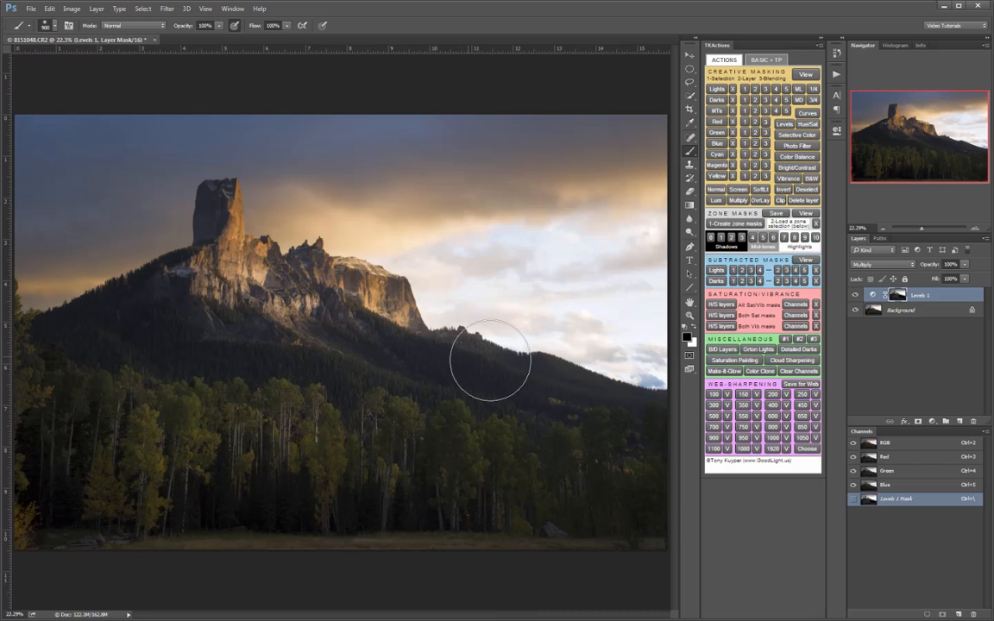
mouse_move(155, 279)
left_mouse_down()
mouse_move(115, 284)
mouse_move(104, 304)
left_mouse_up()
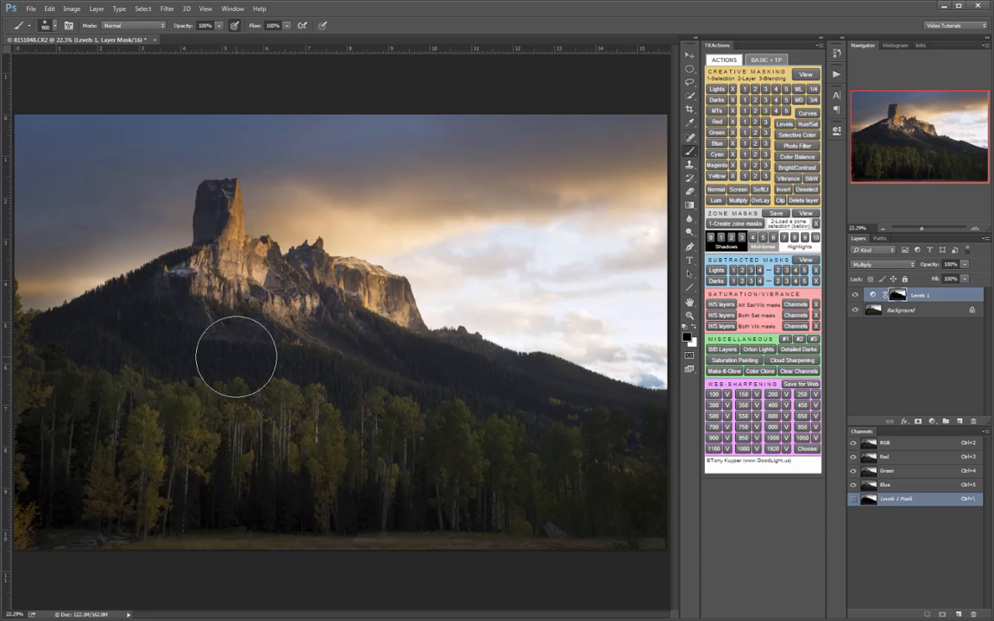
- Paint white on the Levels 1 mask along the mountain's left ridge and the adjoining sky
key("x")
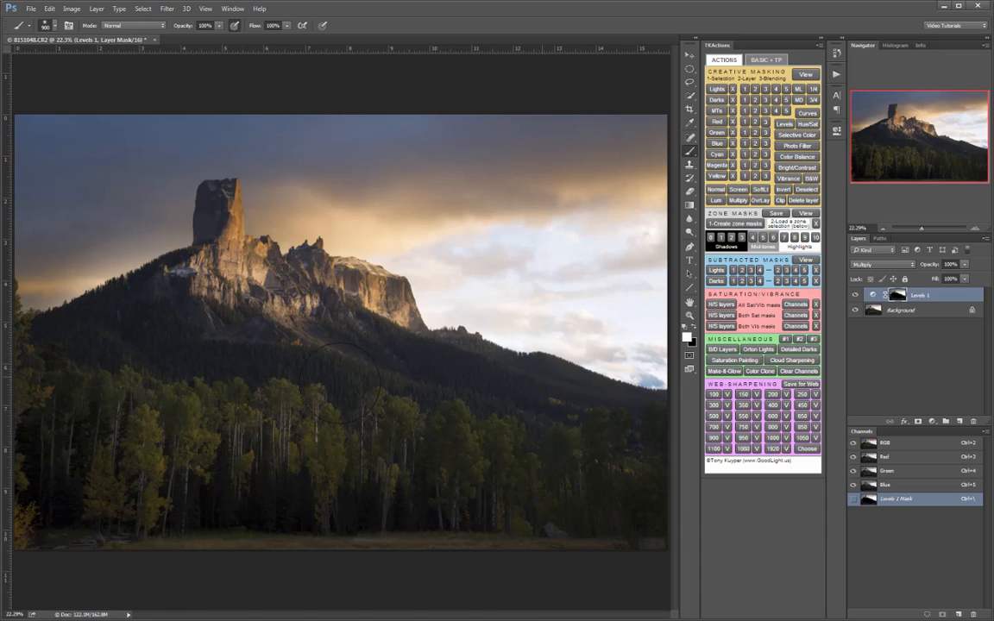
left_click_drag(159, 267, 89, 304)
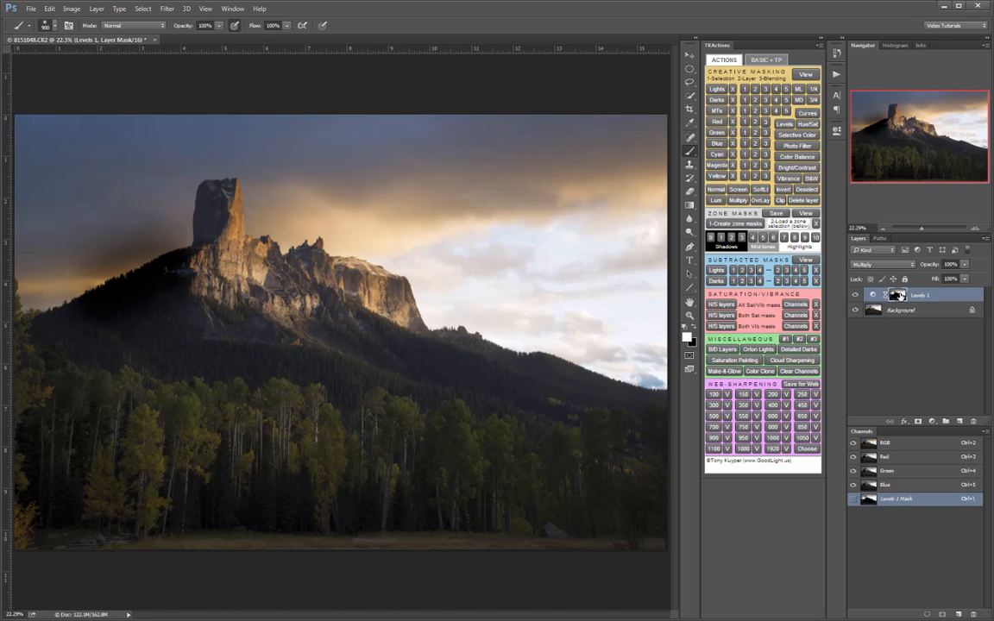
- Display the Levels 1 mask on its own and paint the remaining gray forest and slope areas black
left_click(899, 295, "alt")
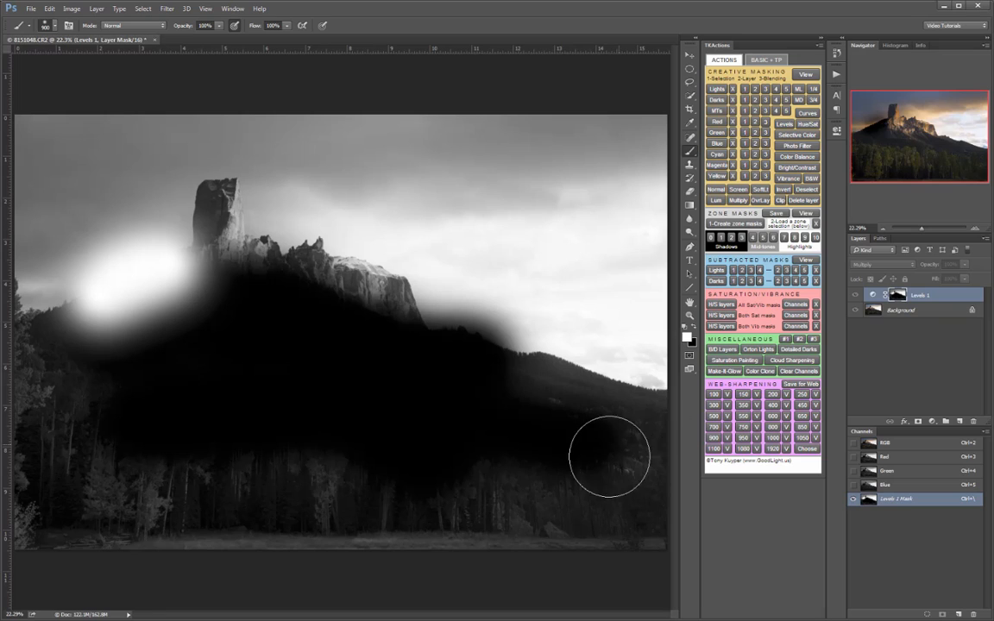
key("x")
mouse_move(628, 426)
left_mouse_down()
mouse_move(537, 399)
mouse_move(509, 404)
mouse_move(626, 445)
mouse_move(613, 471)
mouse_move(512, 454)
mouse_move(95, 473)
mouse_move(107, 488)
mouse_move(231, 503)
mouse_move(627, 522)
mouse_move(585, 529)
mouse_move(146, 465)
mouse_move(85, 399)
mouse_move(41, 459)
mouse_move(48, 517)
mouse_move(170, 524)
mouse_move(375, 460)
mouse_move(451, 425)
mouse_move(516, 376)
mouse_move(558, 368)
mouse_move(580, 381)
mouse_move(561, 365)
mouse_move(487, 360)
mouse_move(509, 460)
left_mouse_up()
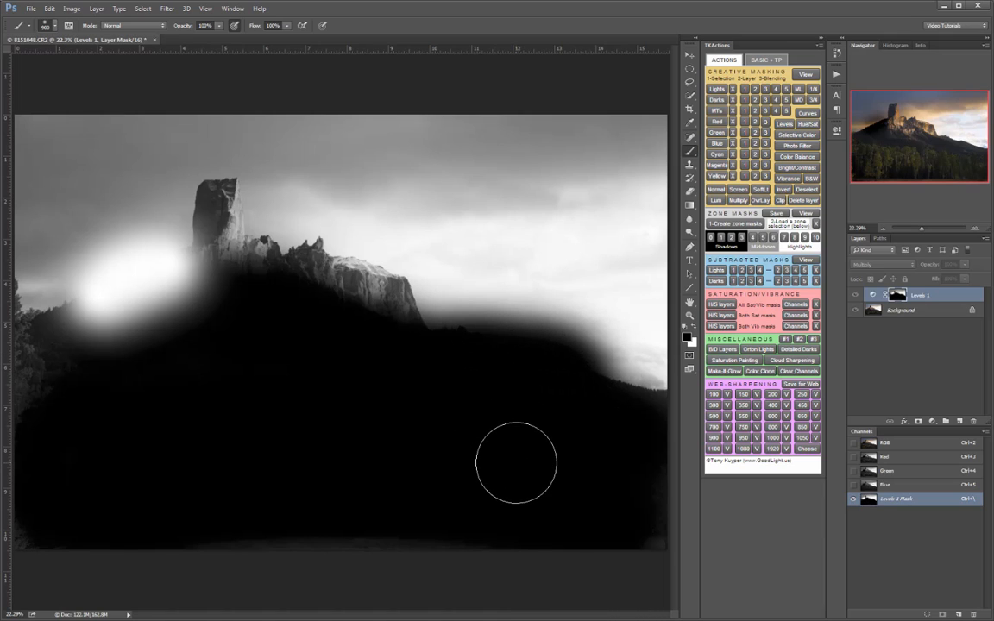
- Paint white on the Levels 1 mask across the mountain's right ridge and the bright sky above it
key("x")
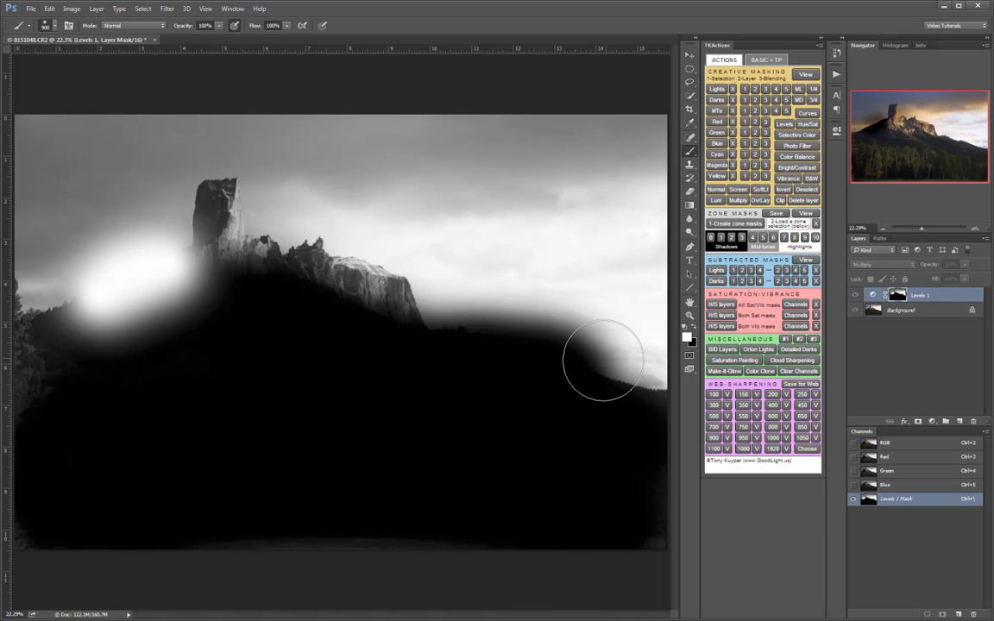
mouse_move(583, 361)
left_mouse_down()
mouse_move(460, 340)
mouse_move(458, 352)
mouse_move(522, 357)
mouse_move(560, 366)
left_mouse_up()
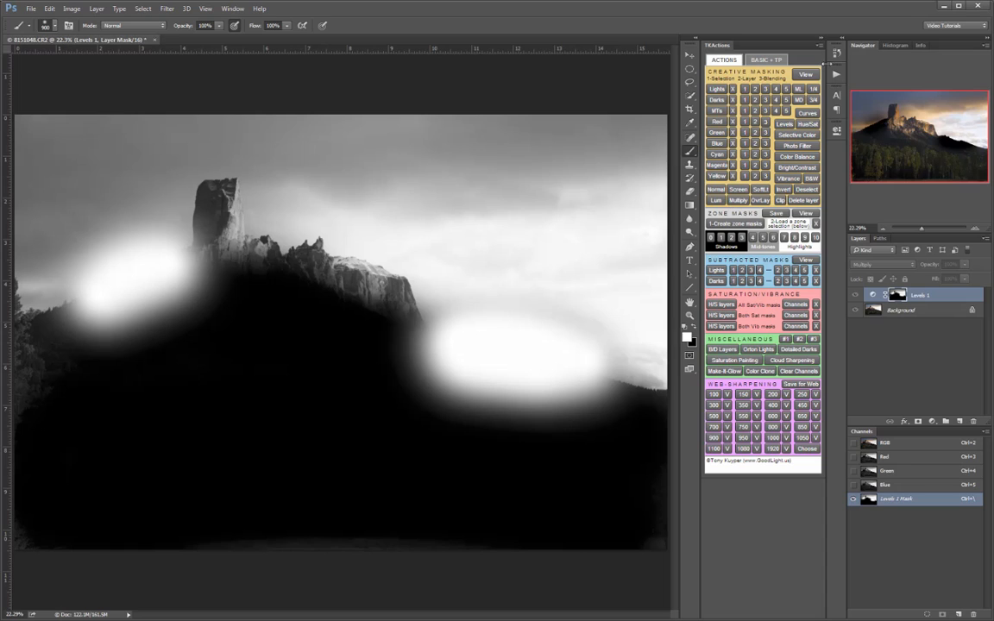
- Revert the image history to the Modify Levels Layer state, removing all brush strokes from the Levels 1 mask
left_click(835, 55)
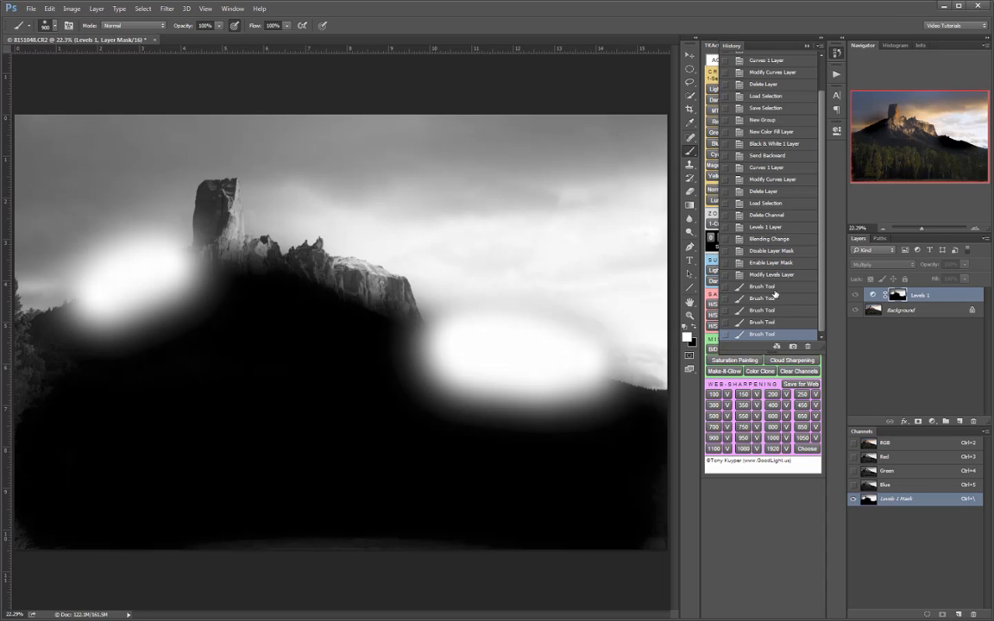
left_click(798, 273)
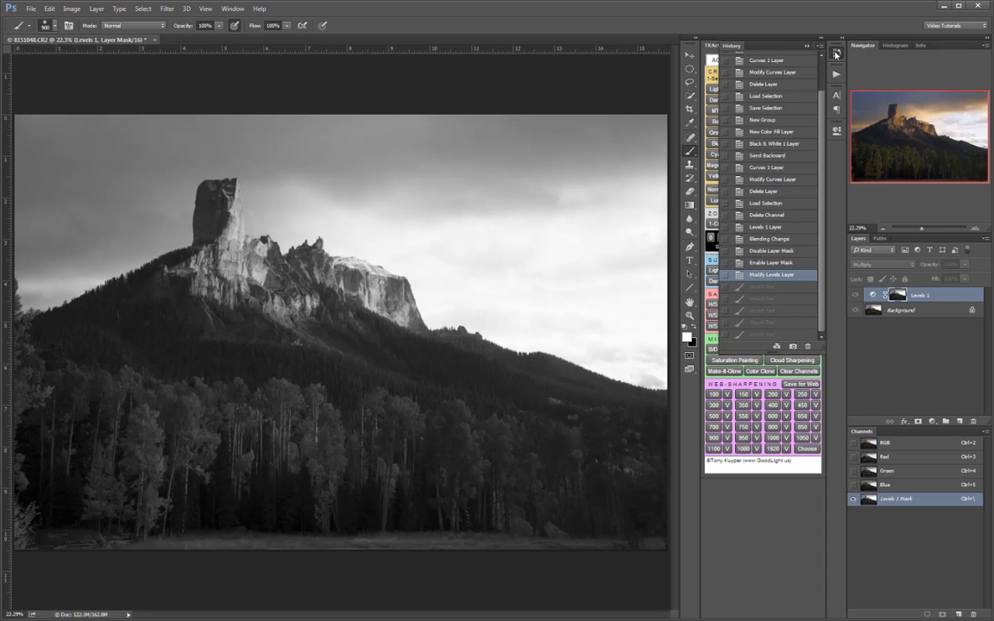
left_click(836, 55)
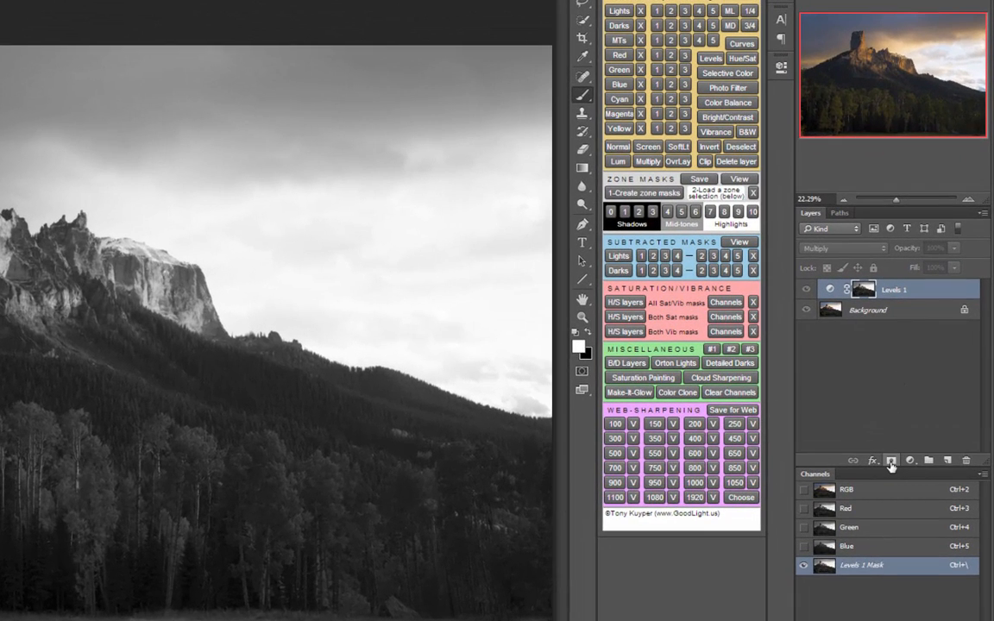
- Try adding a second mask to the Levels 1 layer, and step back to the Modify Levels Layer history state
left_click(891, 464)
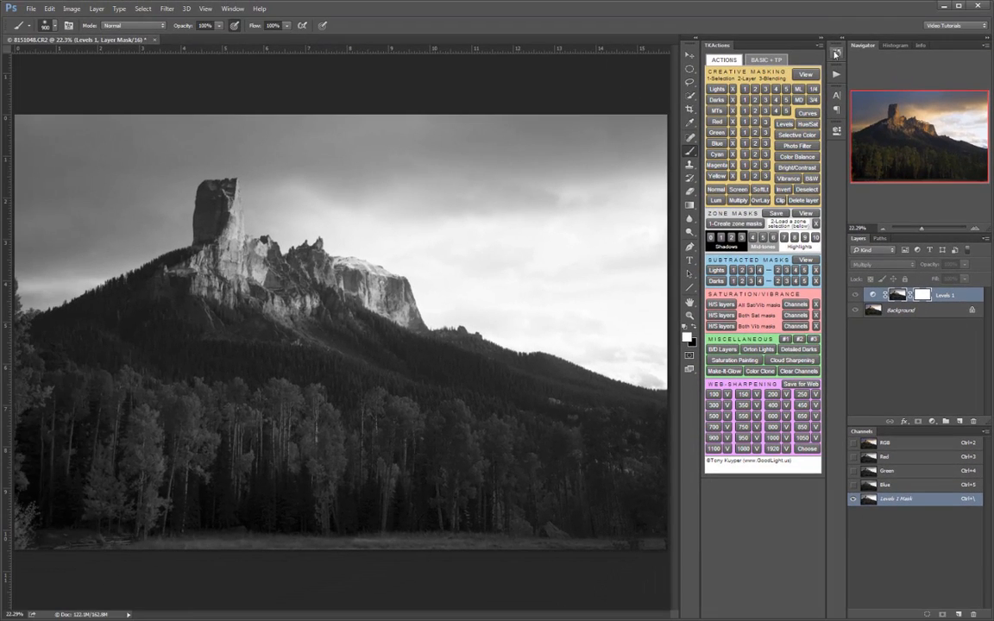
left_click(836, 53)
left_click(778, 312)
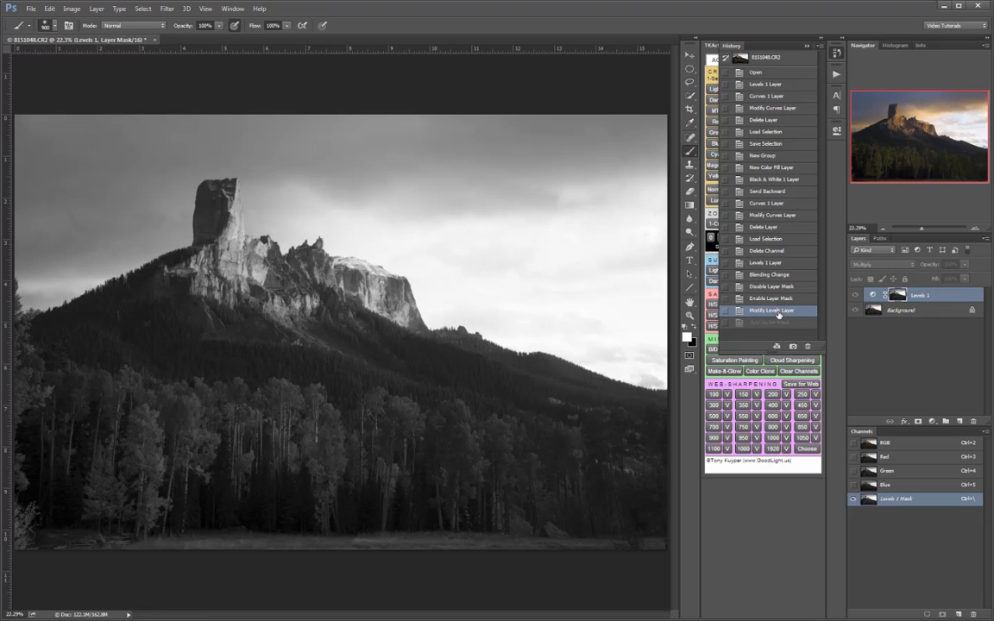
left_click(747, 45)
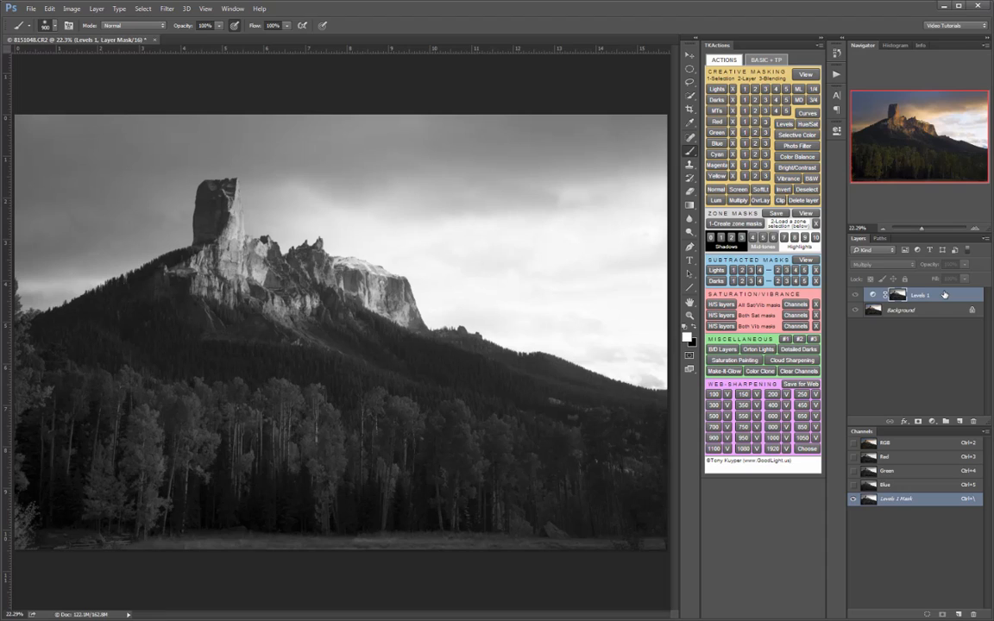
- Put the Levels 1 layer into a group and add a black mask to the group
left_click(947, 422)
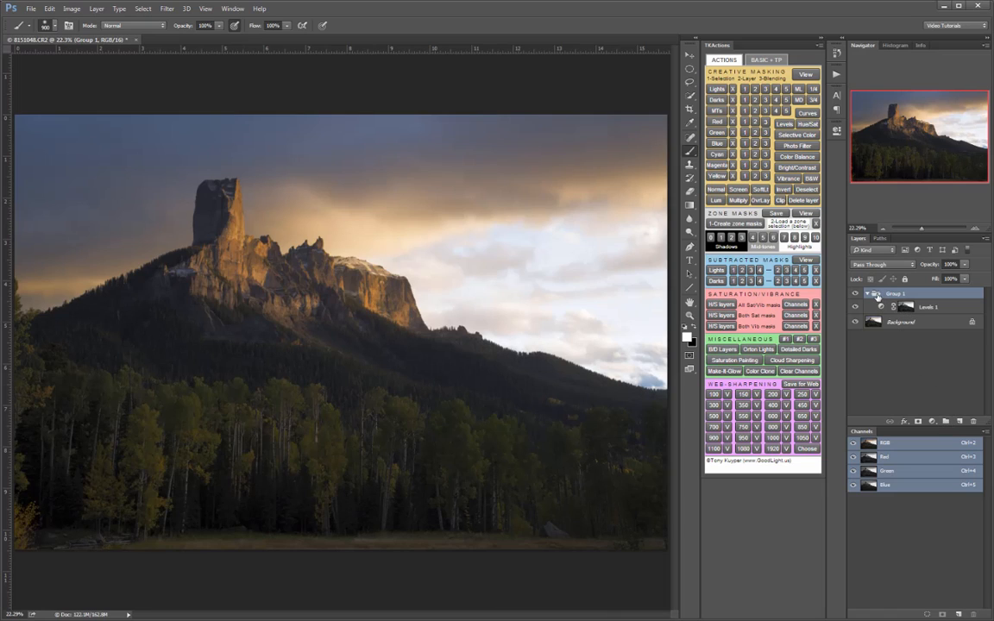
left_click(868, 295)
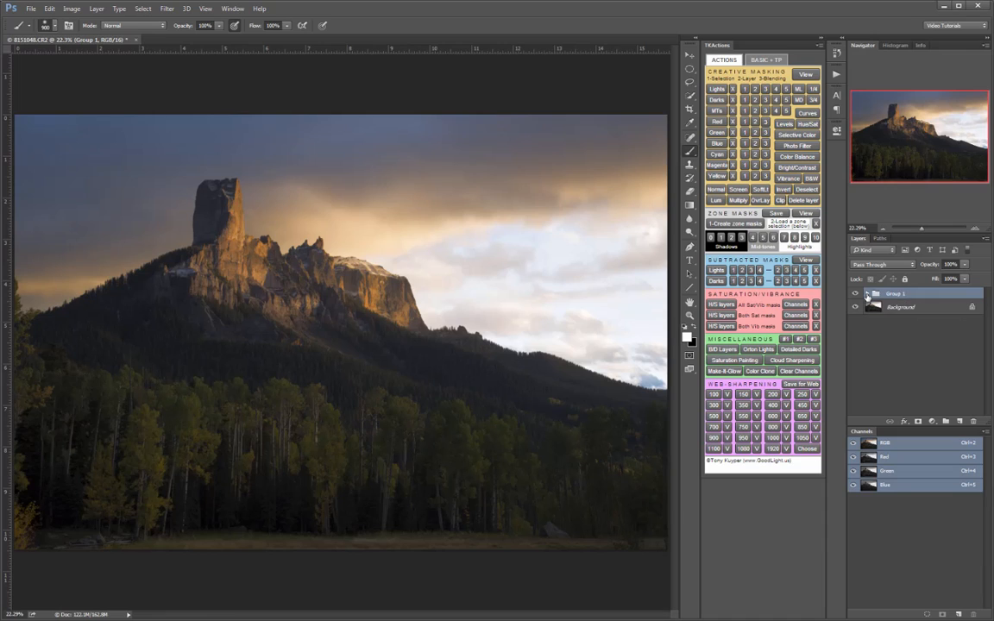
left_click(867, 294)
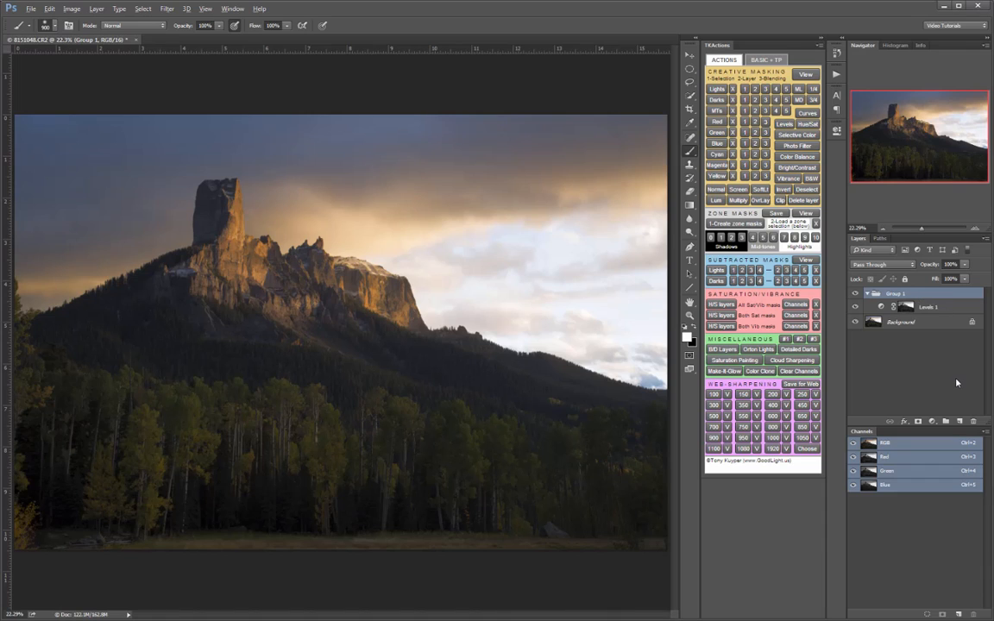
left_click(919, 422, "alt")
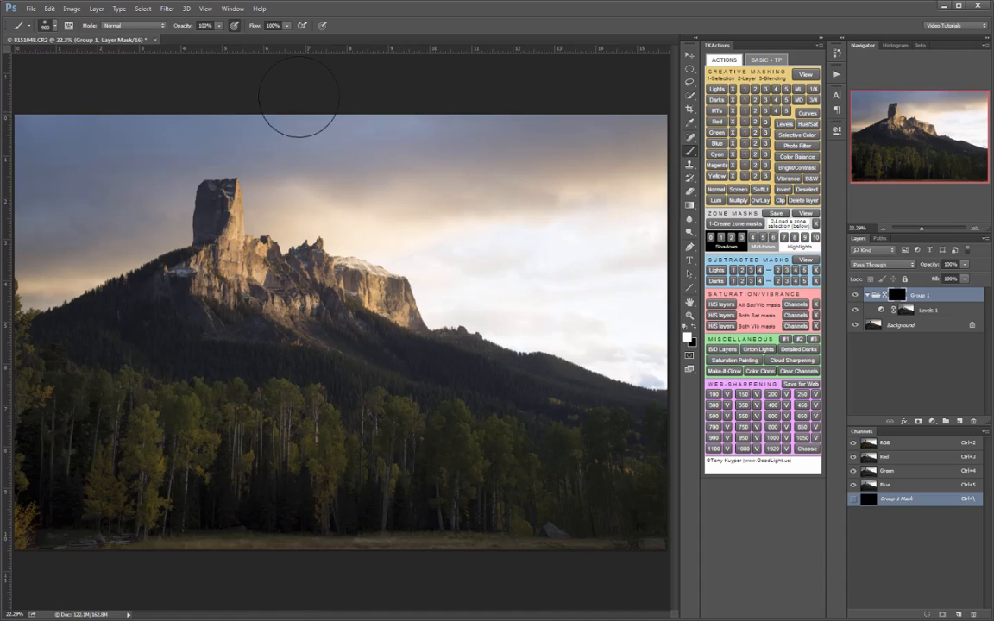
- Paint white over the sky on the Group 1 mask at 49% brush opacity, enlarging the brush to size 1500
left_click(218, 26)
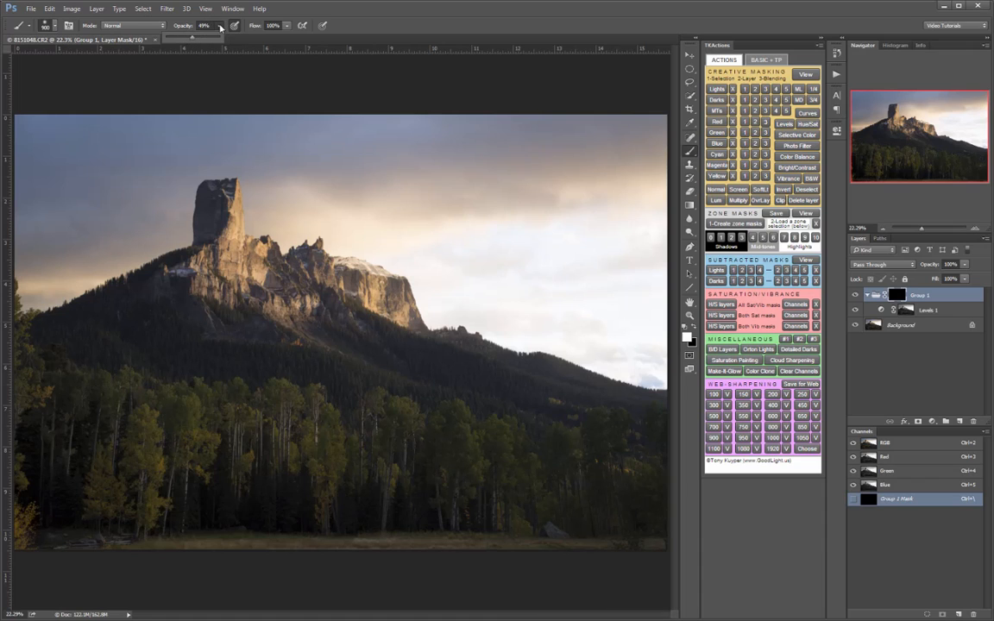
left_click(220, 27)
mouse_move(283, 186)
left_mouse_down()
mouse_move(324, 202)
mouse_move(504, 177)
mouse_move(615, 209)
mouse_move(380, 236)
mouse_move(644, 277)
mouse_move(505, 313)
mouse_move(639, 350)
mouse_move(463, 302)
mouse_move(572, 209)
mouse_move(484, 131)
mouse_move(89, 140)
mouse_move(11, 211)
mouse_move(49, 267)
mouse_move(166, 219)
mouse_move(35, 251)
mouse_move(218, 171)
mouse_move(261, 215)
mouse_move(381, 236)
mouse_move(451, 288)
mouse_move(577, 322)
mouse_move(639, 304)
mouse_move(492, 247)
left_mouse_up()
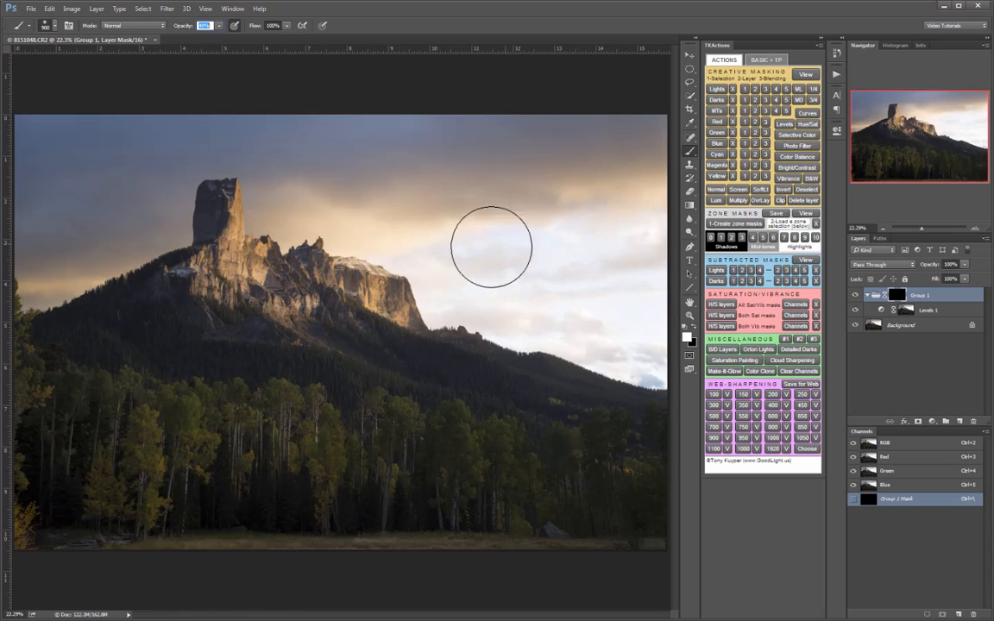
key("bracketright")
key("bracketright")
key("bracketright")
key("bracketright")
key("bracketright")
key("bracketright")
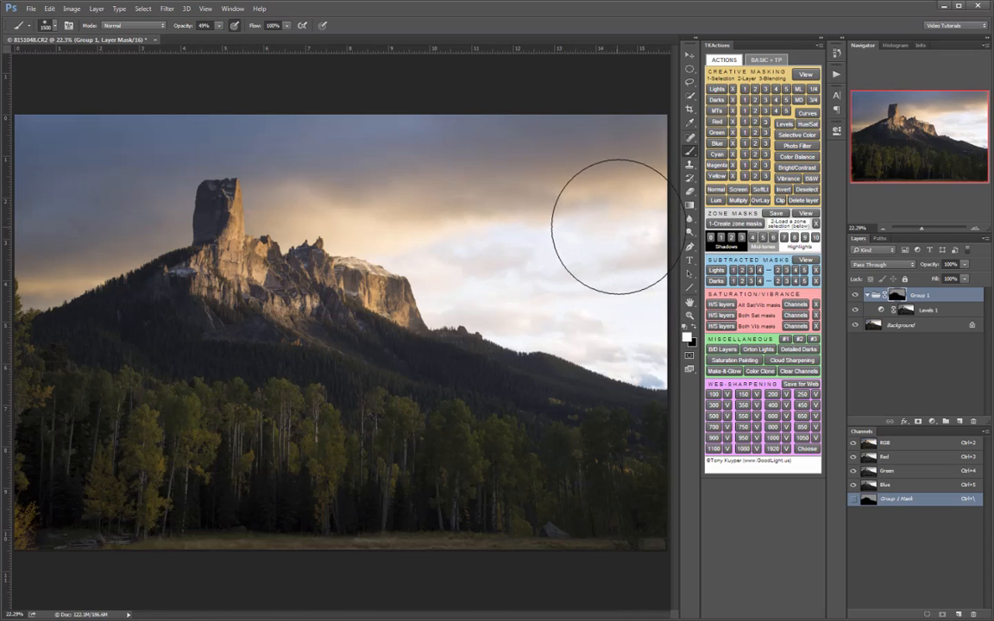
mouse_move(612, 226)
left_mouse_down()
mouse_move(512, 213)
mouse_move(445, 173)
mouse_move(355, 159)
mouse_move(442, 132)
mouse_move(610, 141)
mouse_move(332, 130)
mouse_move(211, 105)
mouse_move(107, 120)
mouse_move(34, 169)
mouse_move(27, 218)
mouse_move(69, 204)
left_mouse_up()
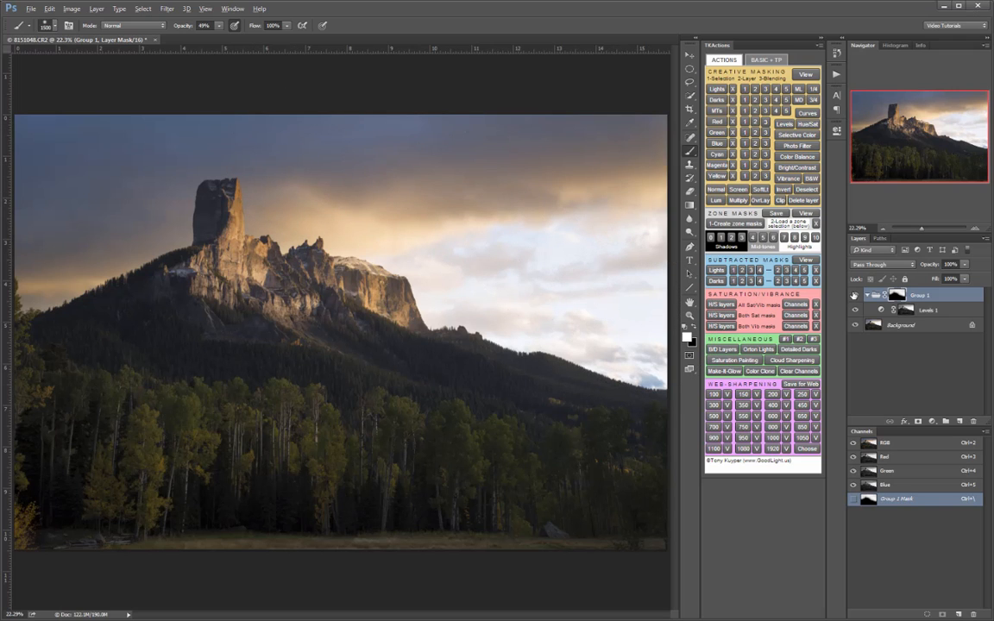
- Display the Group 1 mask and the Levels 1 mask on their own to compare them, and return to the image
left_click(898, 297, "alt")
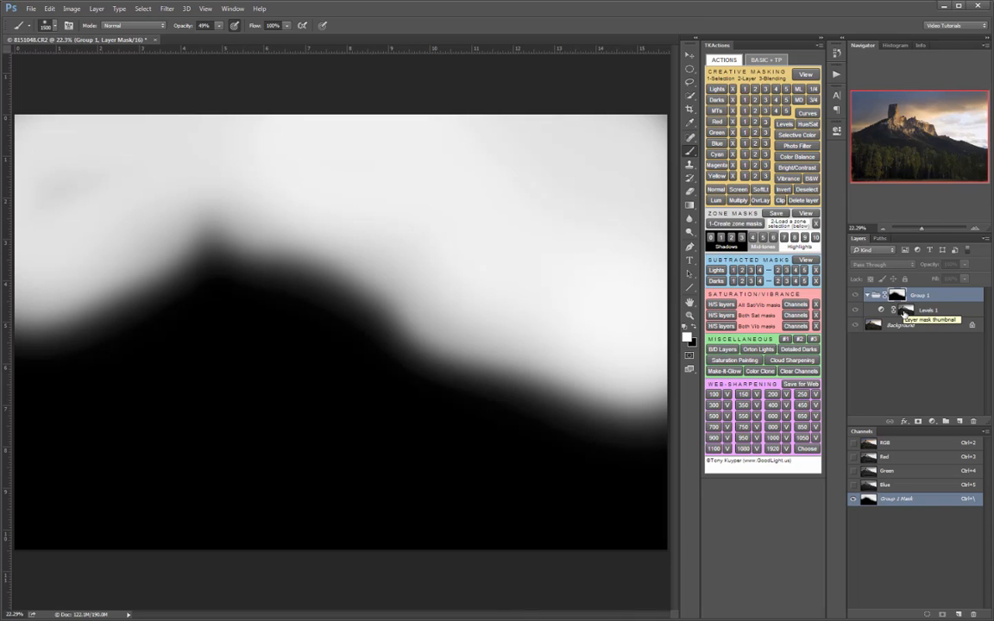
left_click(904, 311, "alt")
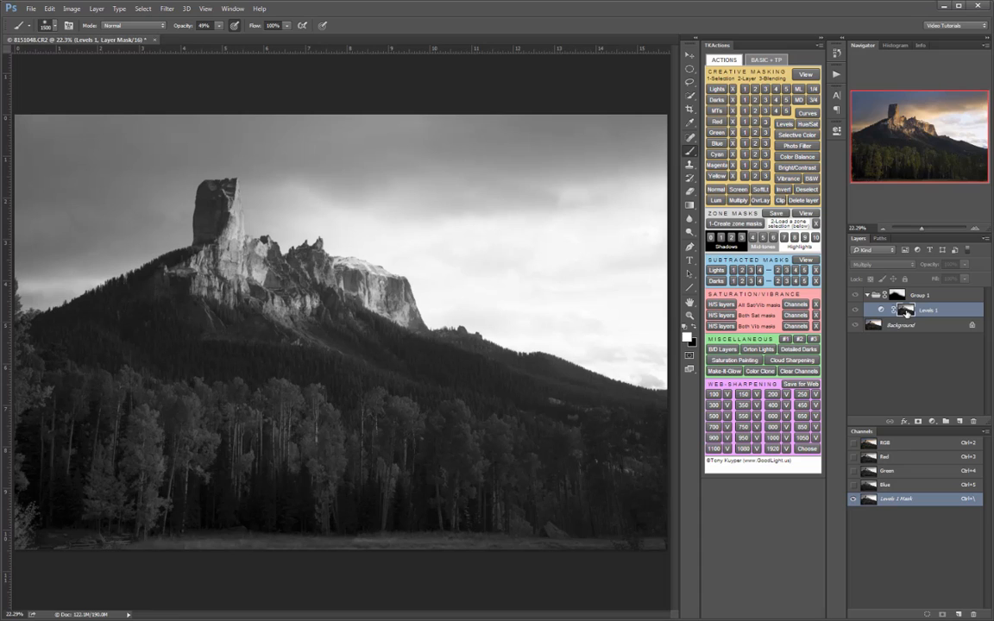
left_click(907, 311, "alt")
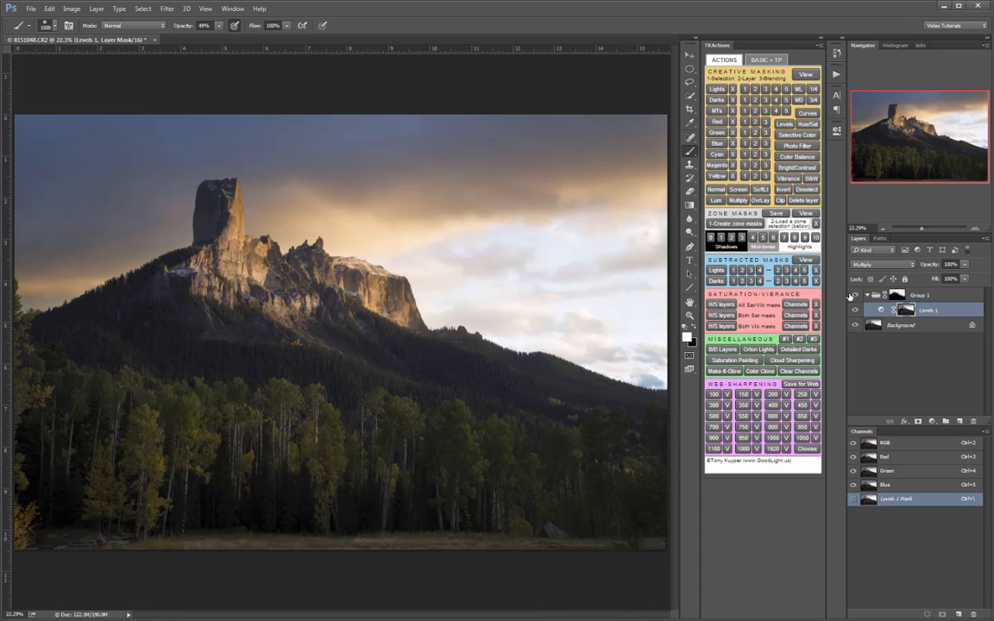
- Toggle Group 1's visibility repeatedly to compare the sky with and without the darkening
left_click(854, 296)
left_click(854, 296)
left_click(855, 296)
left_click(855, 296)
left_click(855, 296)
left_click(854, 296)
left_click(855, 296)
left_click(854, 296)
- Refine the Group 1 mask around the rock tower with a size 250 brush at 49% opacity, switching from black to white
left_click(897, 296)
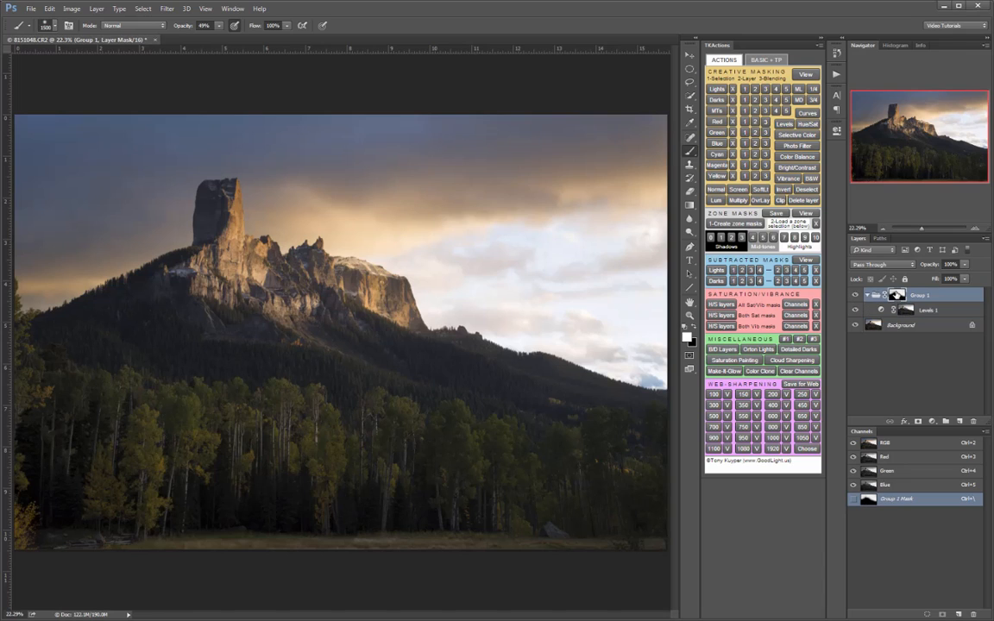
key("x")
key("[")
key("[")
key("[")
key("[")
key("[")
key("[")
key("[")
key("[")
key("[")
key("[")
key("[")
key("[")
key("[")
key("[")
key("bracketright")
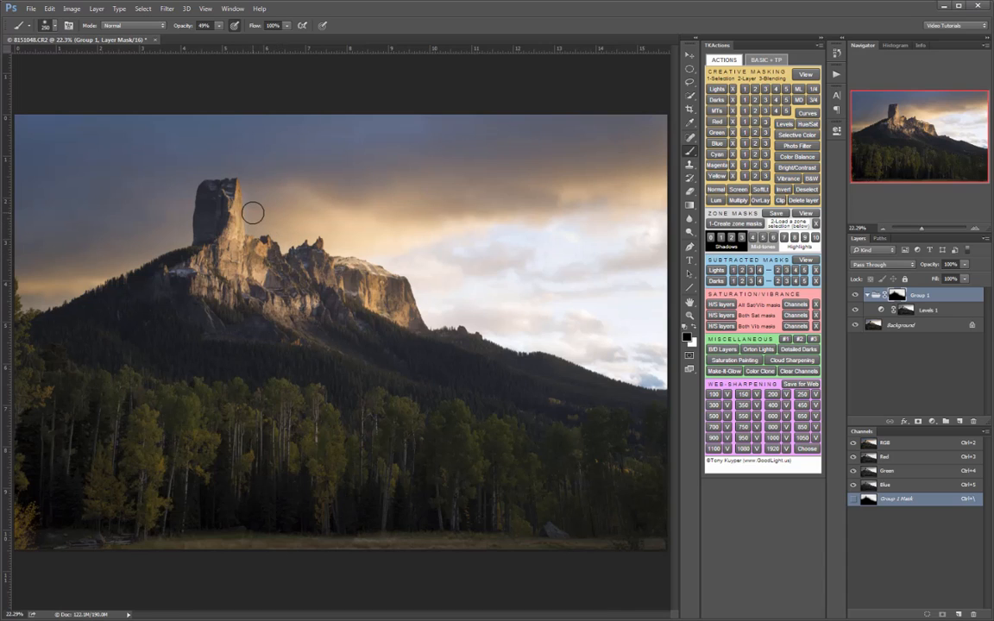
key("x")
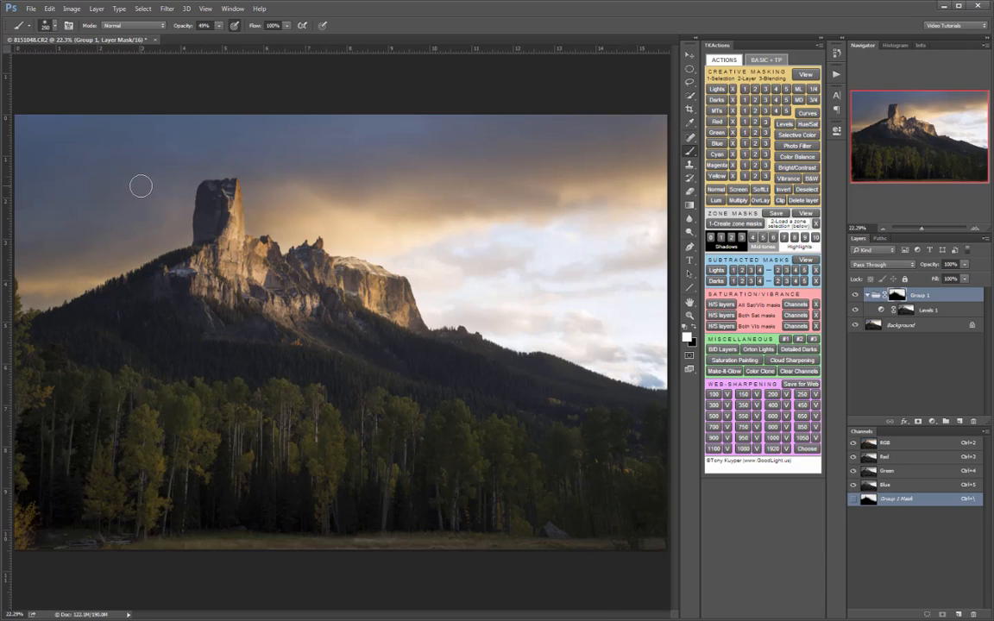
- Switch Group 1 off and on to check the effect of the refined mask on the sky and rock tower
left_click(855, 295)
left_click(855, 296)
left_click(855, 295)
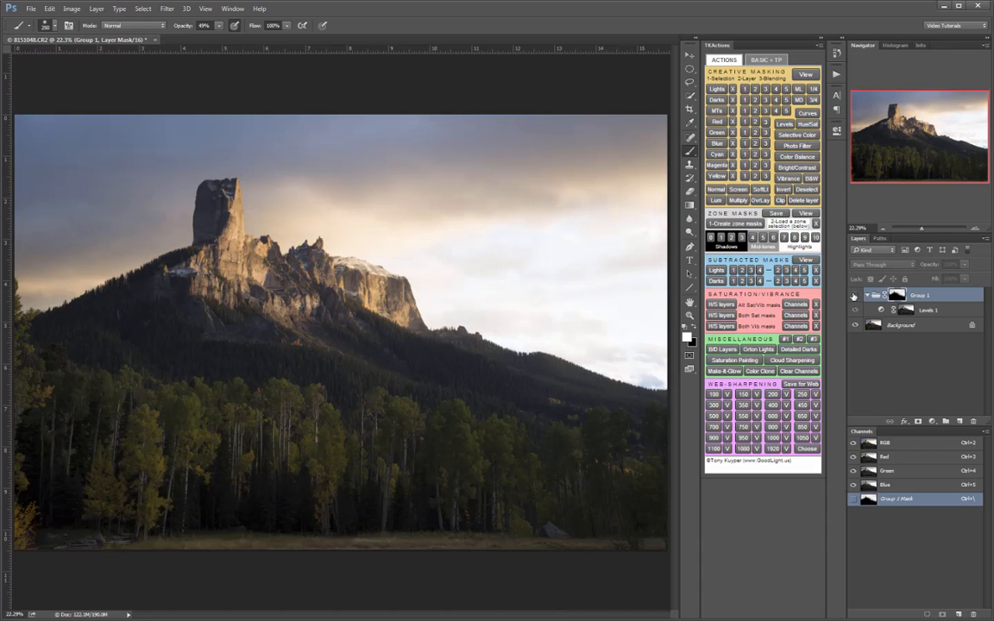
left_click(854, 295)
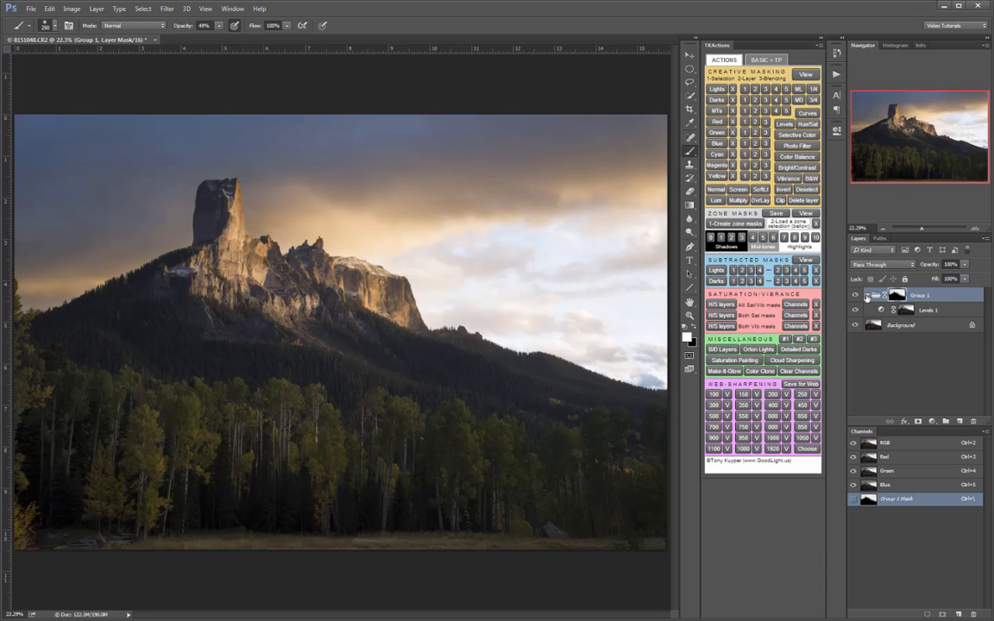
- Collapse Group 1 and rename it as Lights 1
left_click(868, 296)
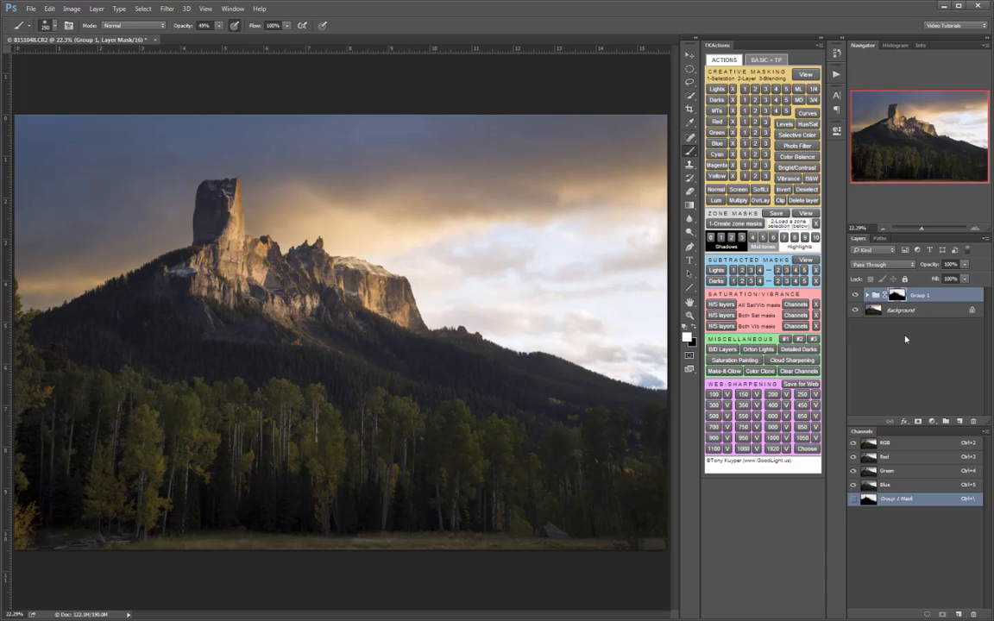
double_click(920, 295)
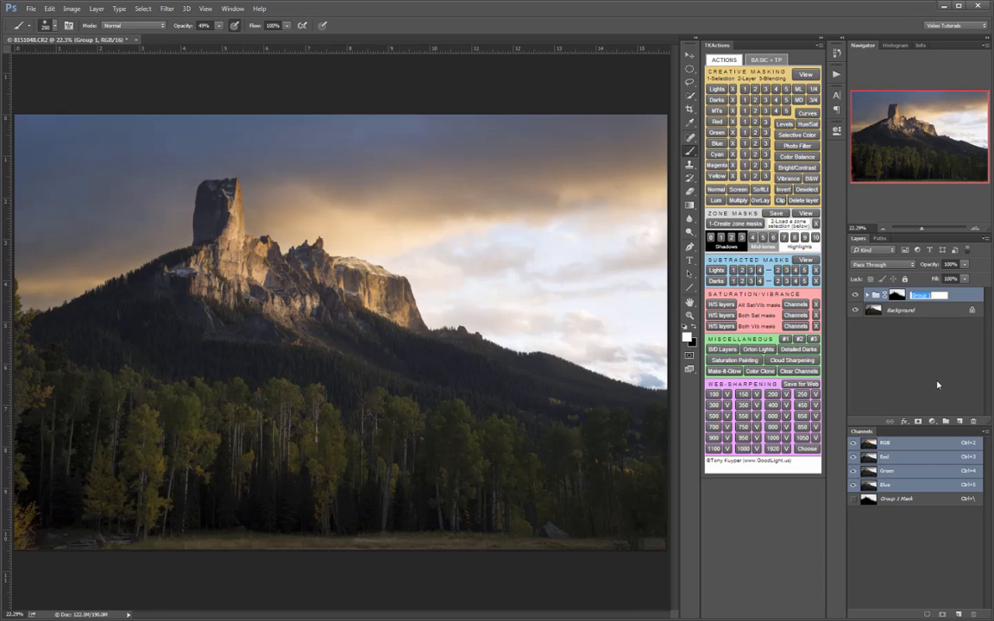
type("Lights")
key("Return")
- Load the Lights 2 luminosity selection and examine its coverage as a red overlay
left_click(757, 90)
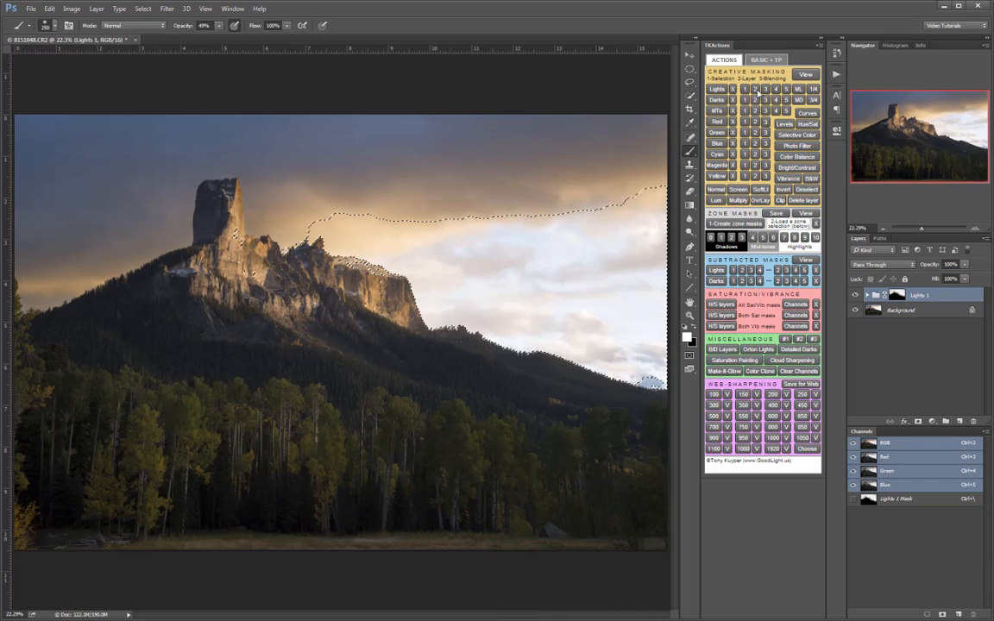
left_click(806, 76)
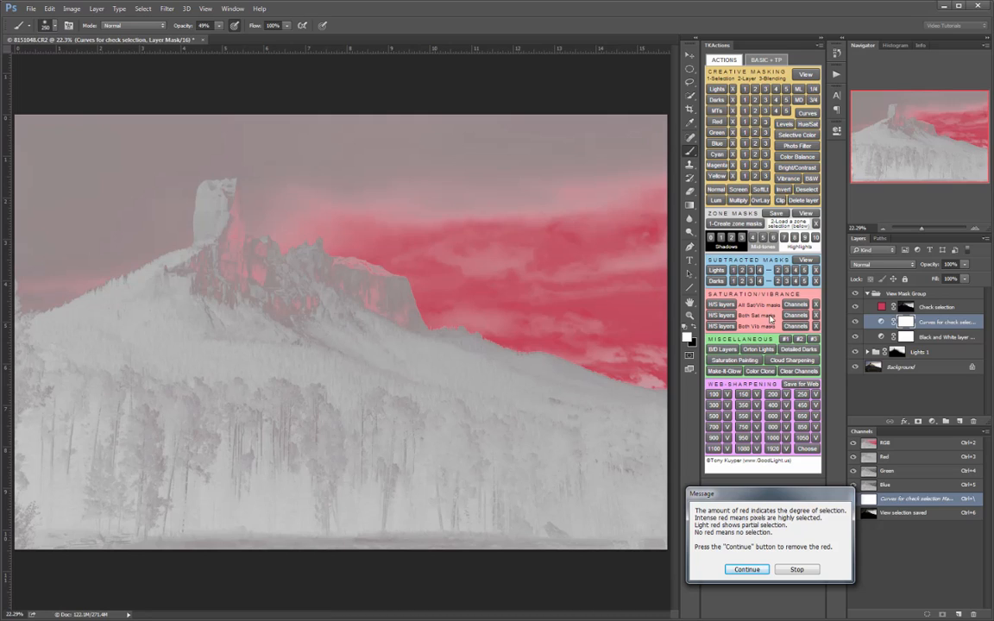
left_click(747, 570)
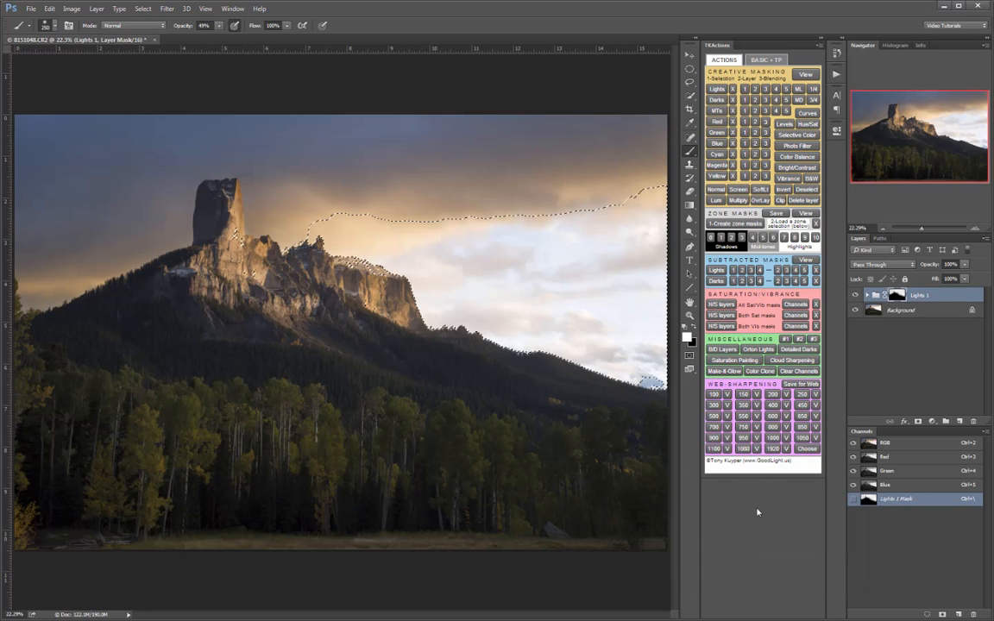
- Load the Lights 3 luminosity selection and check its coverage with the red overlay
left_click(766, 91)
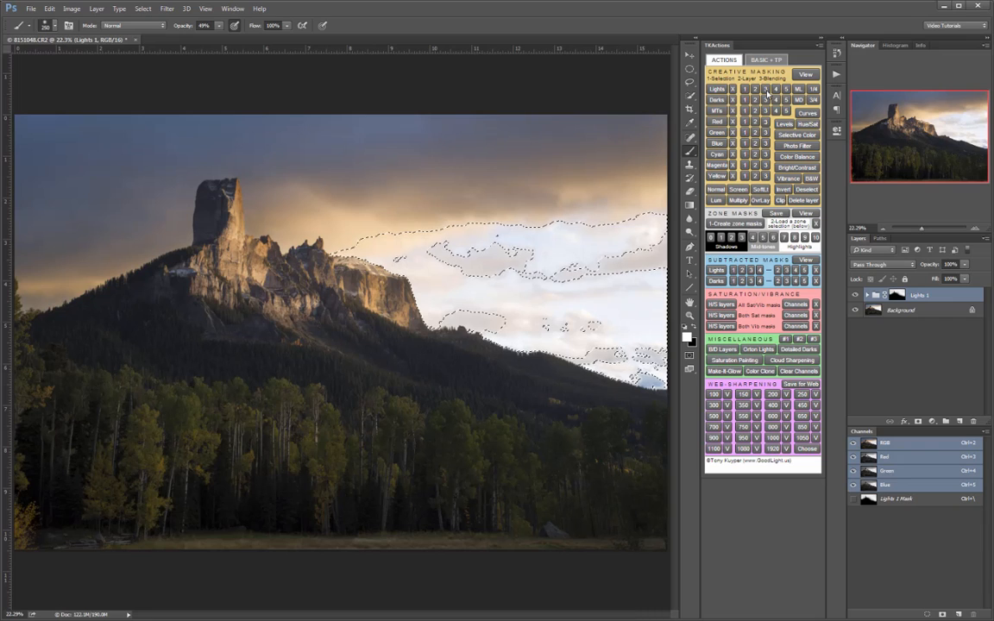
left_click(806, 75)
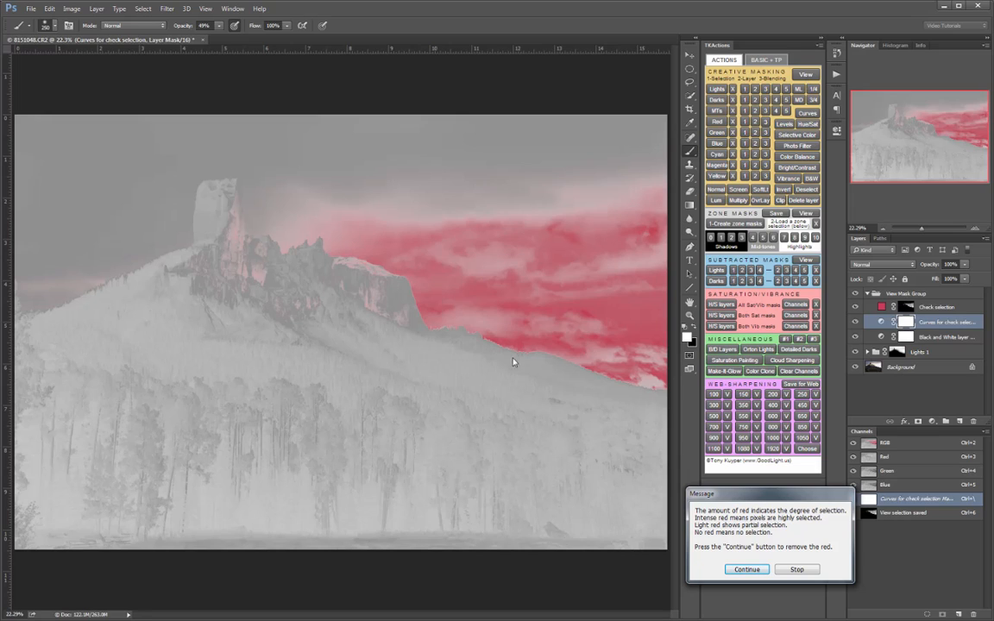
left_click(747, 571)
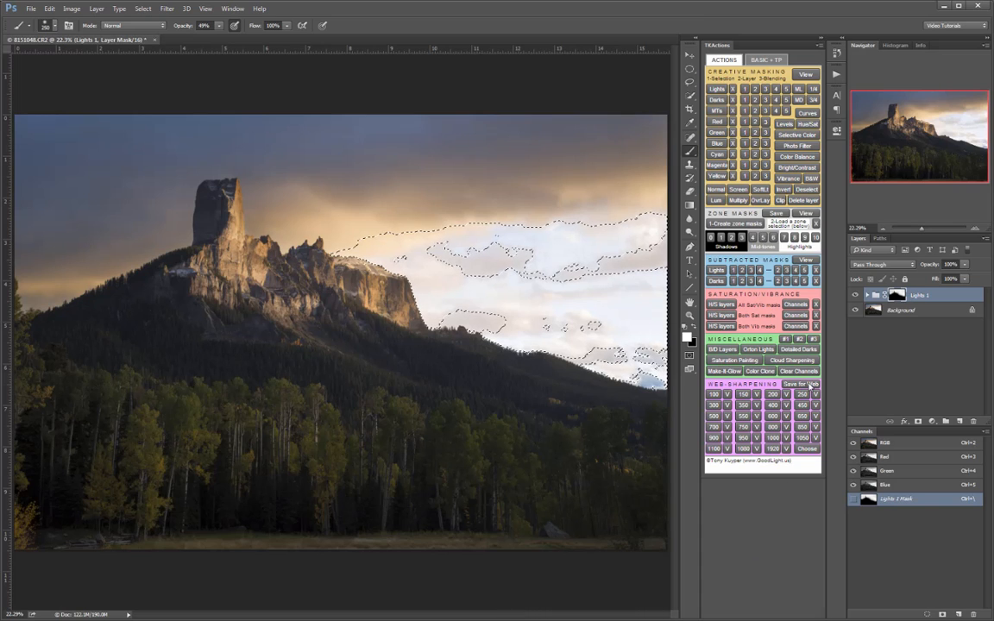
- Create a Levels adjustment layer masked by the Lights 3 selection, and inspect its mask on its own
left_click(782, 126)
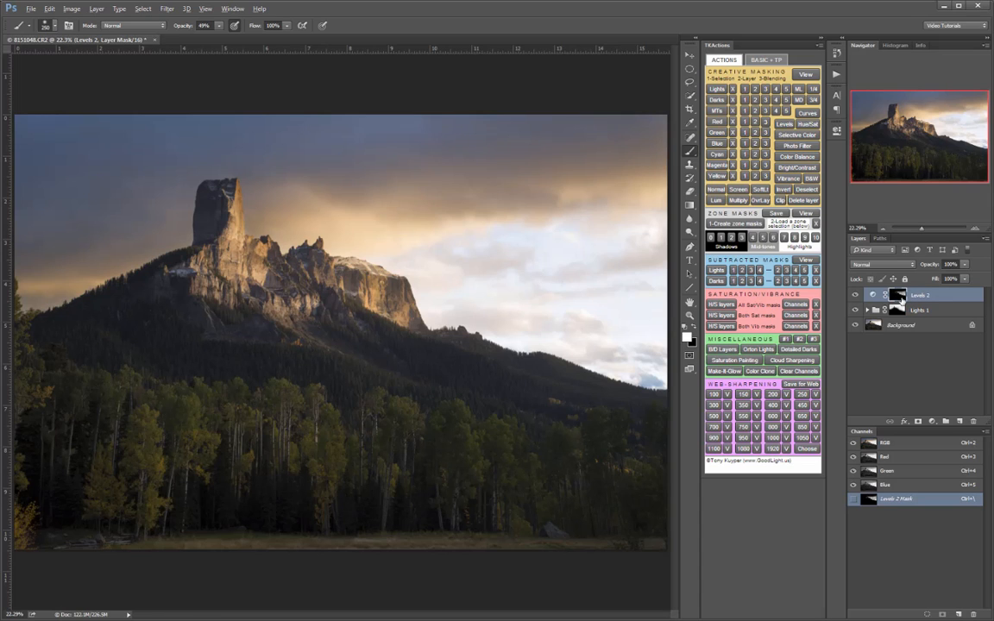
left_click(900, 296, "alt")
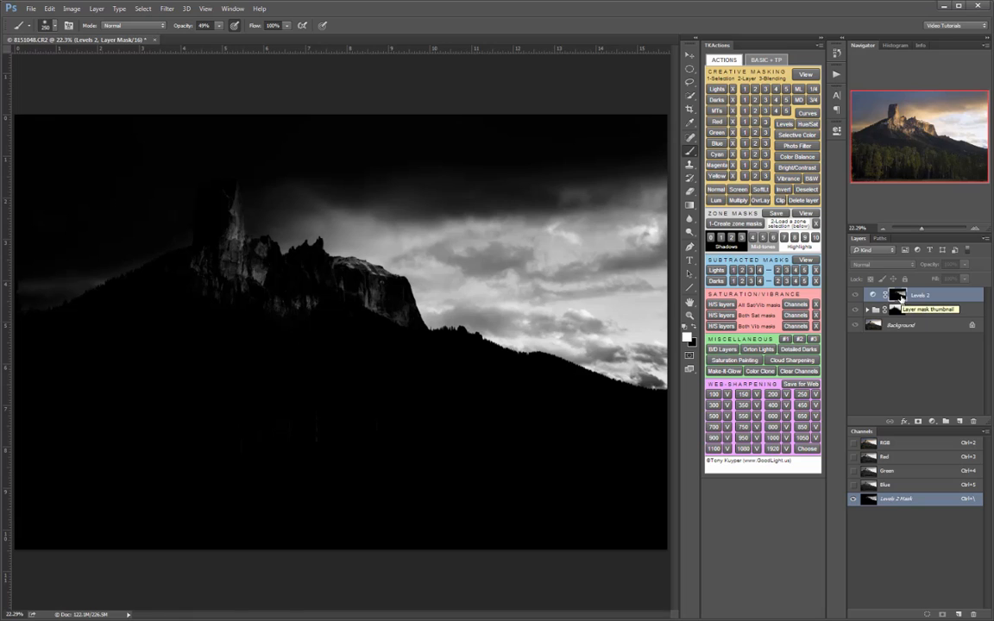
left_click(898, 297, "alt")
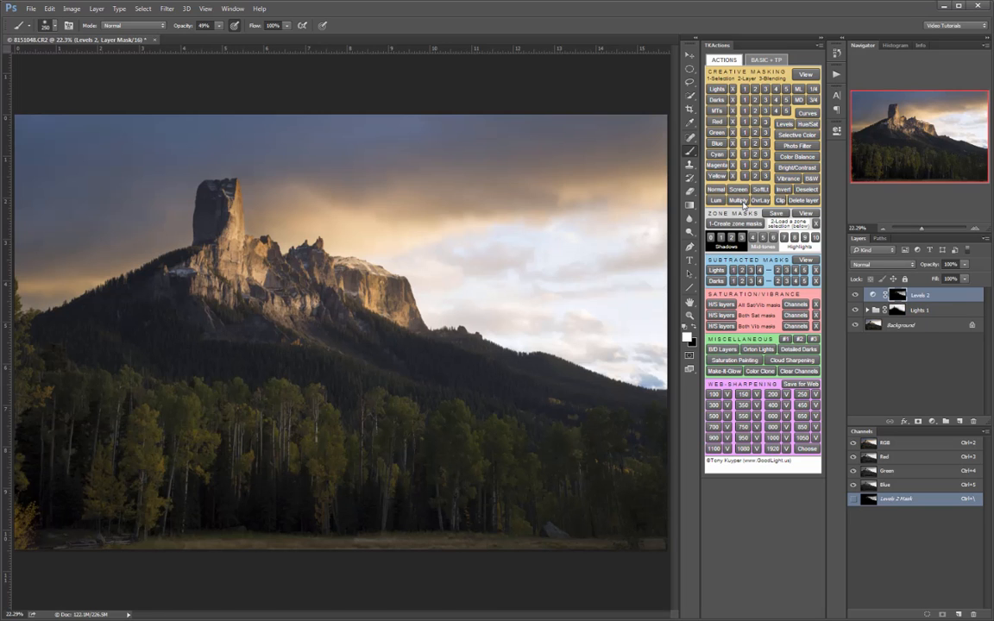
- Set the Levels 2 layer's blend mode to Multiply and its input levels to 32, 0.71 and 253
left_click(740, 201)
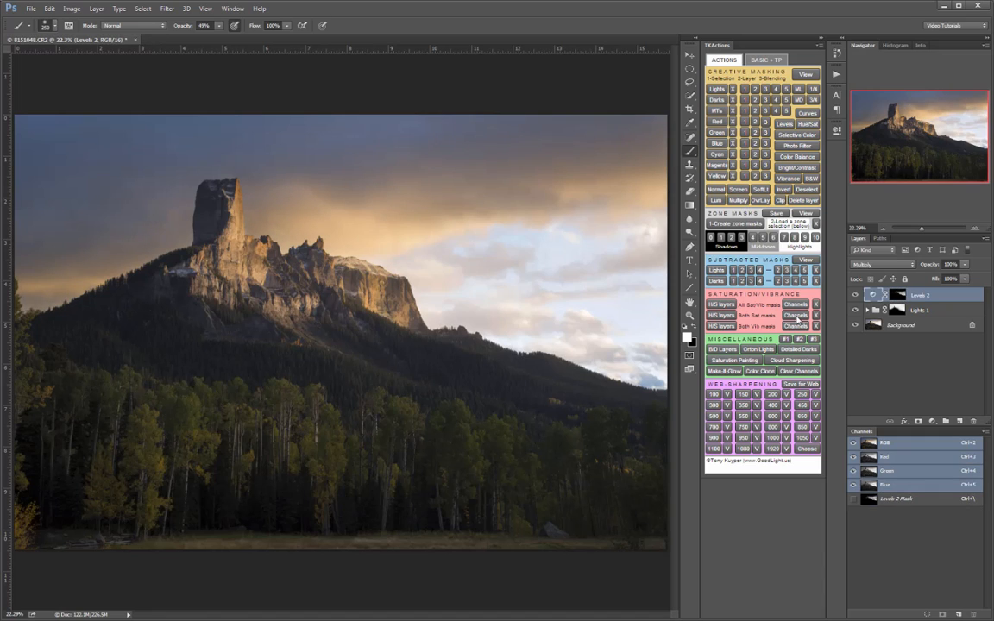
double_click(875, 296)
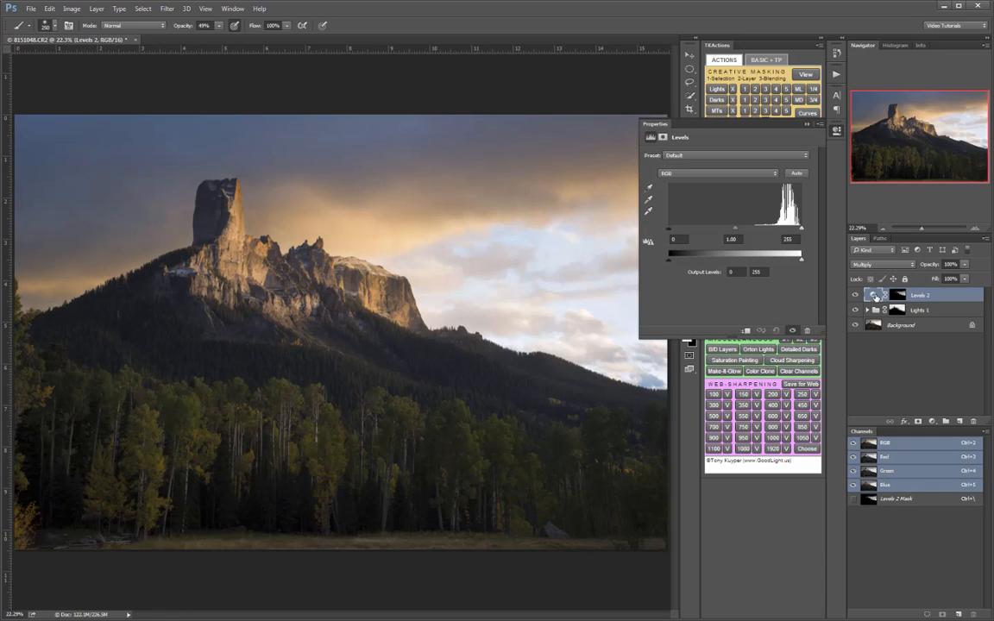
left_click_drag(736, 230, 751, 232)
left_click_drag(670, 230, 685, 231)
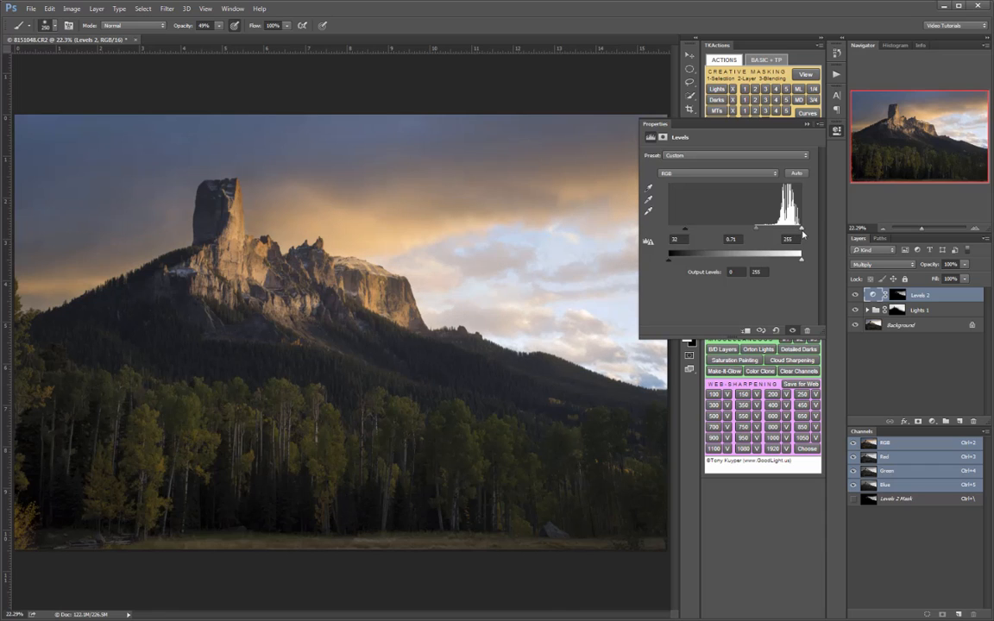
left_click(836, 131)
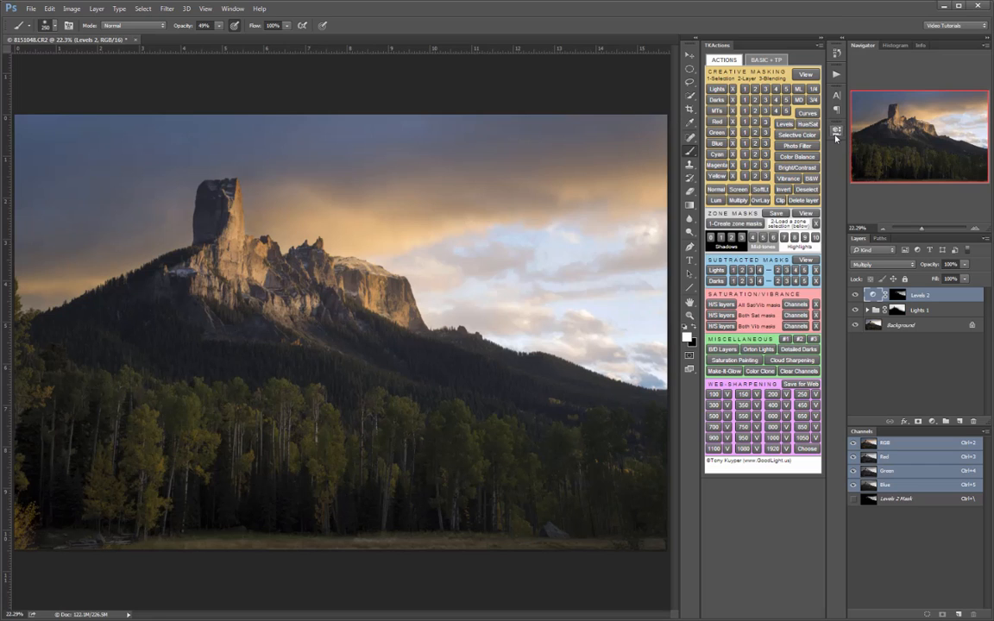
- Compare the bright sky with and without the Levels 2 adjustment
left_click(856, 296)
left_click(856, 296)
left_click(855, 297)
left_click(854, 296)
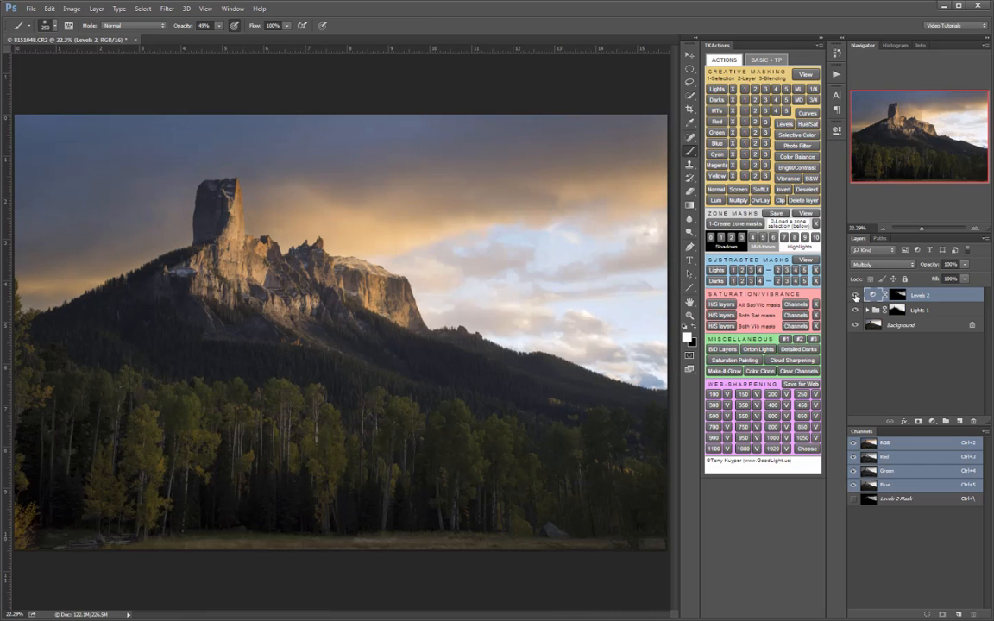
left_click(855, 296)
left_click(855, 297)
left_click(855, 296)
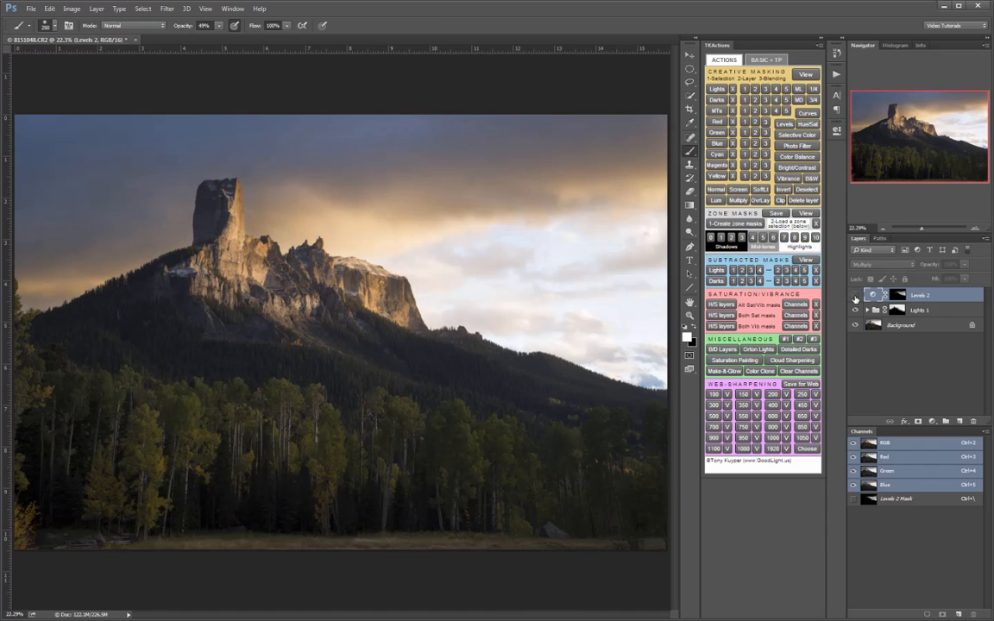
left_click(854, 296)
left_click(854, 296)
left_click(854, 296)
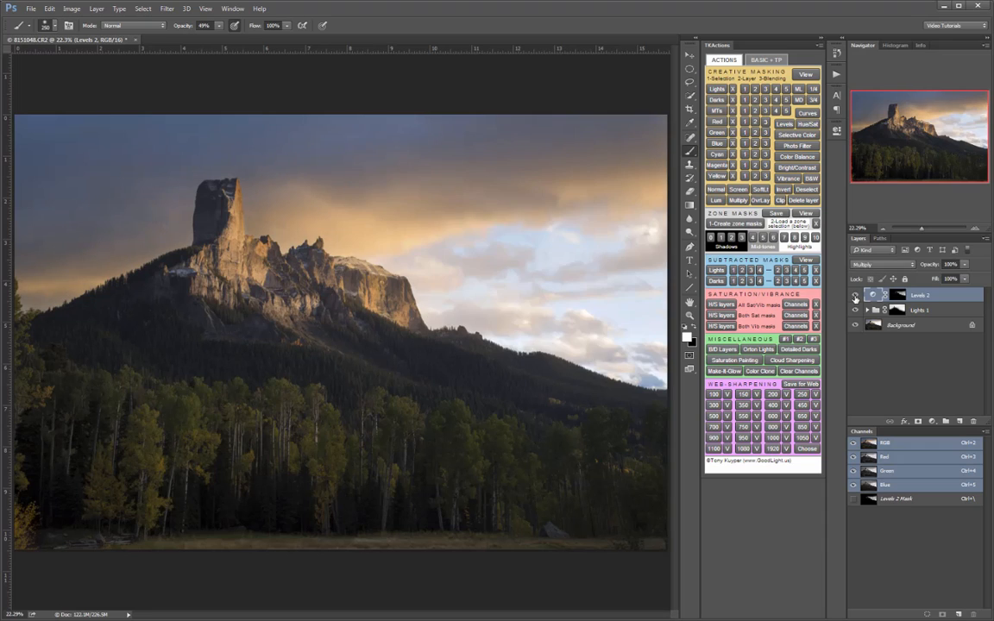
left_click(855, 296)
left_click(854, 296)
left_click(855, 296)
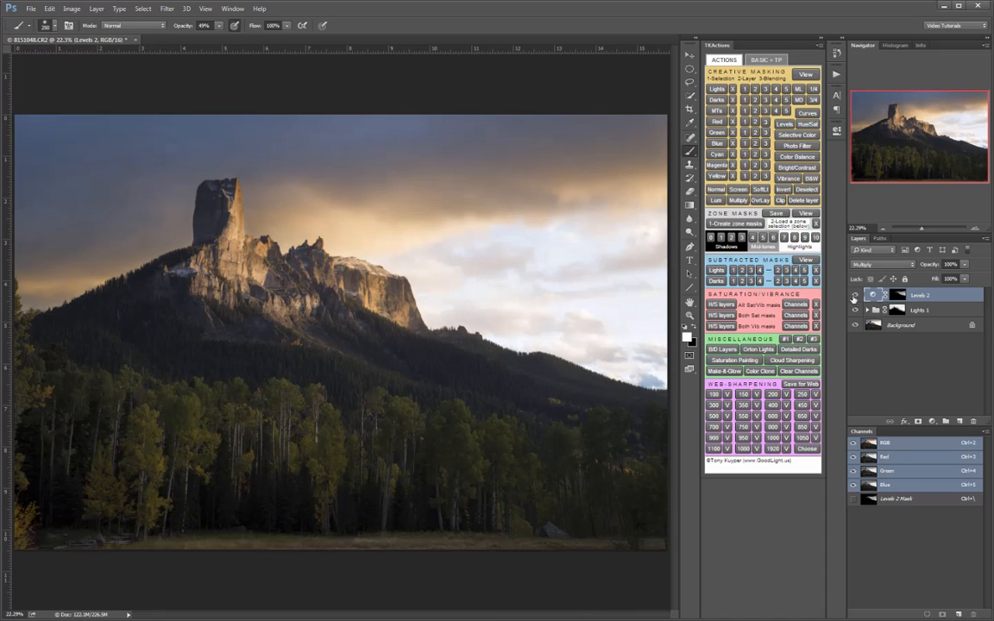
left_click(854, 296)
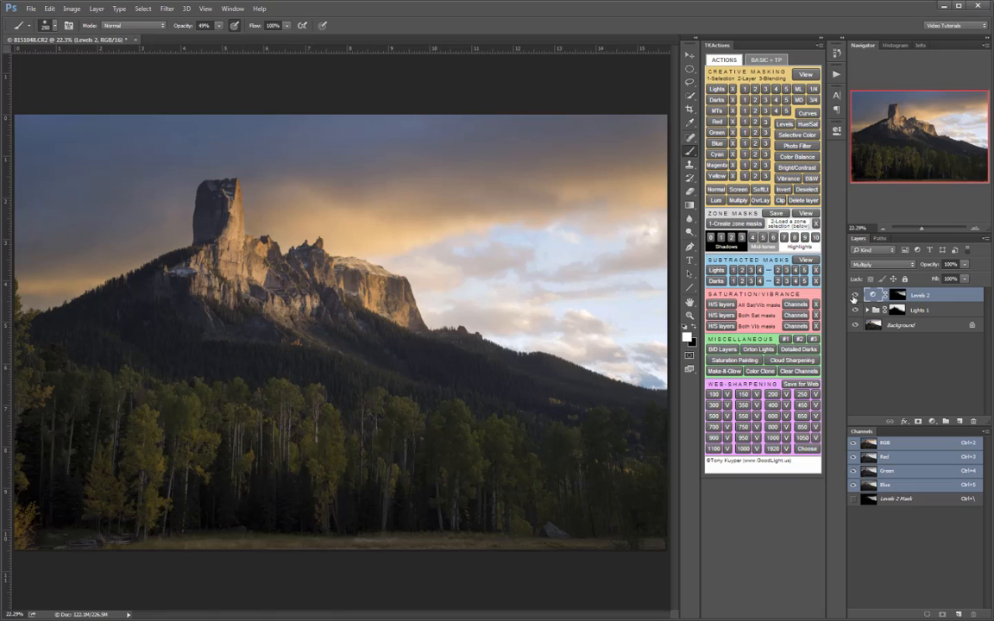
- Place the Levels 2 layer in a new group named Lights 3
left_click(946, 422)
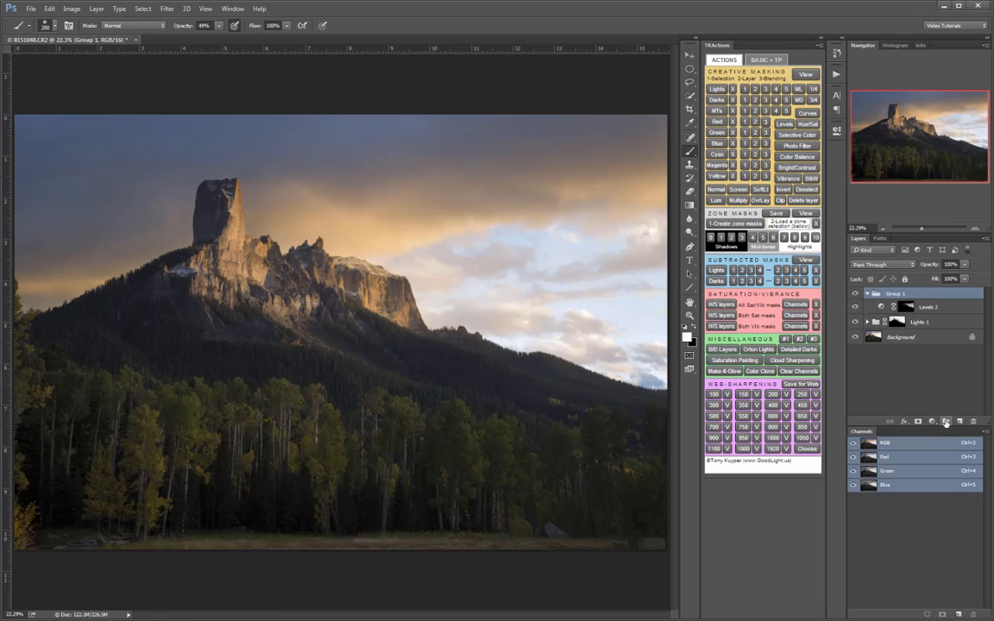
double_click(895, 295)
type("Lights 3")
key("Return")
- Add a black mask to the Lights 3 group and paint white over the sky with an 1100 px brush
left_click(919, 422, "alt")
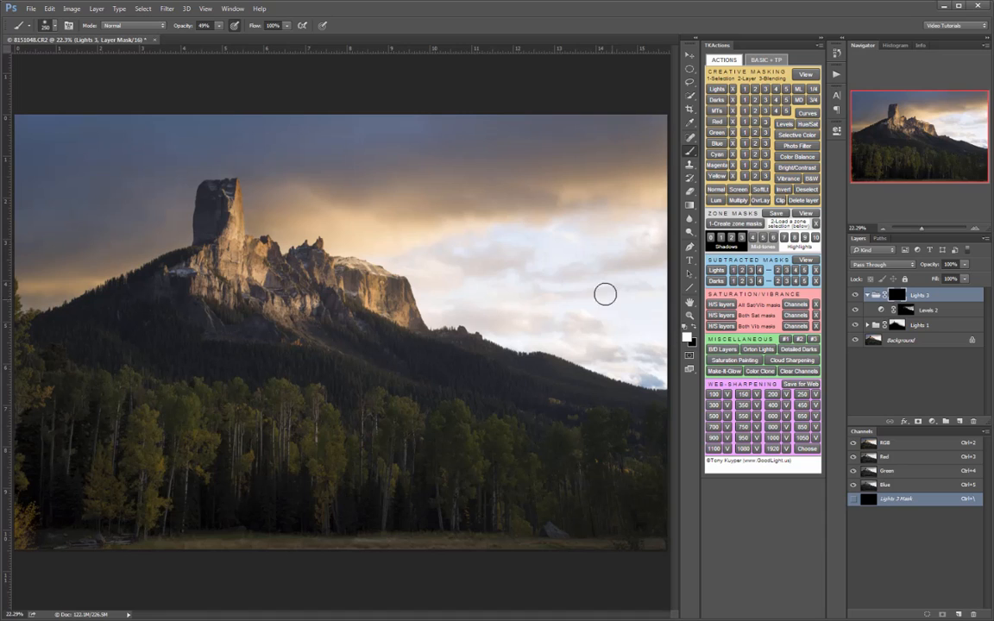
key("bracketright")
key("bracketright")
key("bracketright")
key("bracketright")
key("bracketright")
key("bracketright")
key("bracketright")
key("bracketright")
key("bracketright")
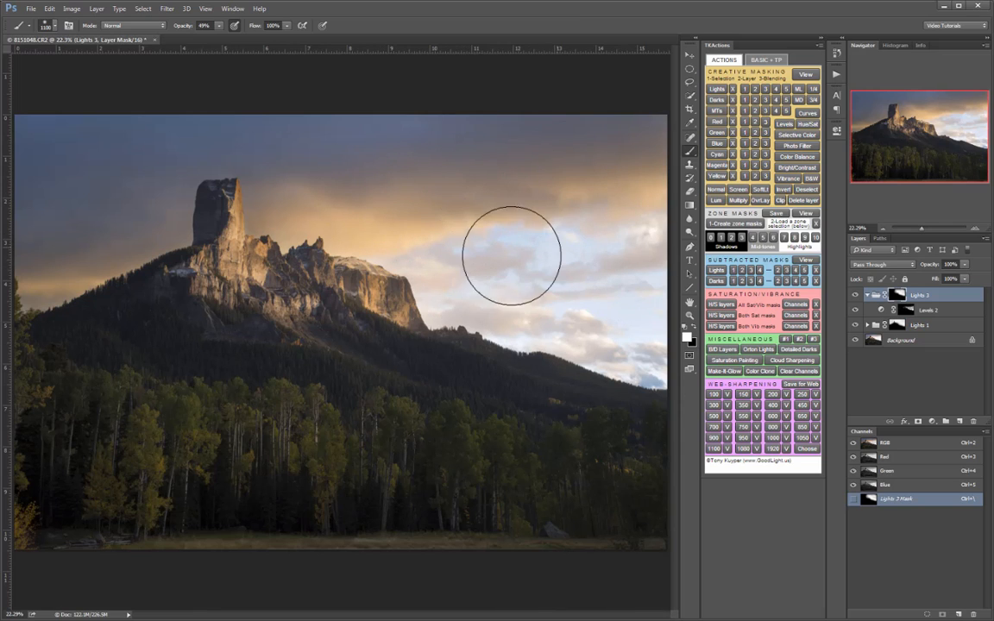
- Compare the sky and mountain with and without the masked Lights 3 group
left_click(856, 295)
left_click(857, 295)
left_click(856, 296)
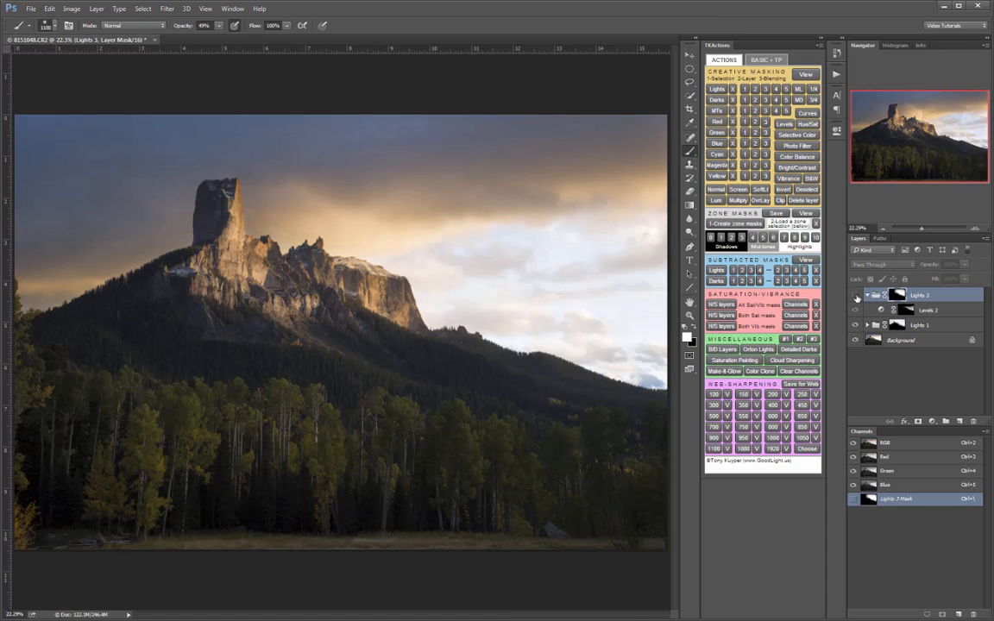
left_click(856, 295)
left_click(856, 295)
left_click(857, 295)
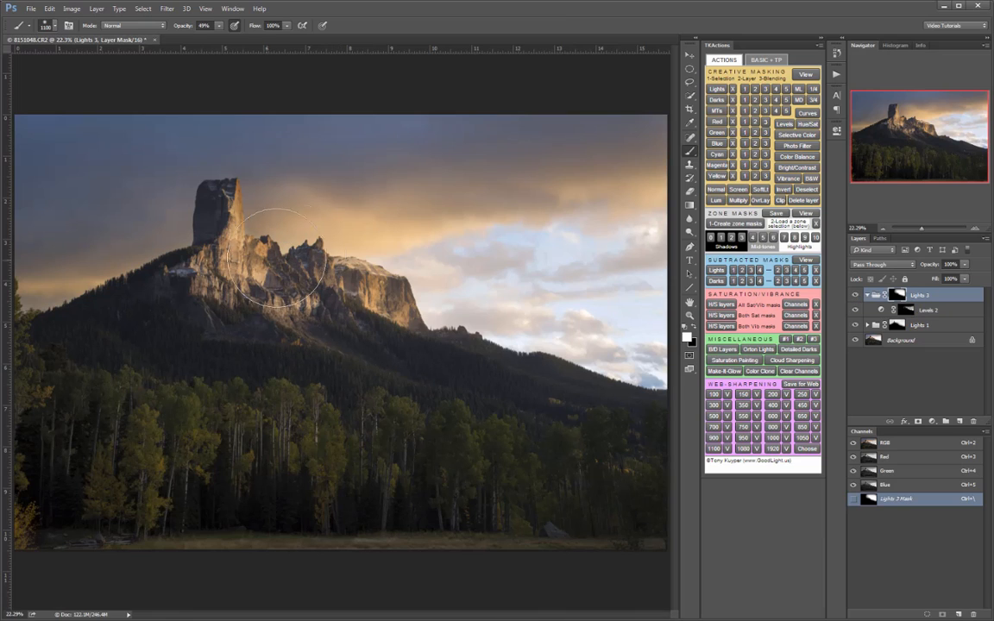
left_click(855, 297)
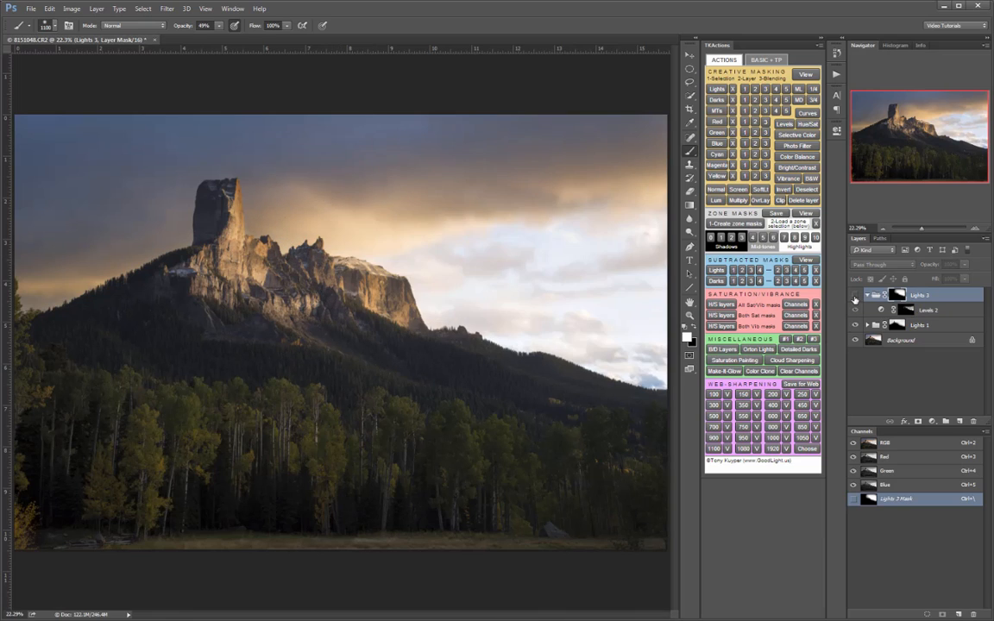
left_click(856, 297)
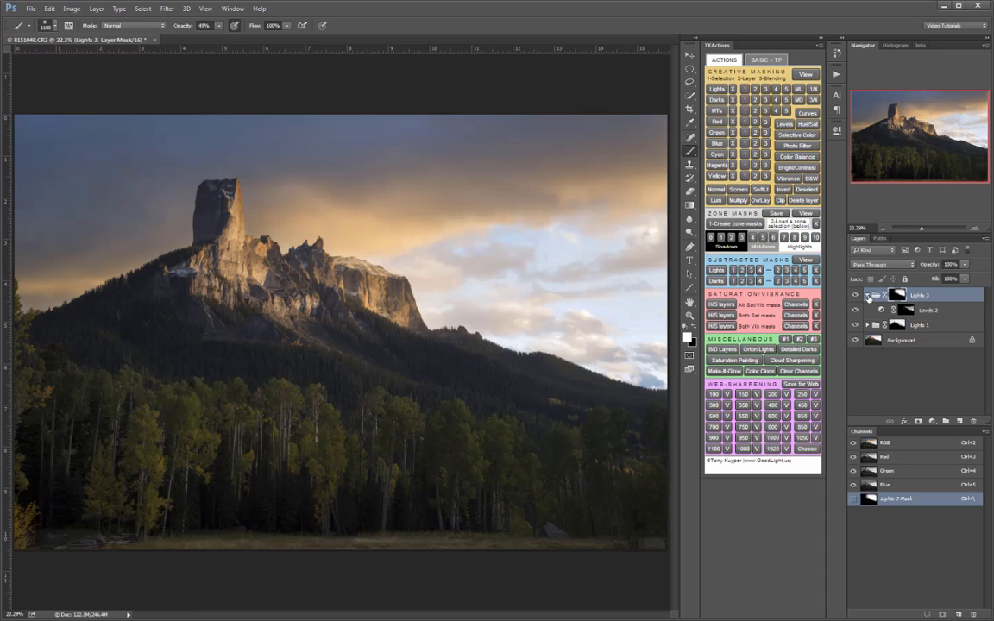
- Reduce the brush size to 200 px for detail work on the Lights 3 group mask
key("bracketleft")
key("bracketleft")
key("bracketleft")
key("bracketleft")
key("bracketleft")
key("bracketleft")
key("bracketleft")
key("bracketleft")
key("bracketleft")
key("x")
key("x")
- Recheck the effect of the Lights 3 group by hiding and showing it
left_click(857, 295)
left_click(856, 295)
left_click(856, 295)
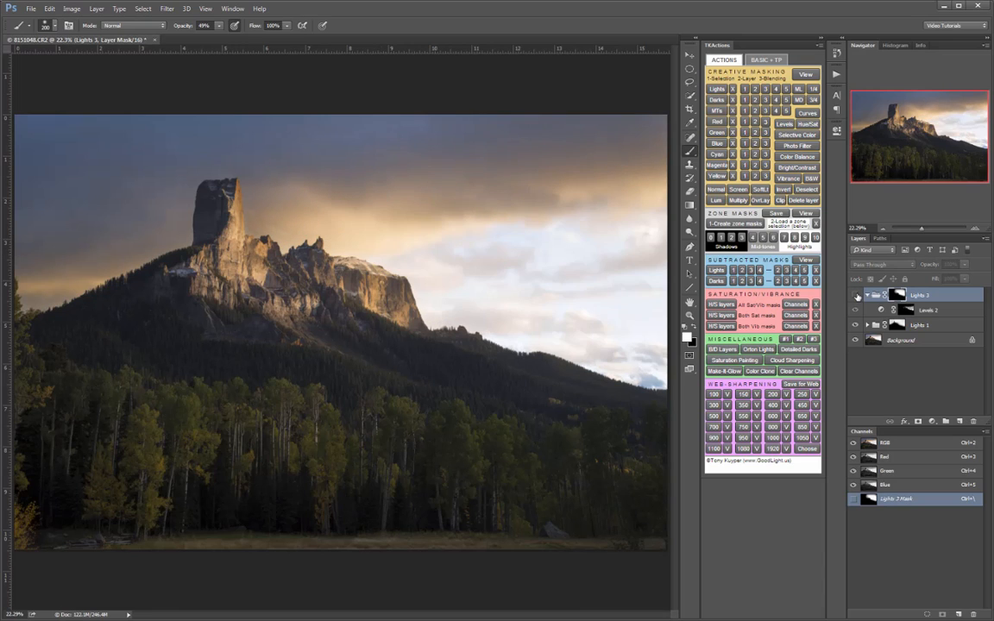
left_click(856, 295)
- Combine the Lights 3 and Lights 1 groups in a new collapsed group named sky adjustments
left_click(867, 295)
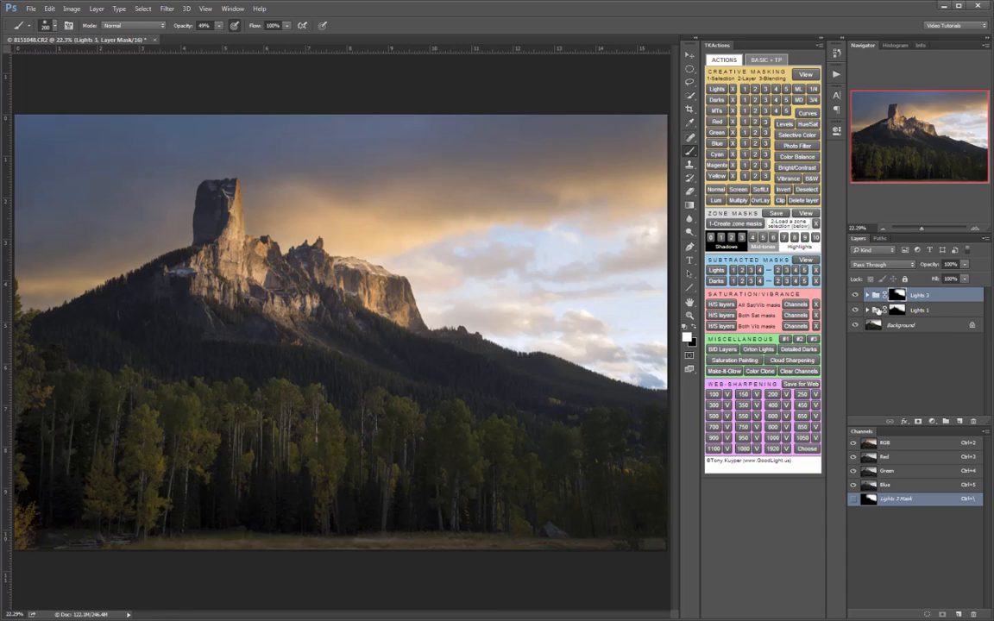
left_click(934, 311, "shift")
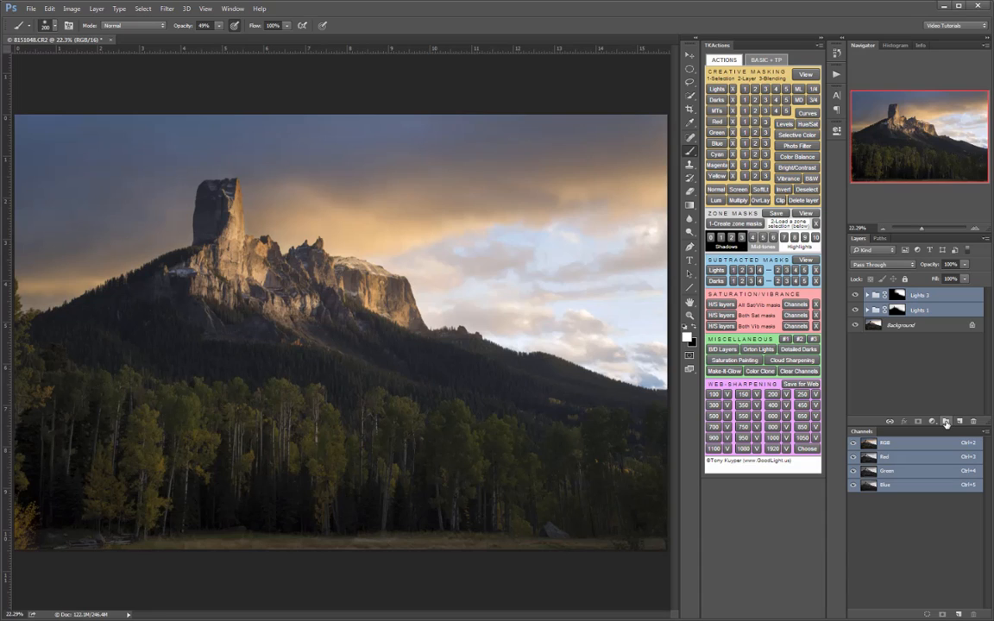
left_click(946, 421)
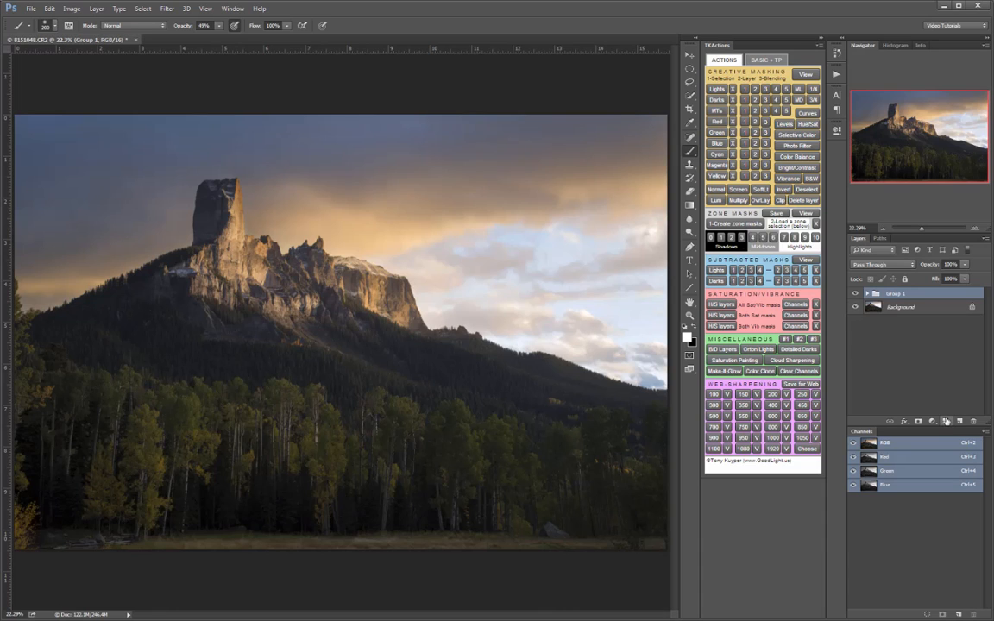
left_click(869, 294)
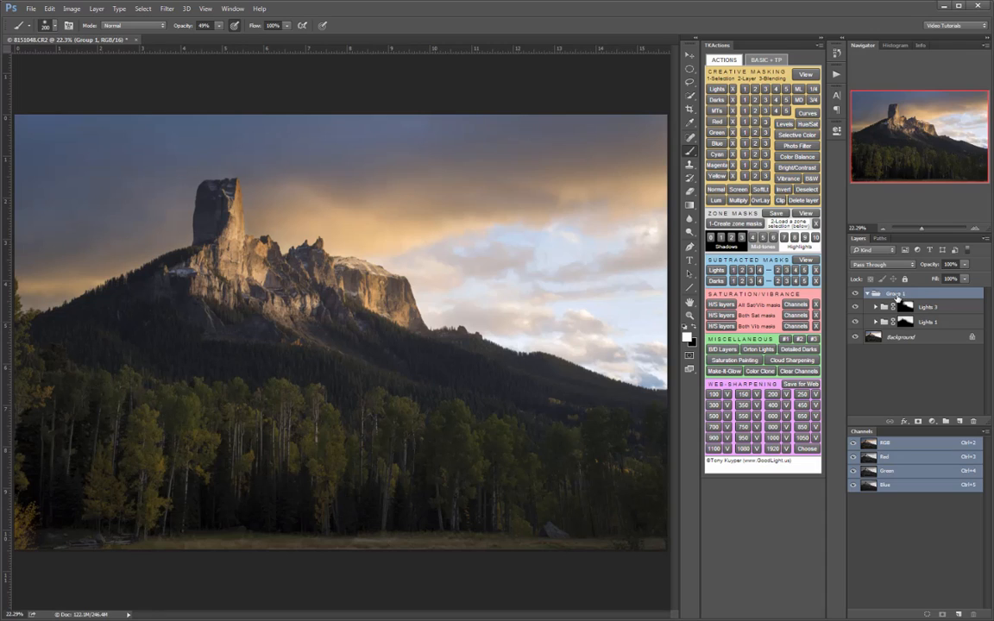
double_click(898, 295)
type("sky adjustments")
key("Return")
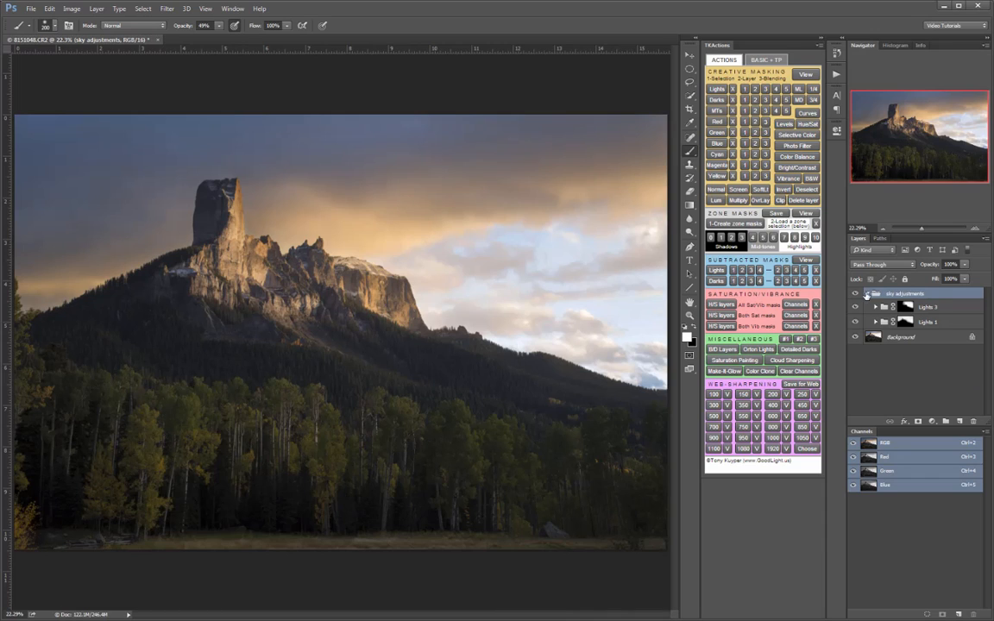
left_click(867, 293)
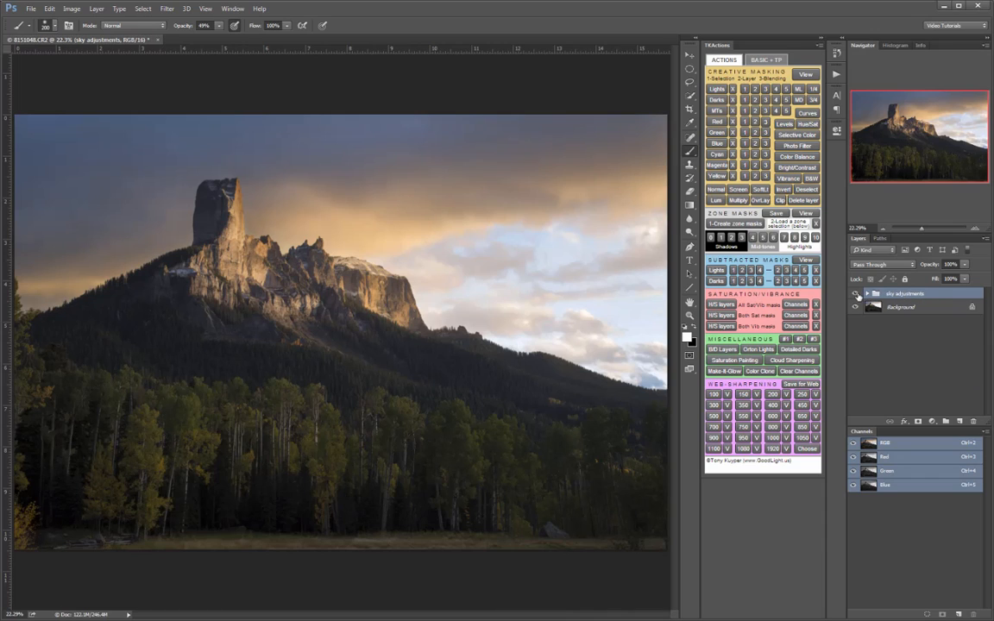
- Compare the image with and without the sky adjustments group
left_click(856, 294)
left_click(857, 295)
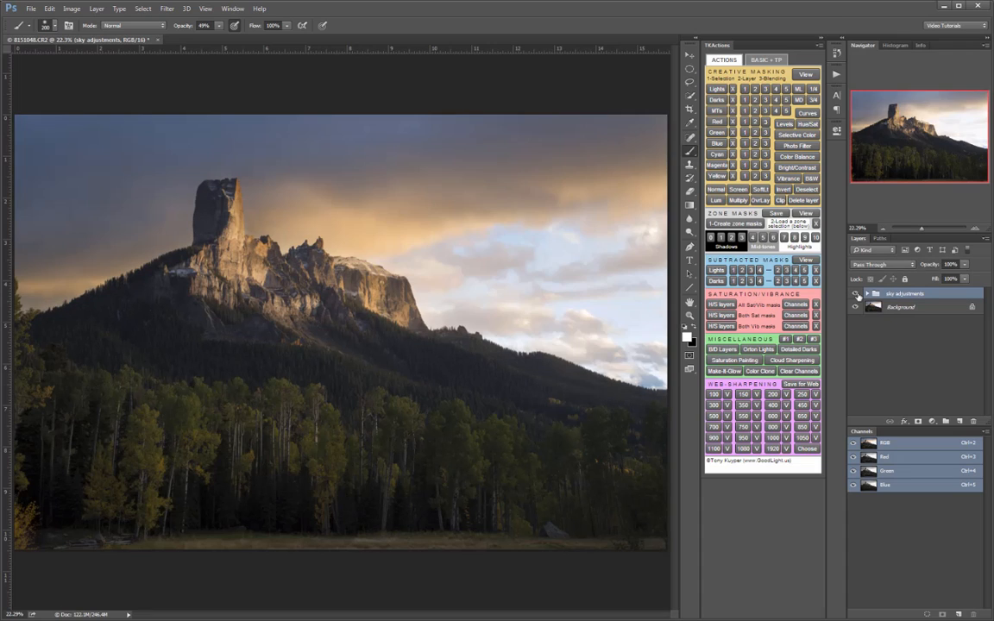
left_click(857, 294)
left_click(857, 294)
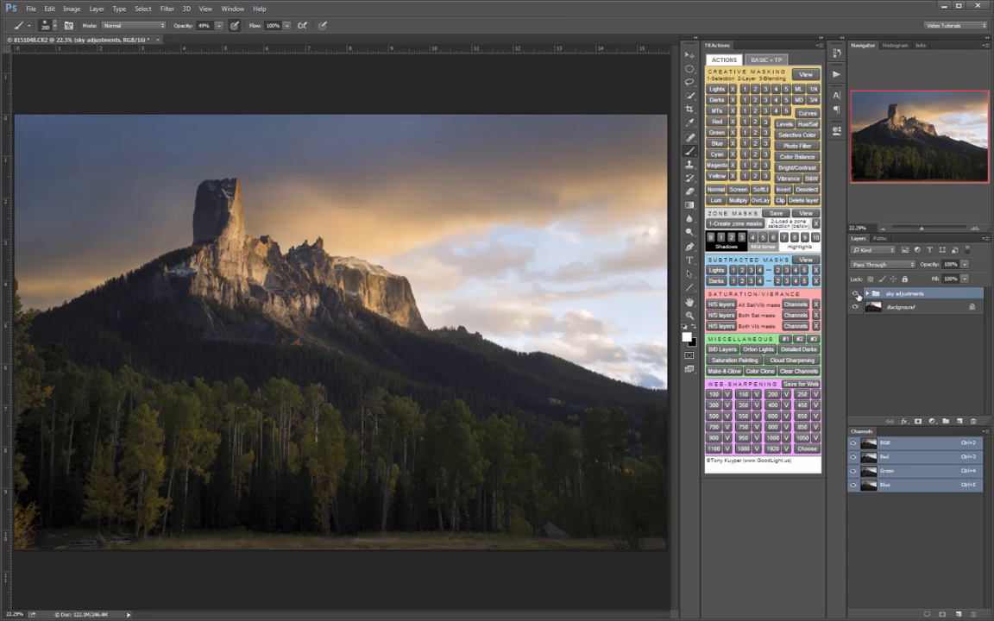
- Examine the nested groups inside sky adjustments, including the layer in Lights 3, and collapse them again
left_click(868, 294)
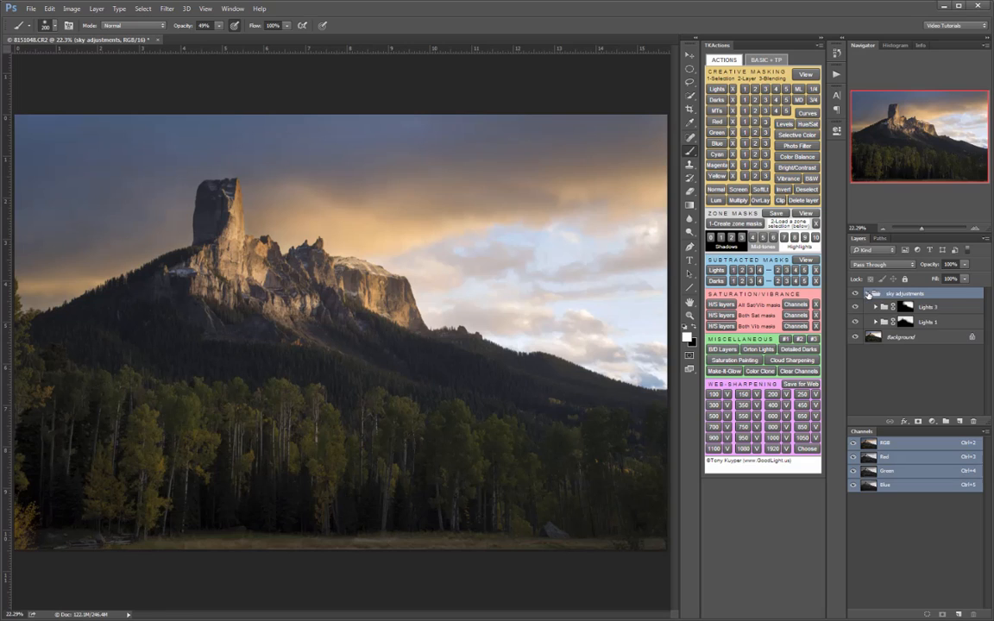
left_click(878, 307)
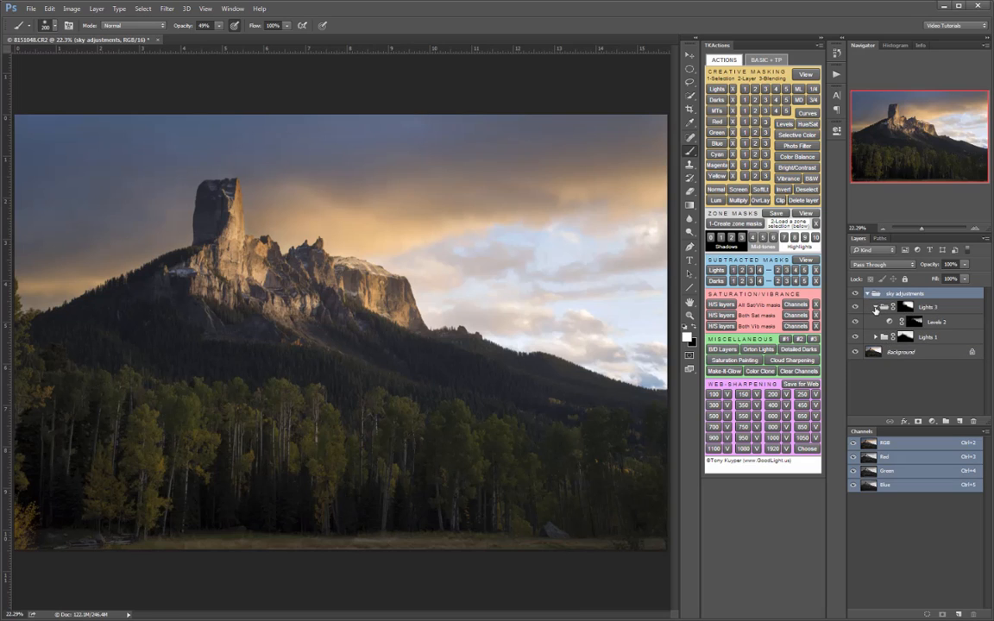
left_click(876, 308)
left_click(884, 371)
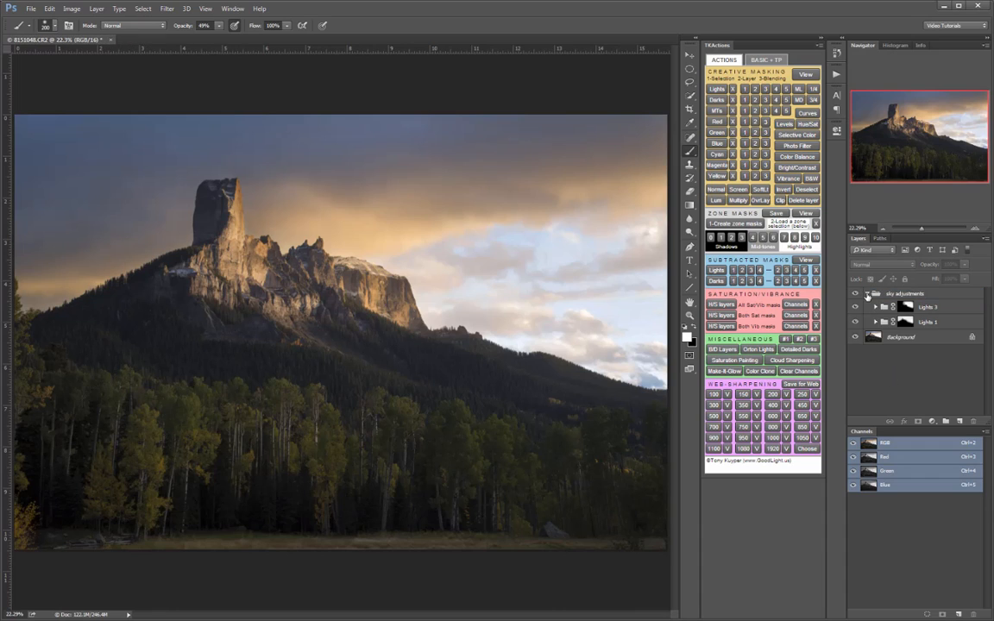
left_click(868, 294)
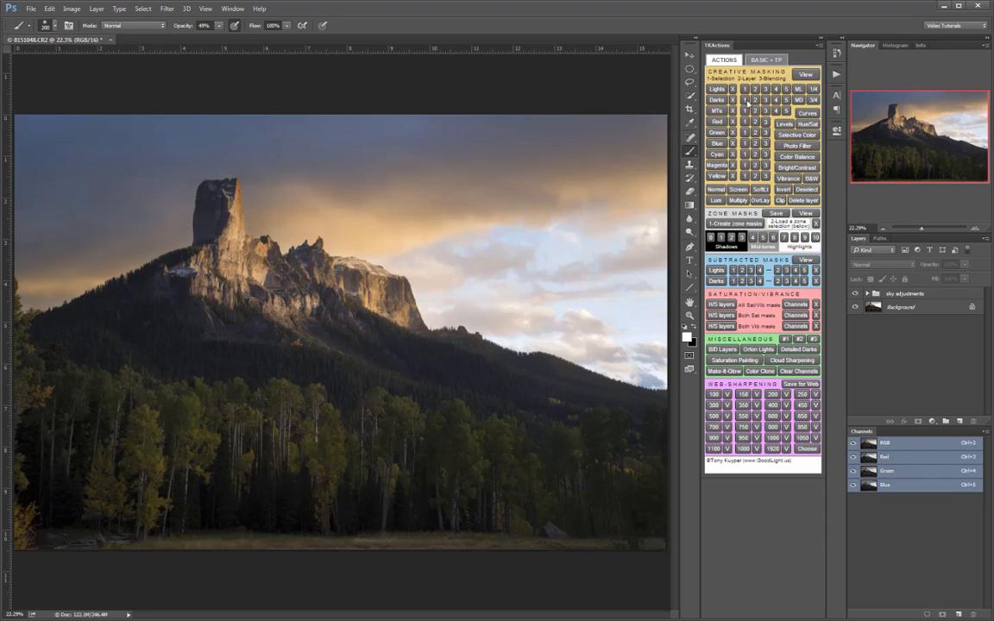
- Load the Darks 1 luminosity selection and examine its coverage as a red overlay
left_click(747, 102)
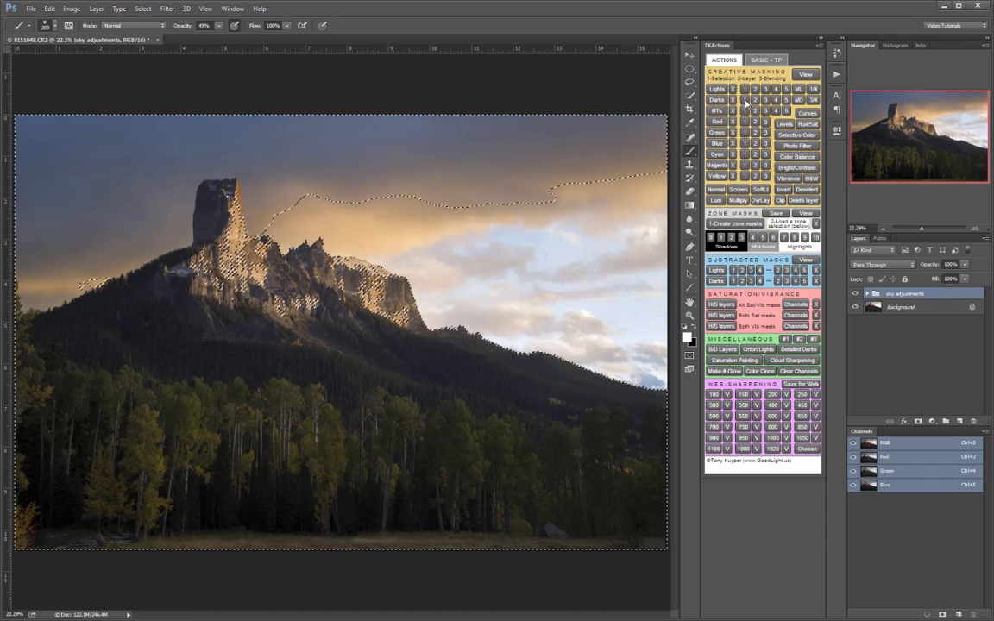
left_click(805, 75)
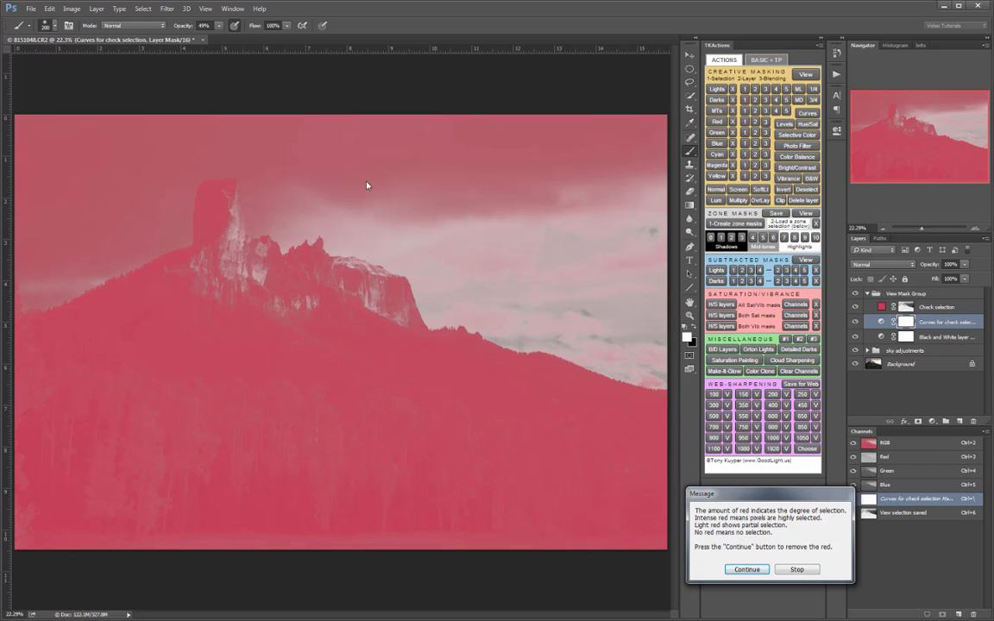
left_click(737, 571)
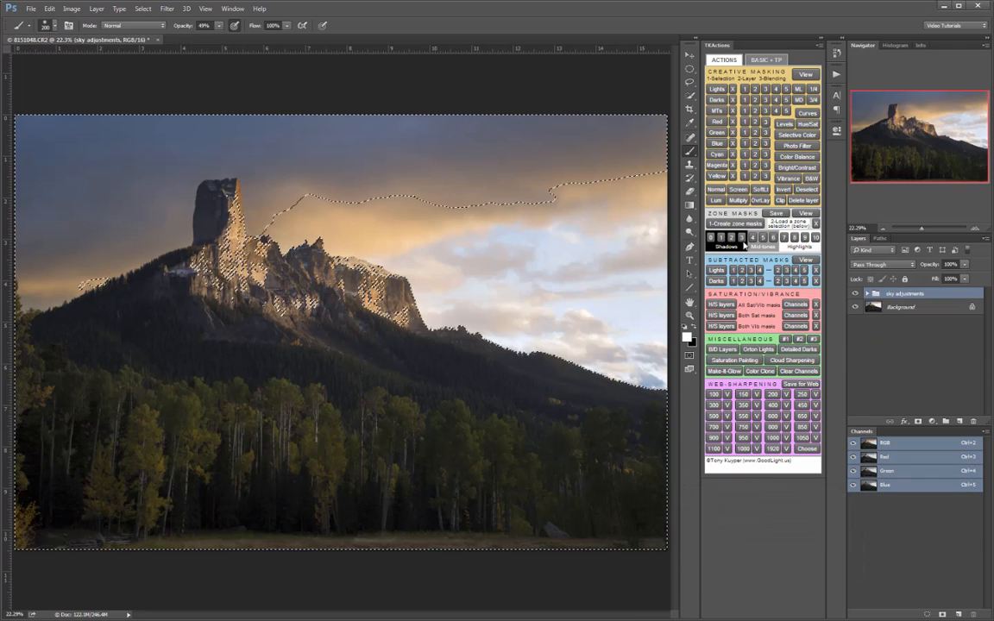
- Load the Darks 2 selection, checking its coverage with the red overlay, and create a Levels adjustment layer masked by it
left_click(757, 102)
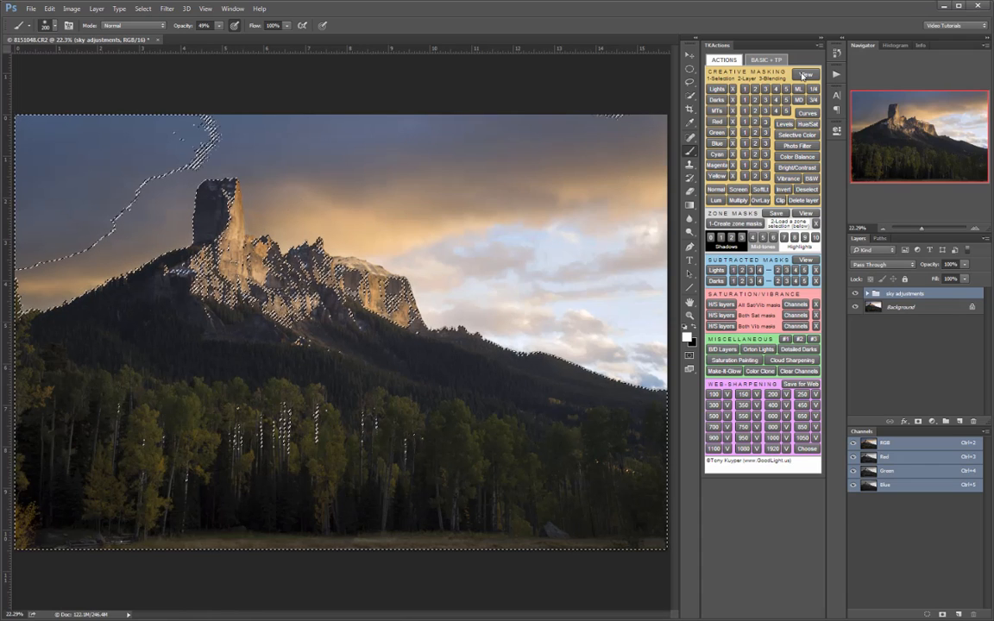
left_click(803, 75)
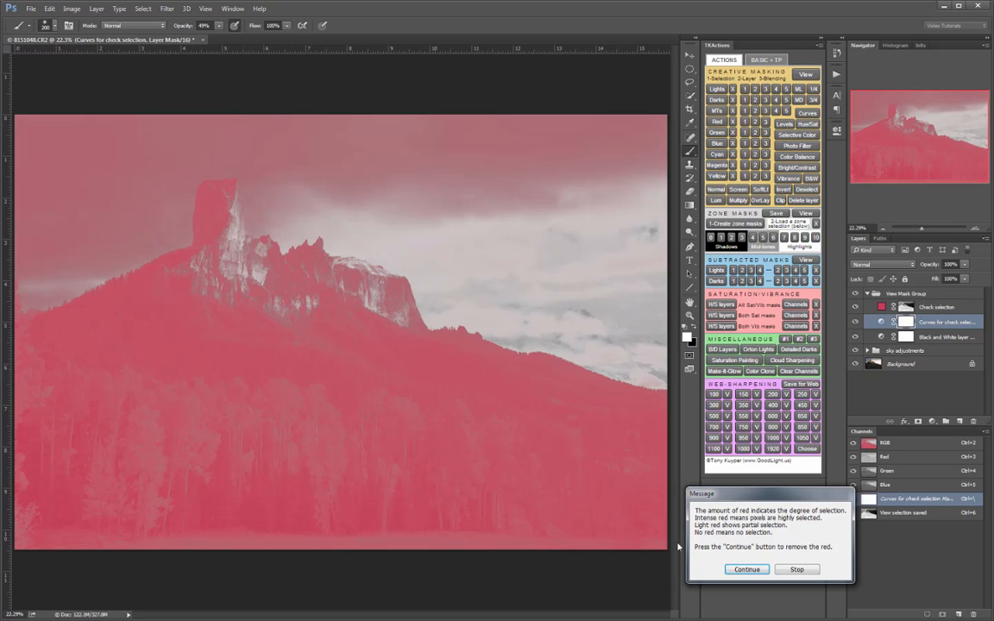
left_click(747, 569)
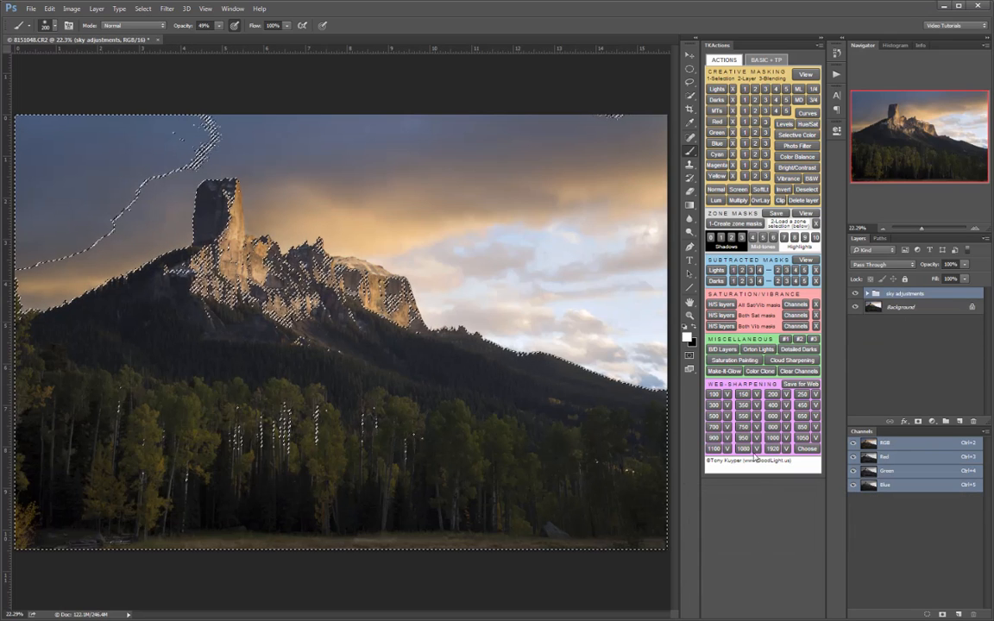
left_click(784, 124)
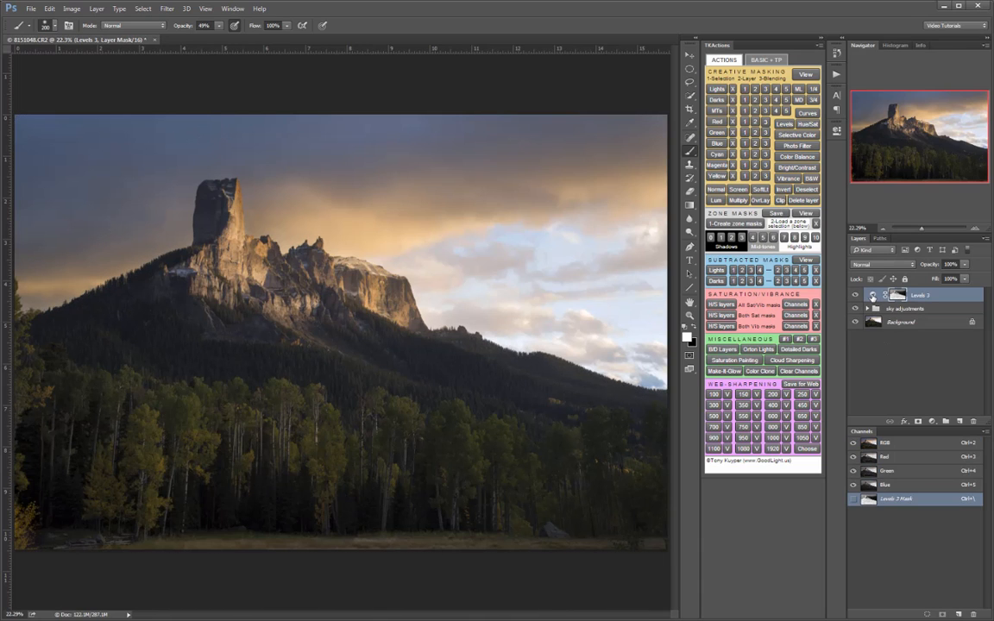
- Keep the Levels 3 layer in Normal mode after trying Screen, and set its white input to 105 and midtone to 0.89
left_click(741, 190)
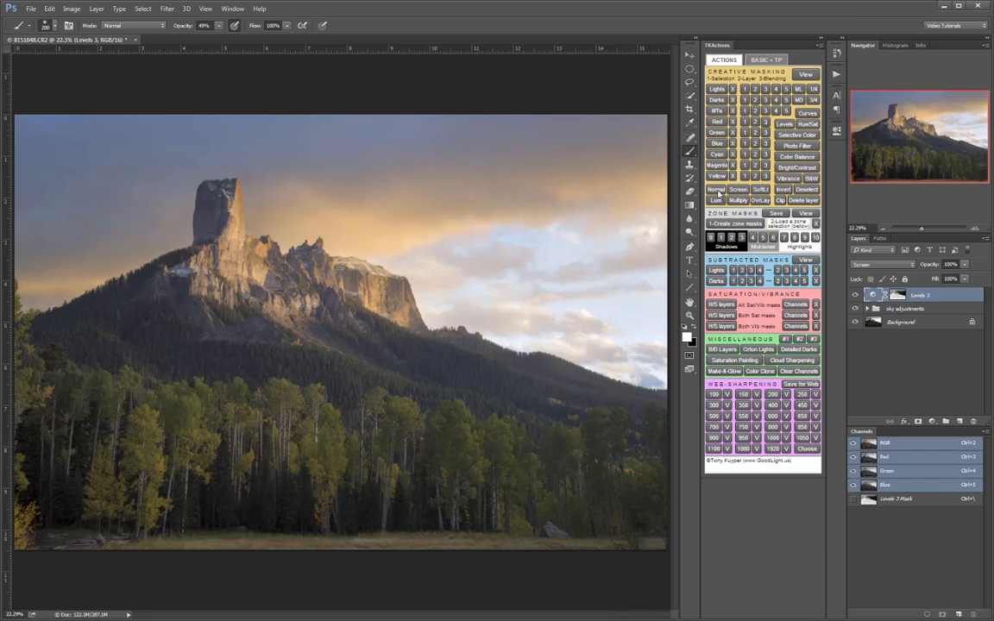
left_click(716, 190)
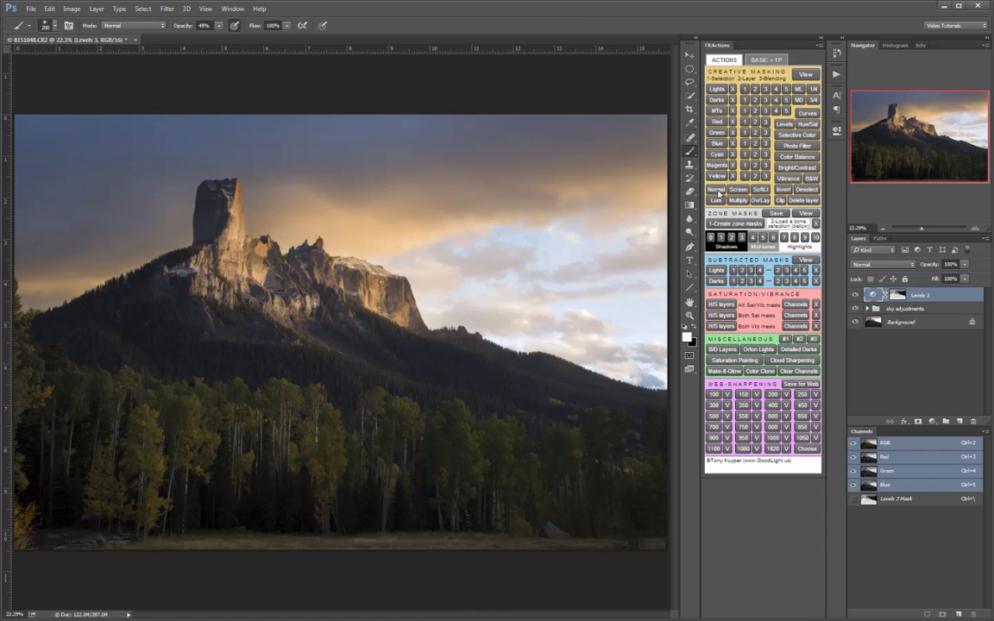
double_click(871, 295)
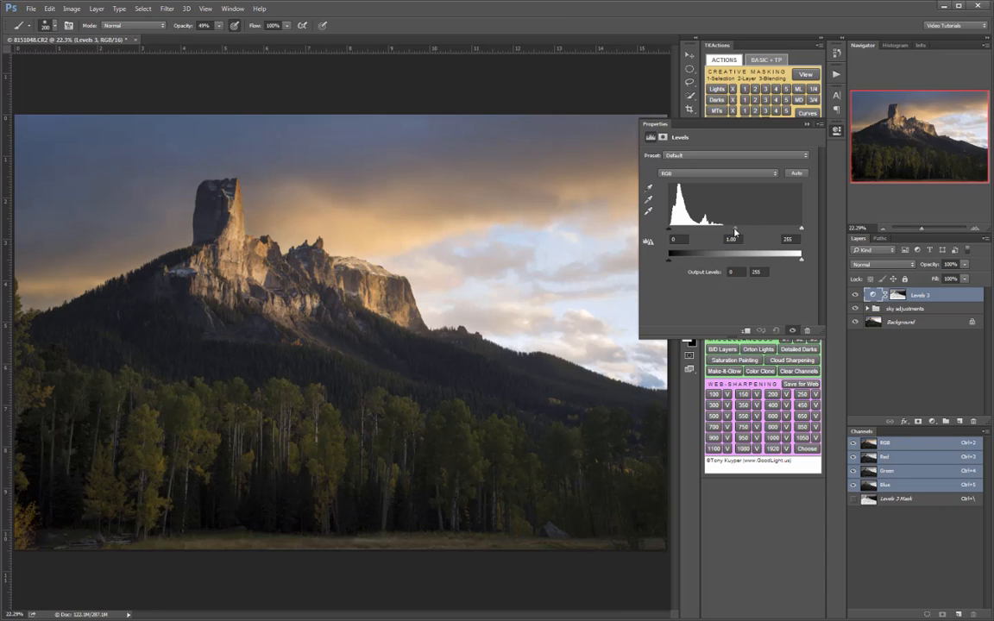
left_click_drag(734, 232, 726, 235)
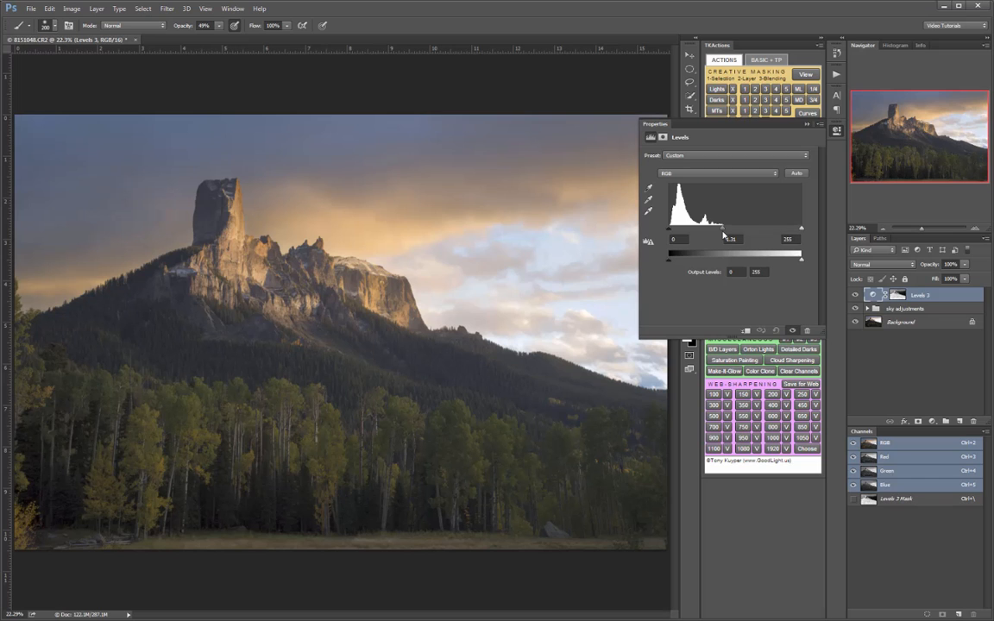
left_click_drag(802, 231, 707, 232)
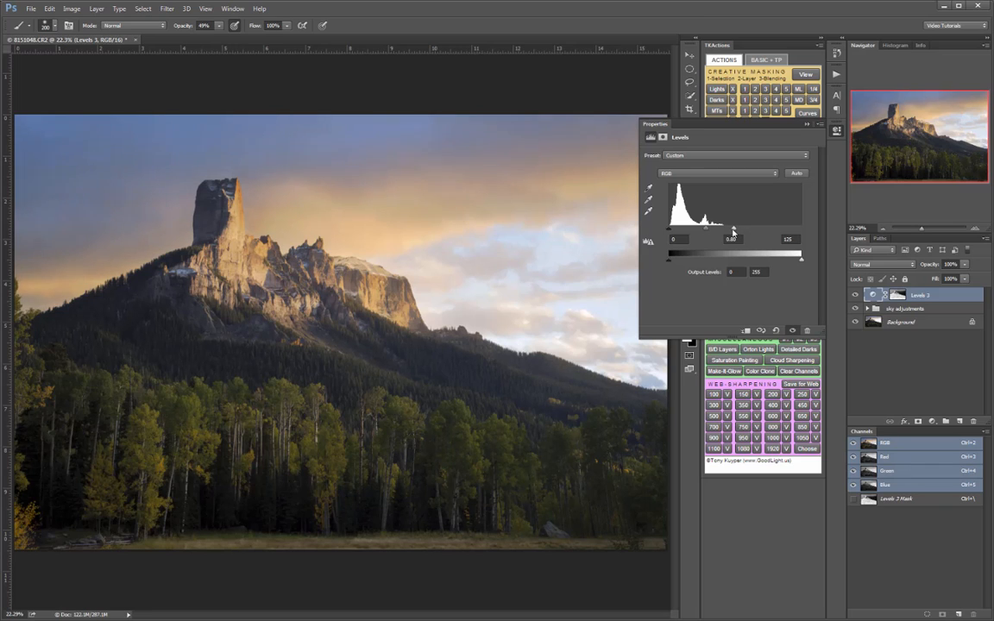
left_click_drag(733, 231, 708, 231)
left_click_drag(730, 232, 698, 231)
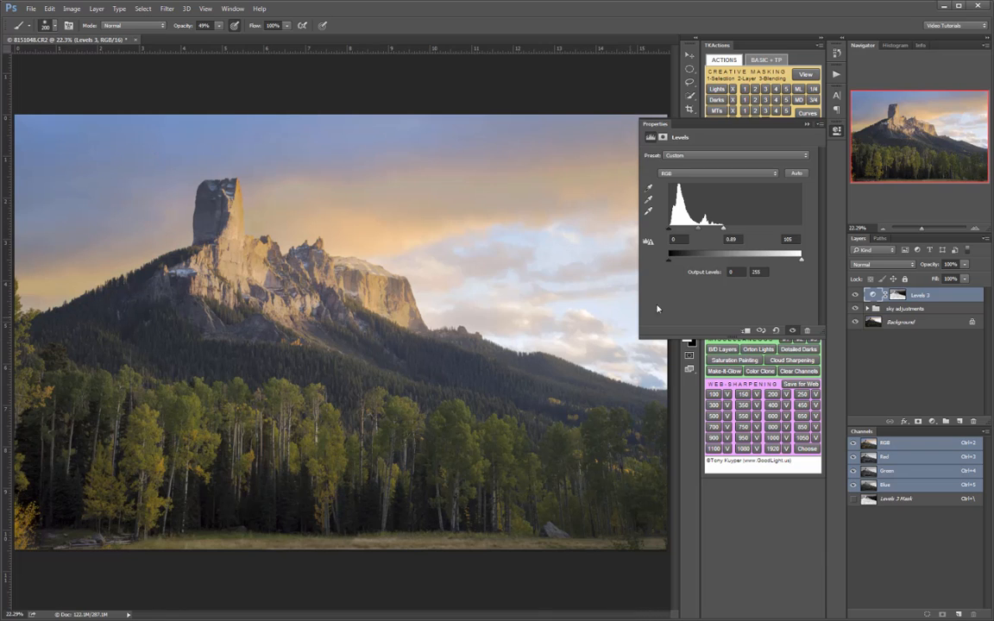
left_click(837, 131)
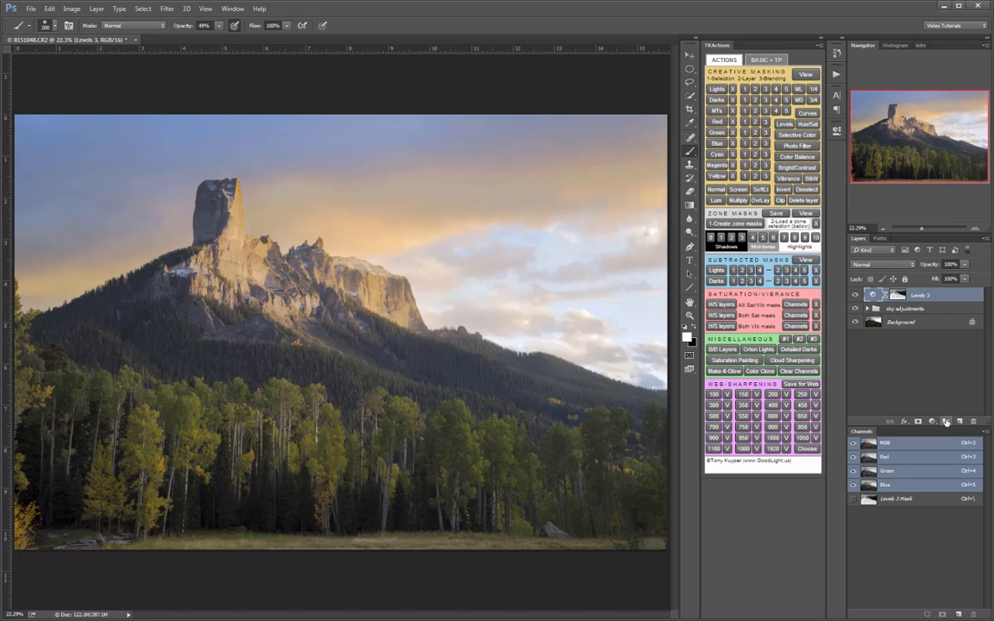
- Group the Levels 3 layer, rename the group Darks 2, and give it a black mask
left_click(946, 422)
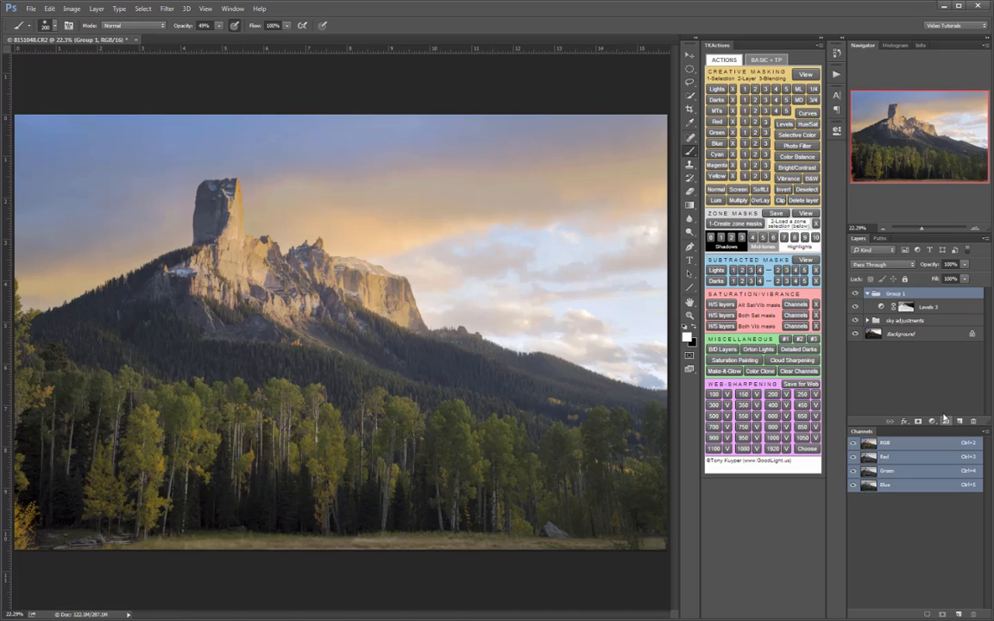
double_click(896, 295)
type("C")
type("arks 2")
key("Return")
left_click(919, 423, "alt")
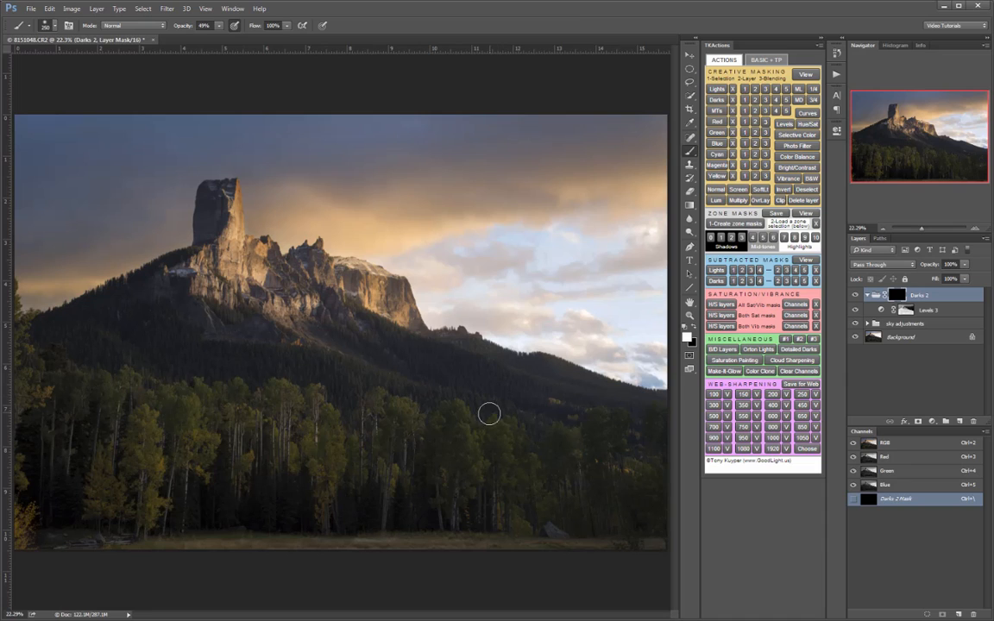
- Paint white over the foreground forest on the Darks 2 group mask with a 1600 px brush at 60% opacity
key("bracketright")
key("bracketright")
key("bracketright")
key("bracketright")
key("bracketright")
key("bracketright")
key("bracketright")
key("bracketright")
key("bracketright")
key("bracketright")
key("bracketright")
key("bracketright")
key("bracketright")
key("bracketright")
key("bracketright")
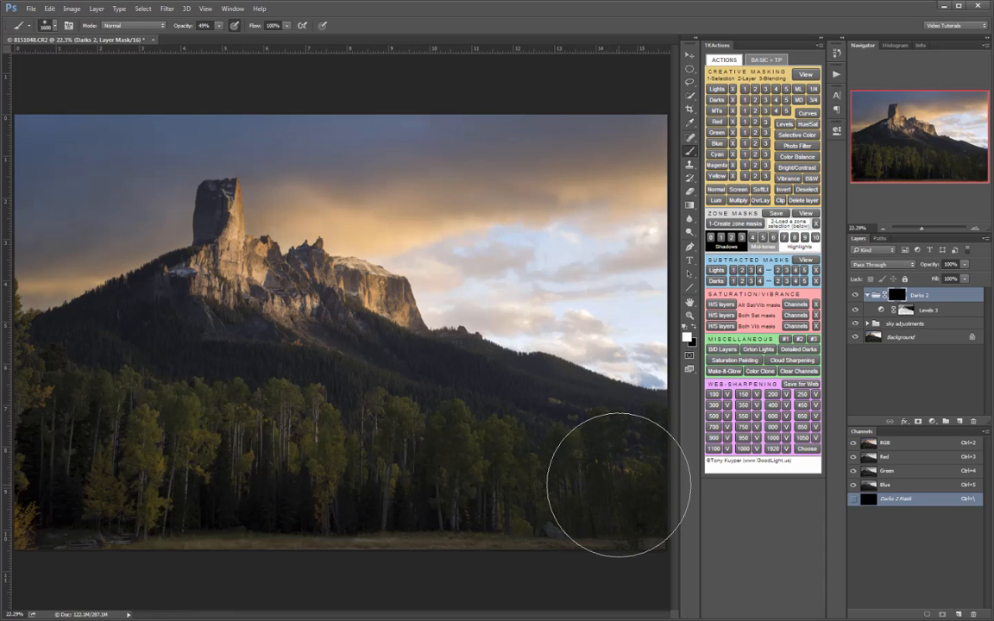
key("6")
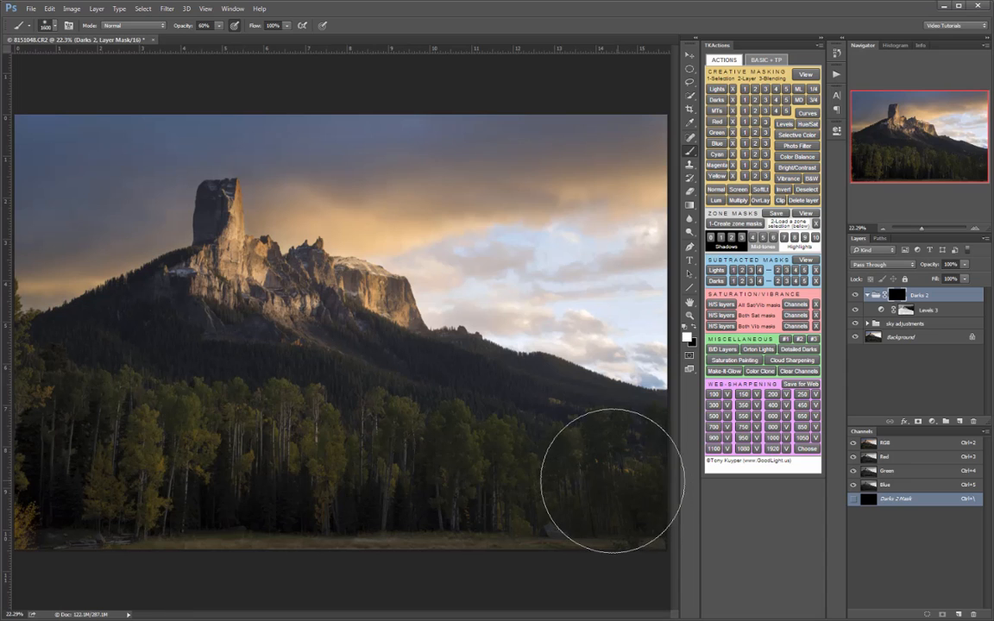
mouse_move(613, 480)
left_mouse_down()
mouse_move(139, 464)
mouse_move(56, 470)
mouse_move(54, 502)
mouse_move(398, 502)
mouse_move(560, 496)
mouse_move(631, 480)
mouse_move(276, 478)
mouse_move(68, 461)
mouse_move(62, 438)
mouse_move(80, 408)
mouse_move(153, 399)
mouse_move(232, 399)
mouse_move(616, 492)
left_mouse_up()
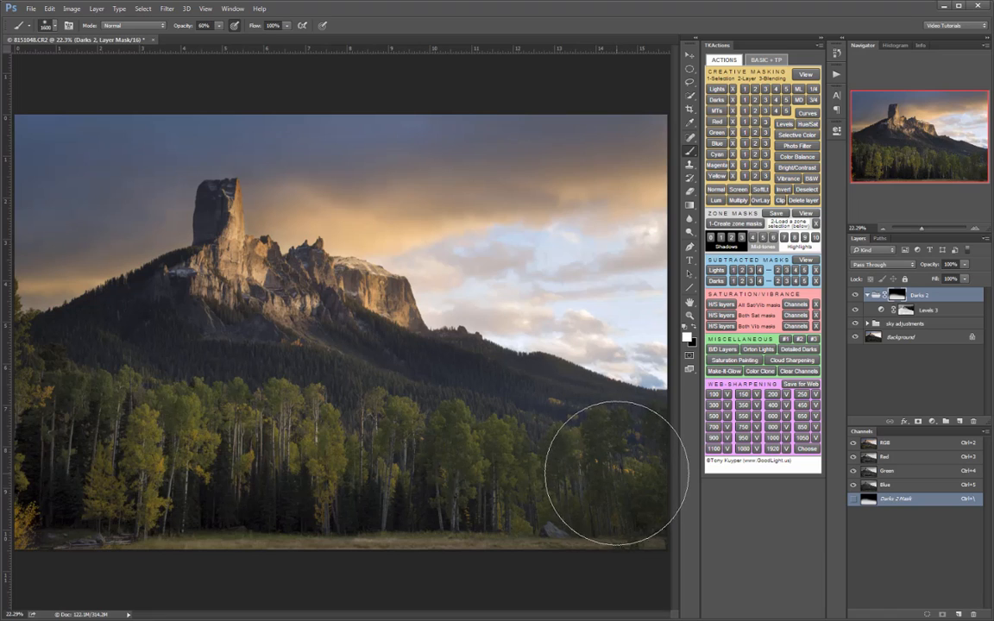
- Paint the dark mountain slopes into the Darks 2 group mask with a 900 px brush at 30% opacity
key("3")
key("bracketleft")
key("bracketleft")
key("bracketleft")
key("bracketleft")
key("bracketleft")
key("bracketleft")
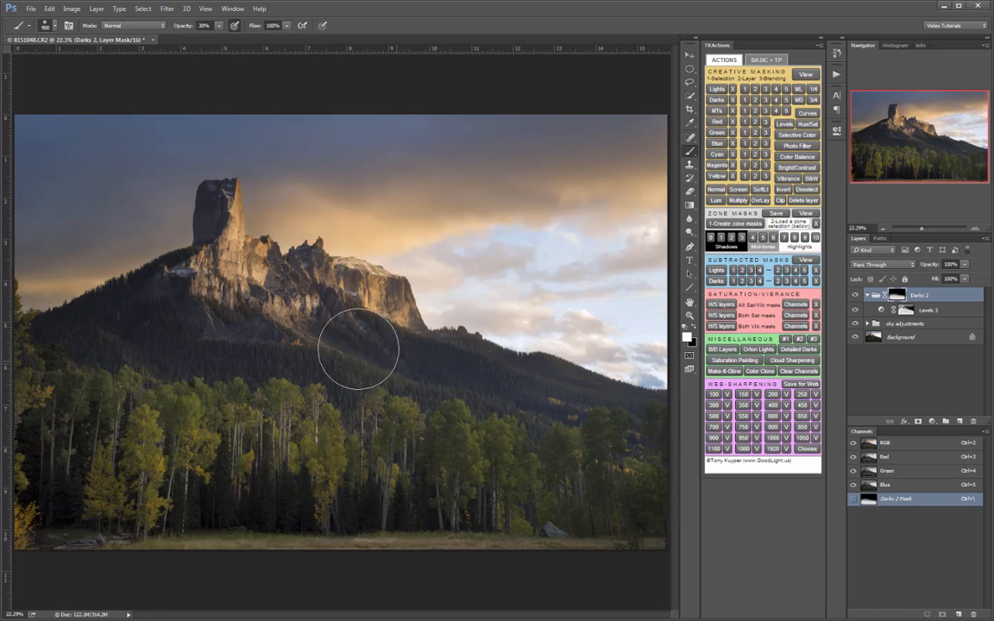
mouse_move(195, 303)
left_mouse_down()
mouse_move(158, 302)
mouse_move(52, 348)
mouse_move(44, 376)
left_mouse_up()
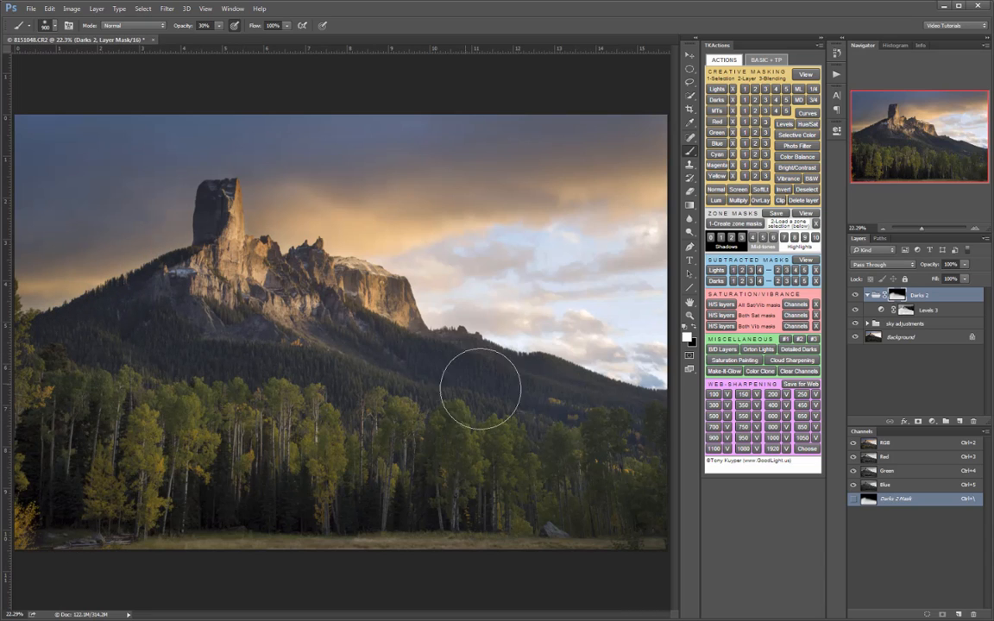
- Examine the Levels 3 luminosity mask on its own and compare the image with and without the Darks 2 group
left_click(906, 311, "alt")
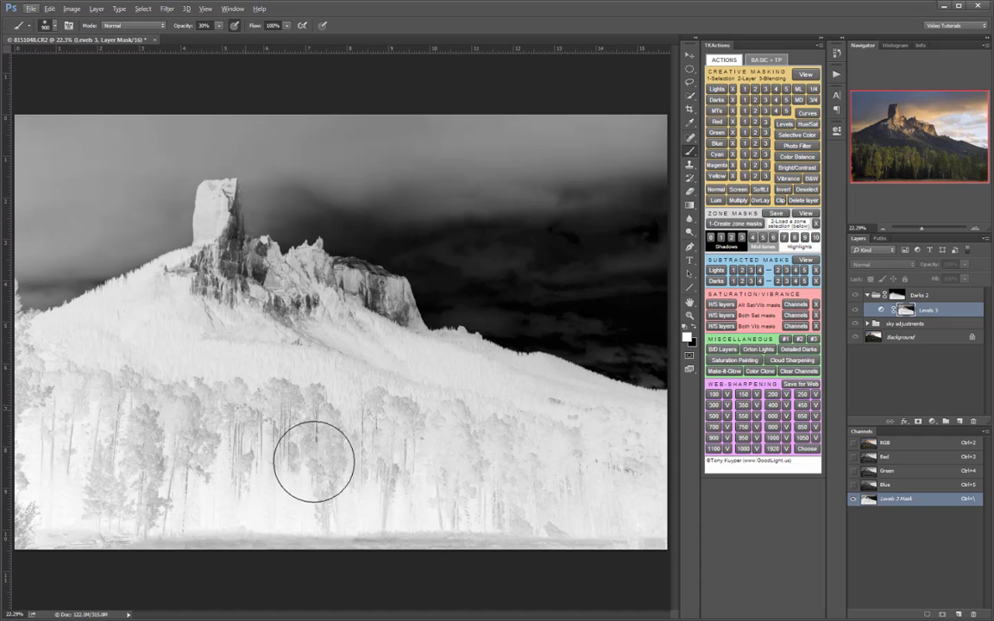
left_click(918, 314, "alt")
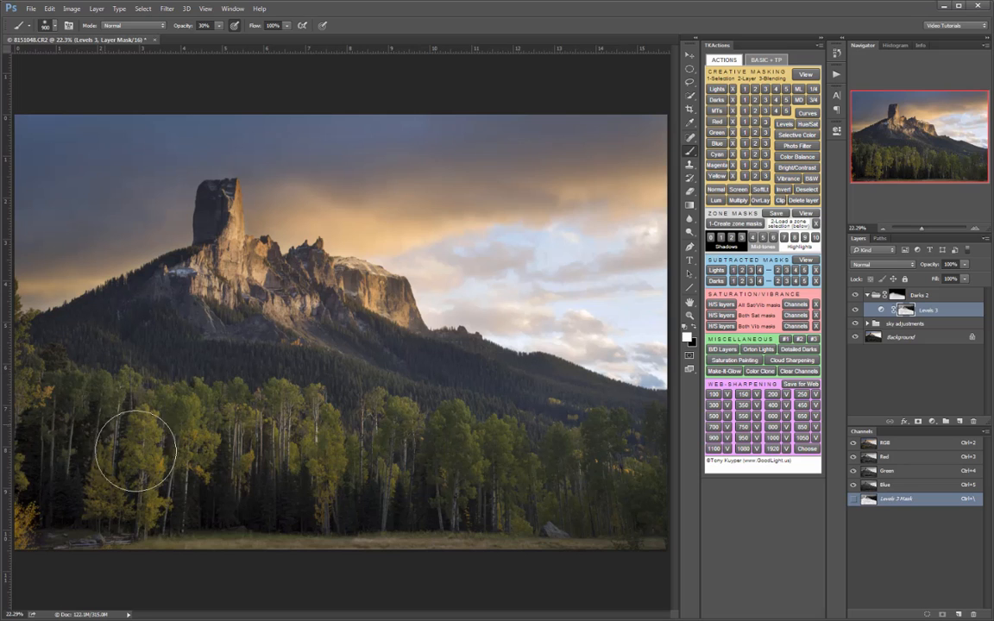
left_click(857, 295)
left_click(857, 295)
left_click(857, 296)
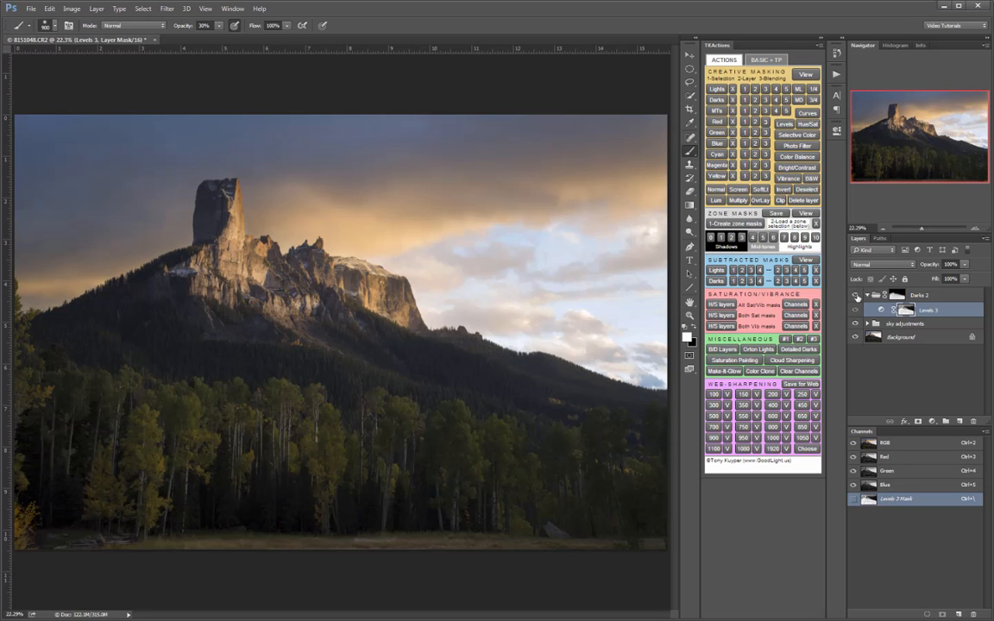
left_click(857, 296)
left_click(857, 296)
left_click(857, 296)
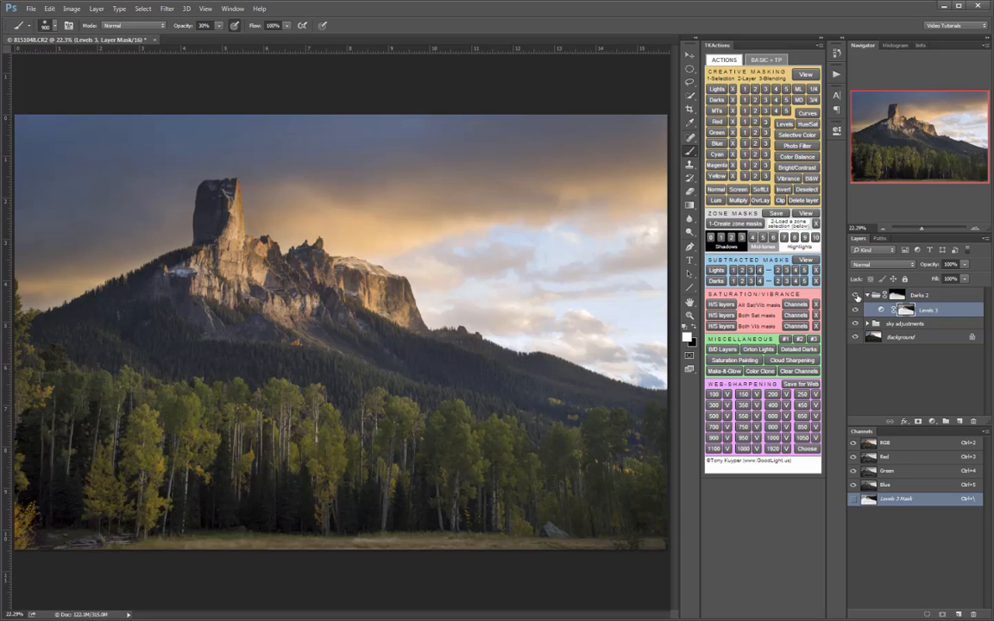
left_click(857, 296)
left_click(857, 296)
- Touch up the Darks 2 group mask in black near the skyline with a 400 px brush at 30% opacity, and compare the group on and off
left_click(897, 296)
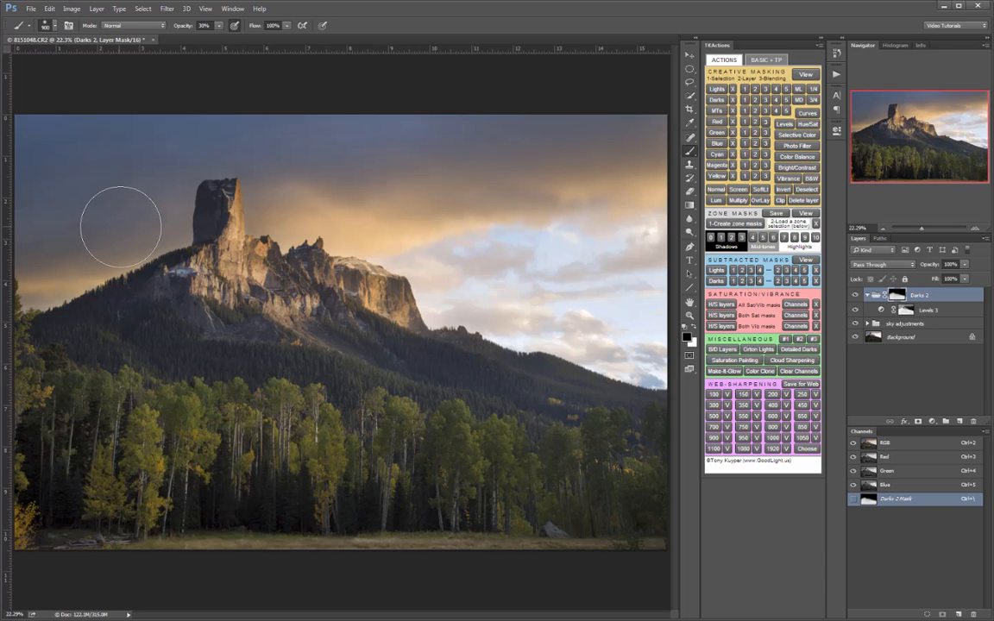
key("bracketleft")
key("bracketleft")
key("bracketleft")
key("bracketleft")
key("bracketleft")
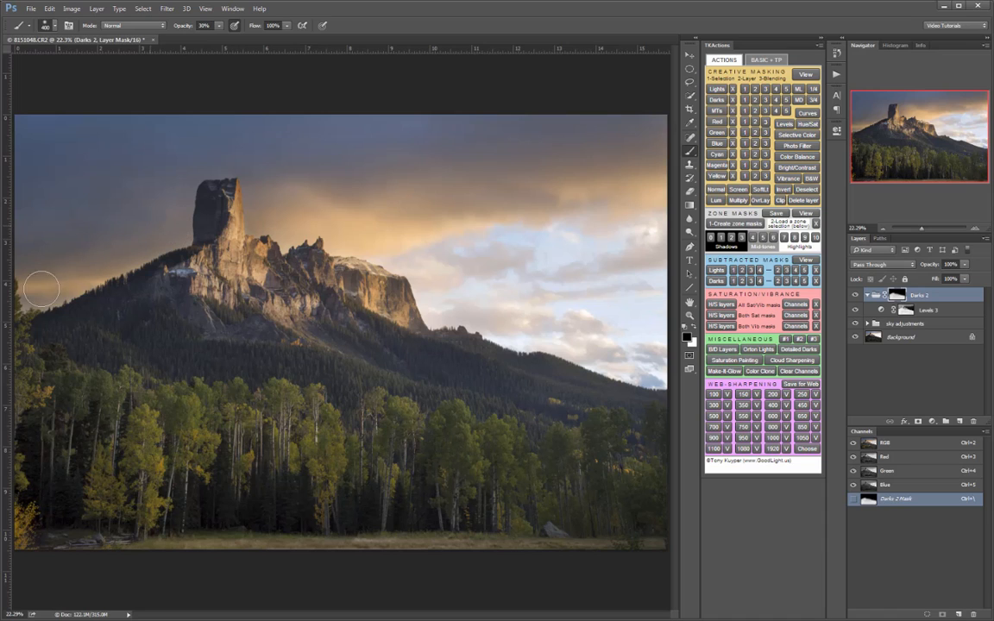
left_click(856, 296)
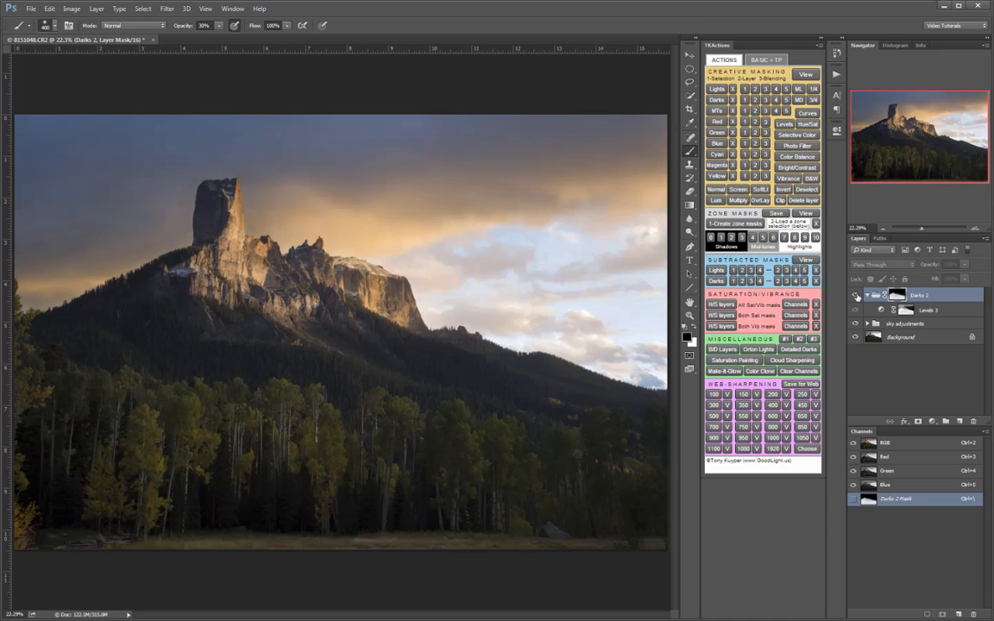
left_click(856, 296)
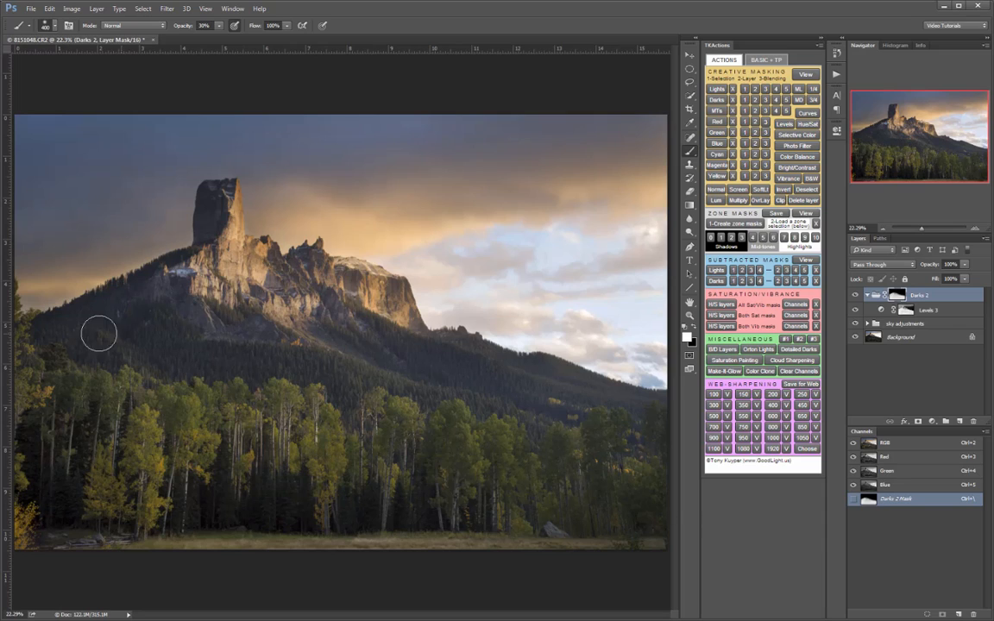
- Collapse the Darks 2 group, load the Darks 1 luminosity selection, and examine its coverage as a red overlay
left_click(869, 295)
left_click(879, 362)
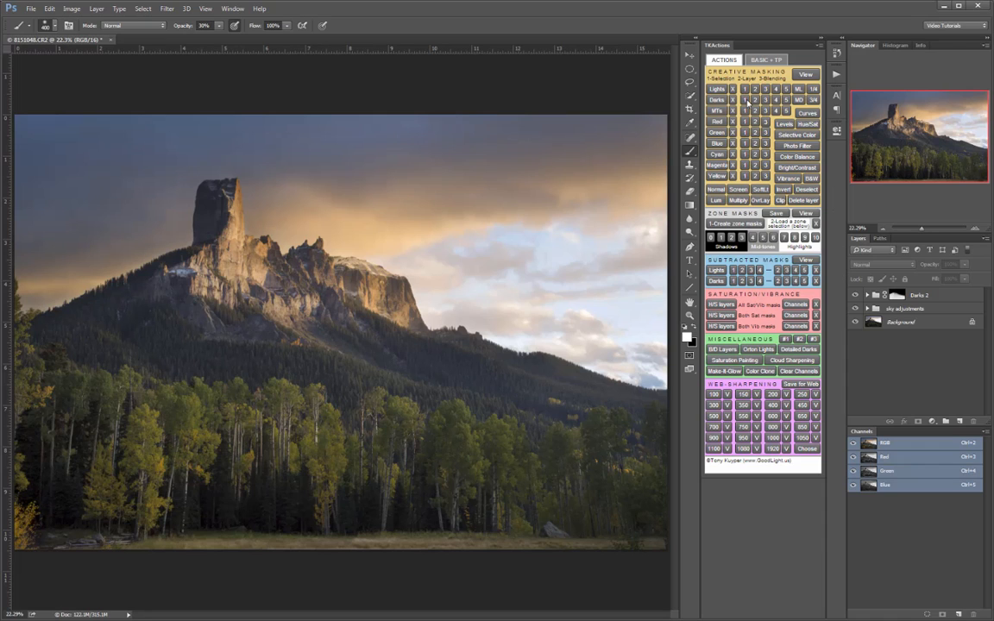
left_click(746, 102)
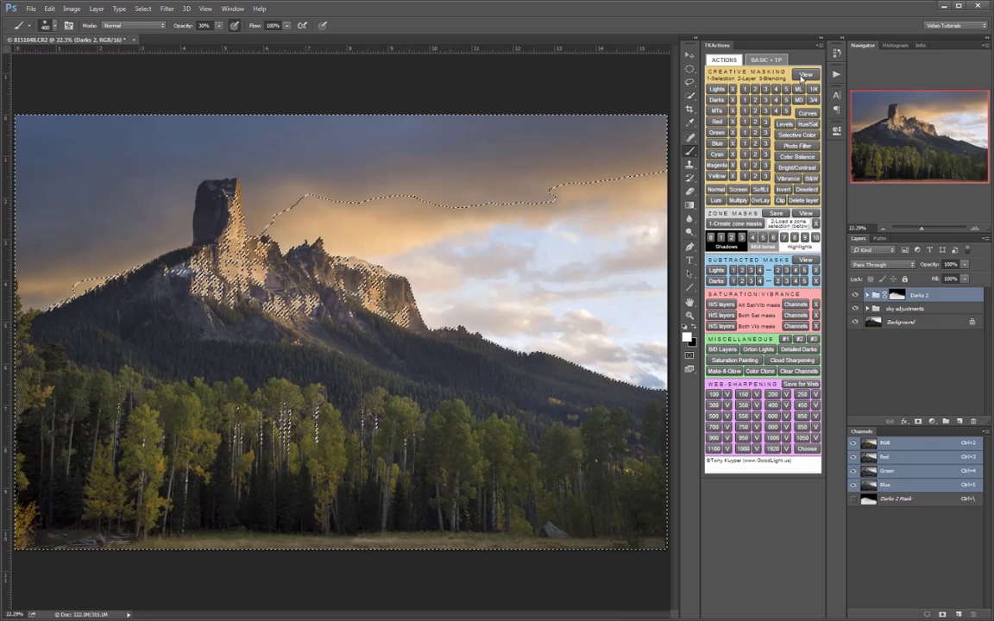
left_click(803, 75)
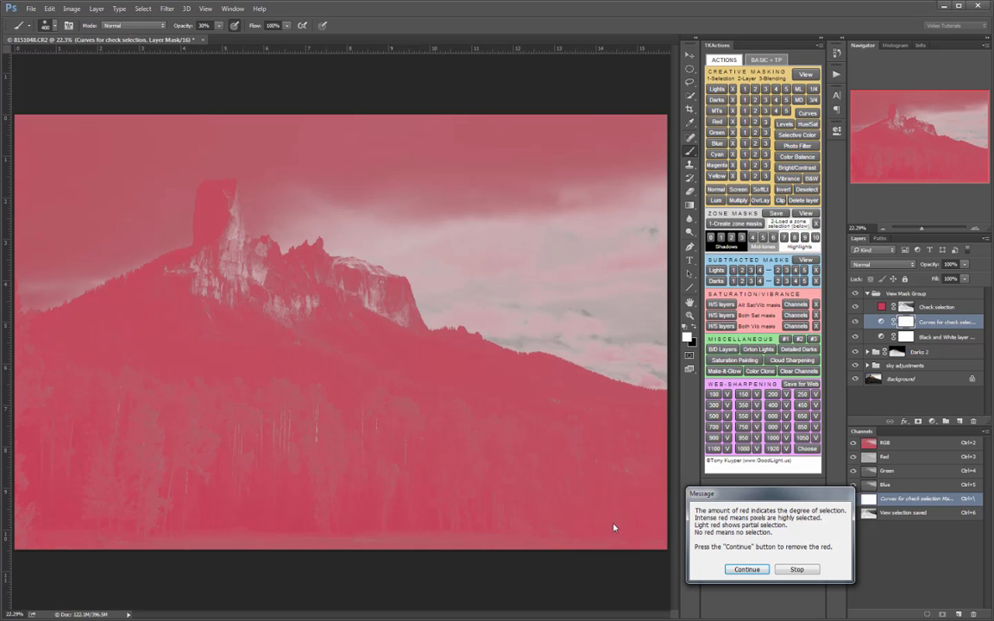
left_click(746, 569)
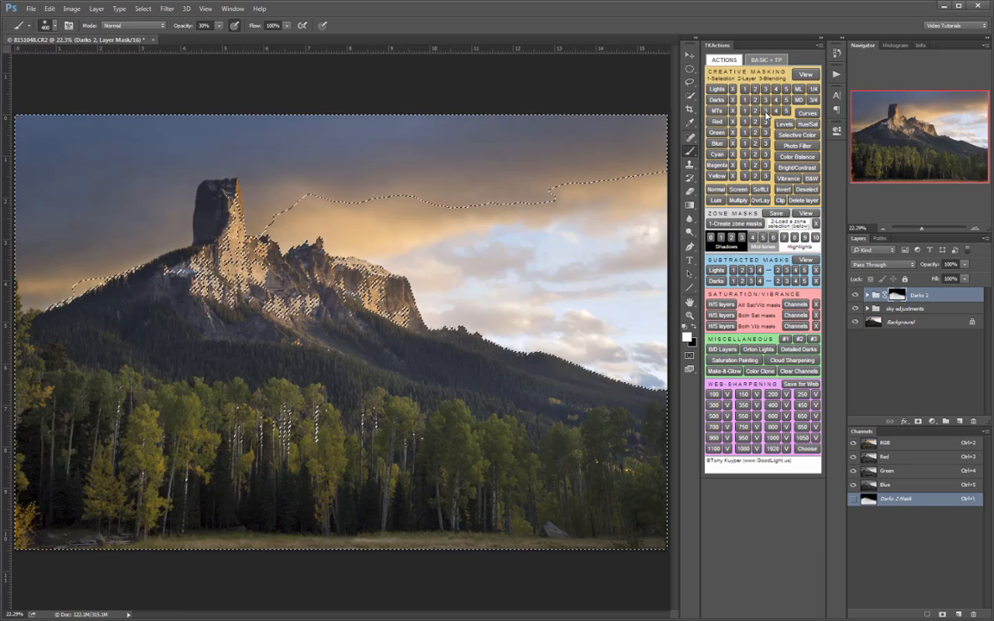
- Load the midtones (MTs) 3 selection and examine its coverage as a red overlay
left_click(766, 113)
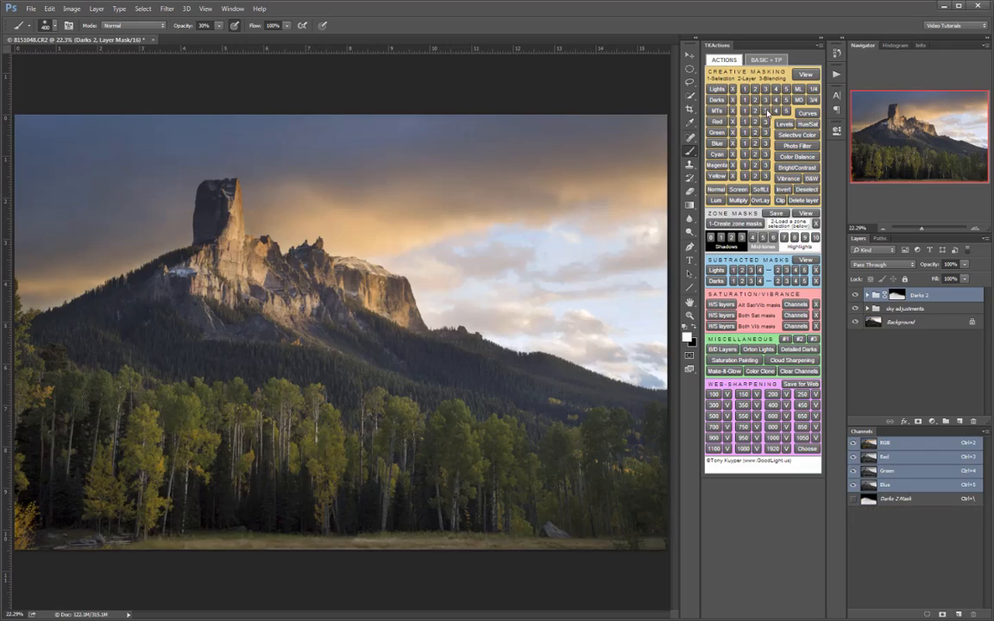
left_click(806, 75)
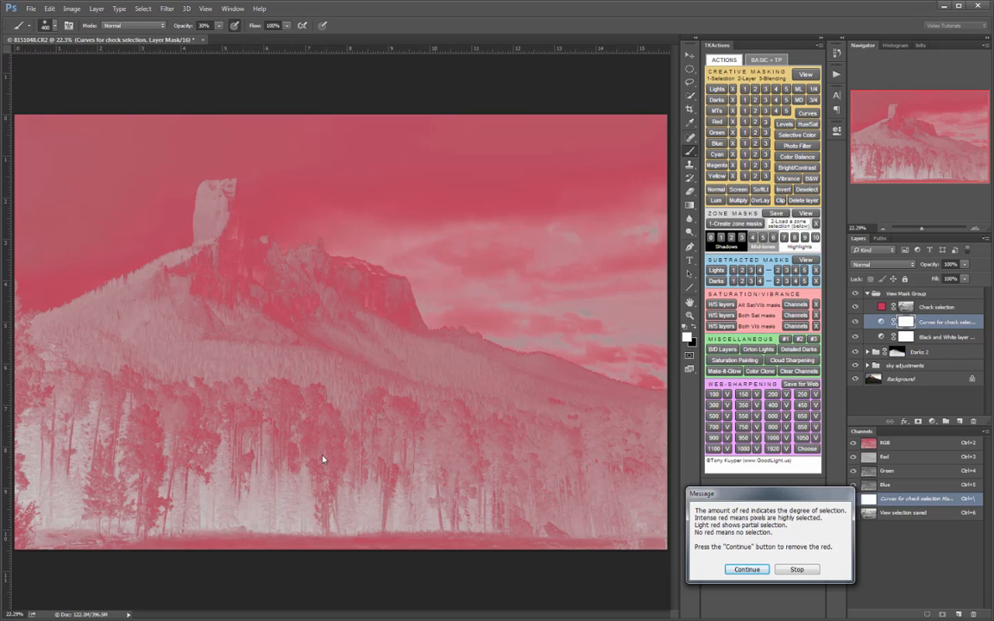
left_click(763, 570)
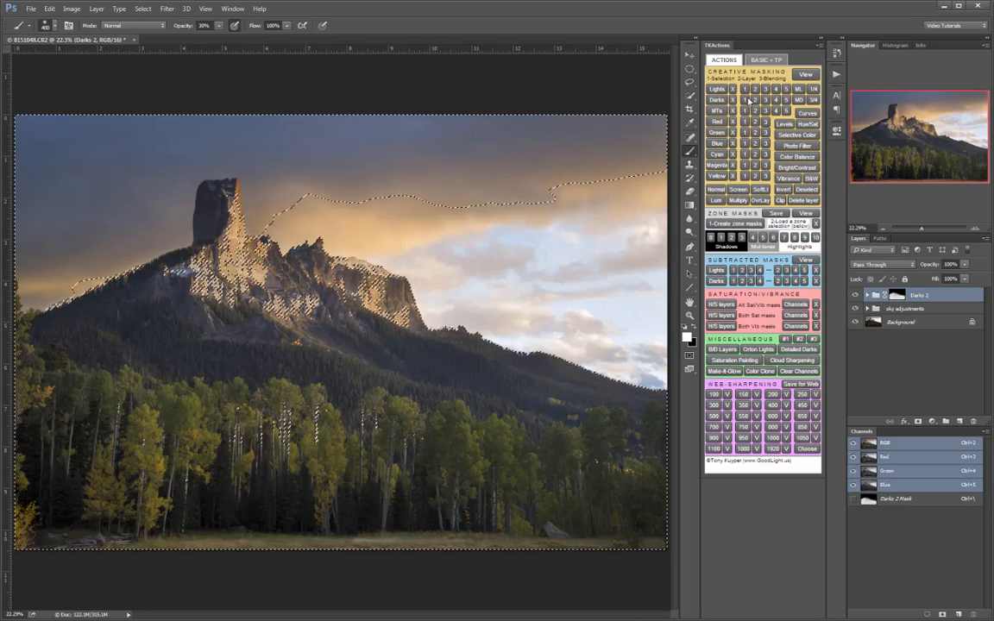
- Create a Levels adjustment masked by the Darks 1 selection, with the white input at 160 and the midtone at 0.67
left_click(786, 125)
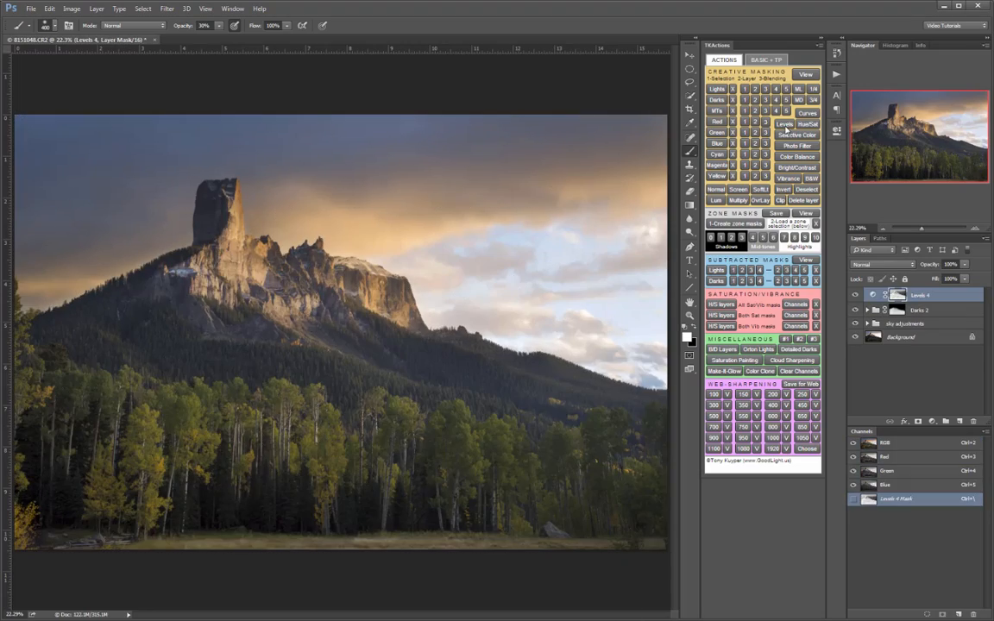
left_click(872, 298)
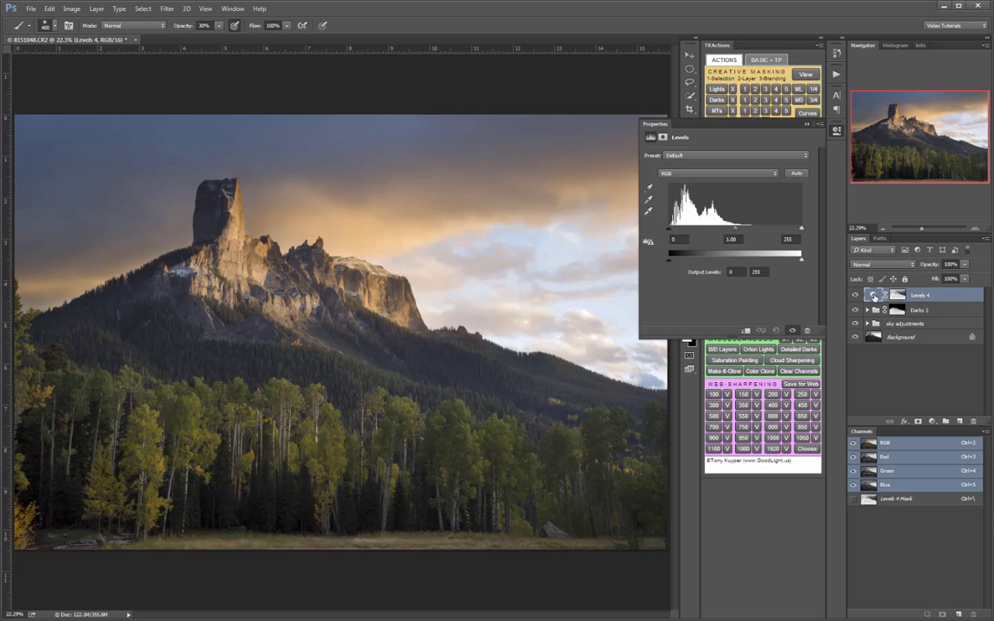
left_click_drag(801, 231, 723, 233)
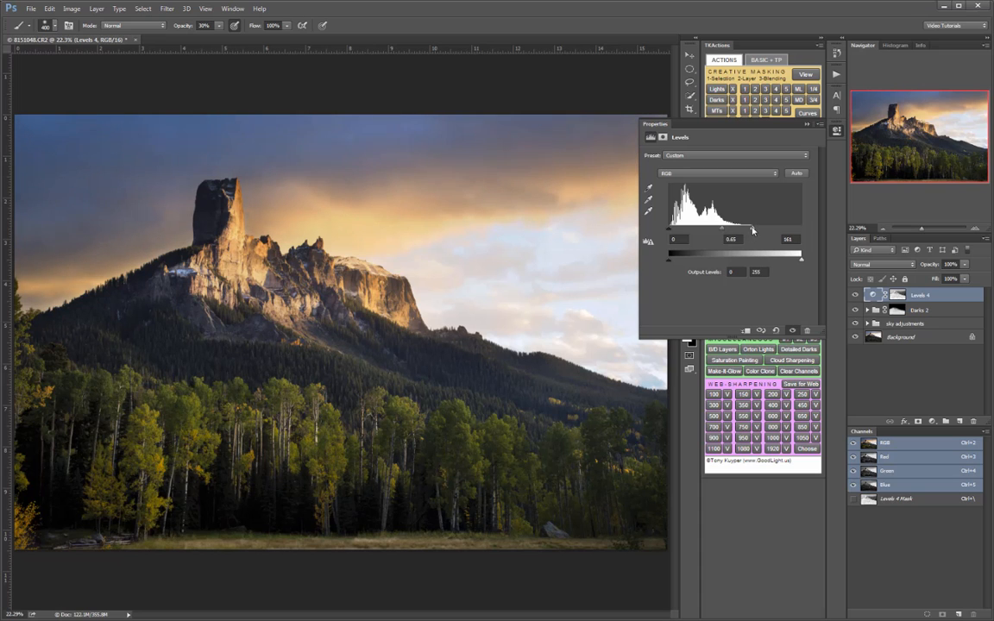
left_click_drag(725, 231, 723, 232)
- Compare the image with and without the Levels 4 adjustment and close its settings
left_click(857, 296)
left_click(857, 296)
left_click(856, 296)
left_click(856, 296)
left_click(856, 296)
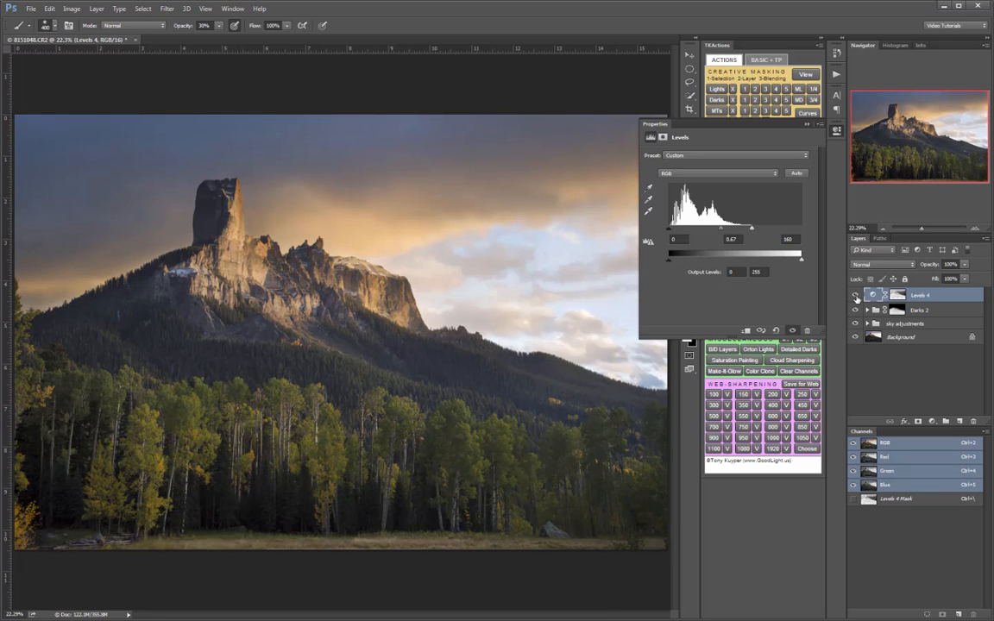
left_click(856, 296)
left_click(856, 296)
left_click(856, 296)
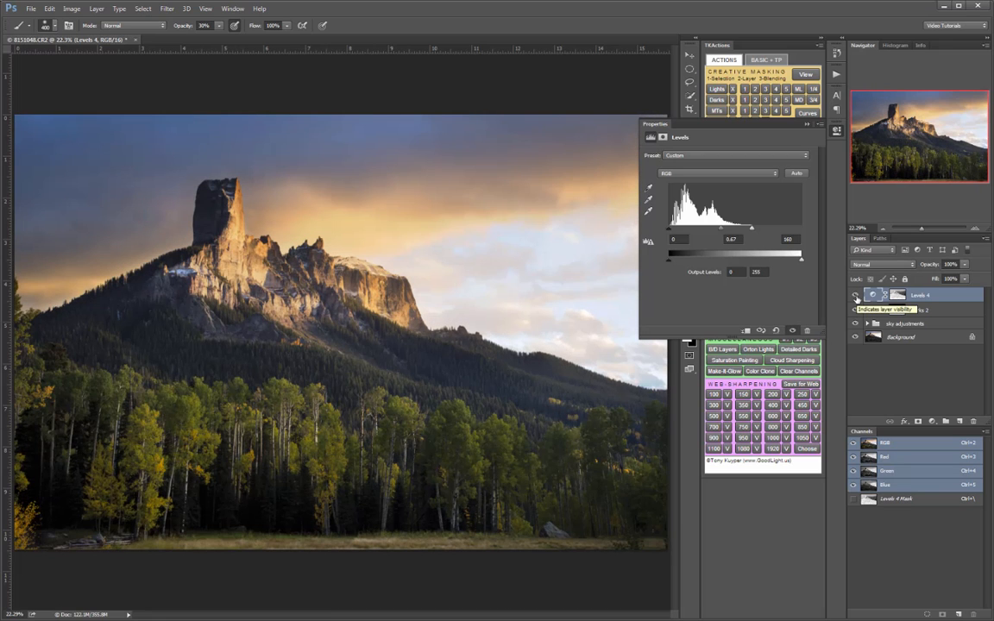
left_click(840, 130)
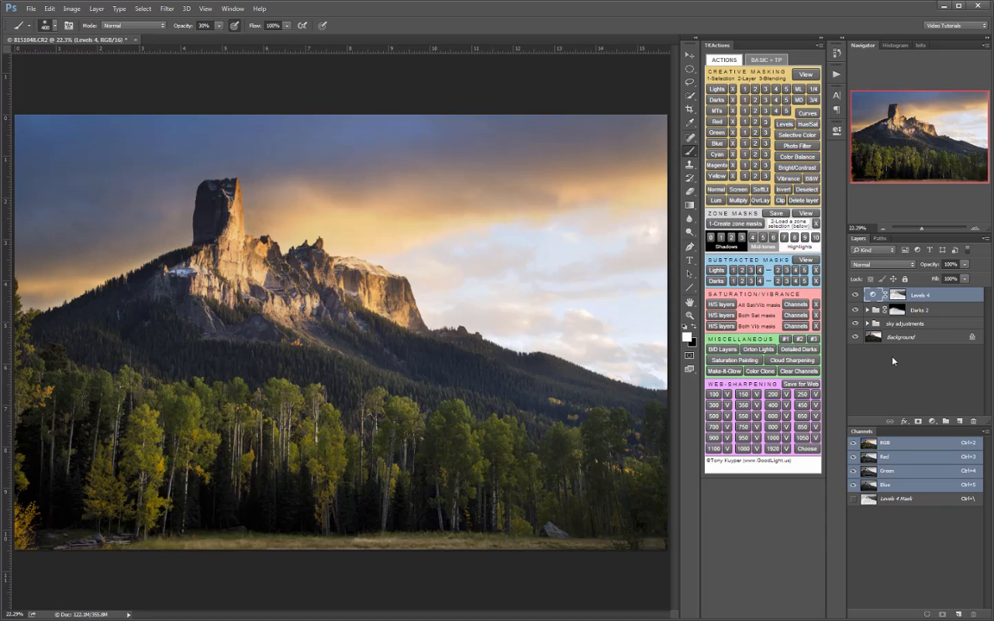
- Put the Levels 4 adjustment in a group named Darks 1 and give the group a black mask
left_click(946, 422)
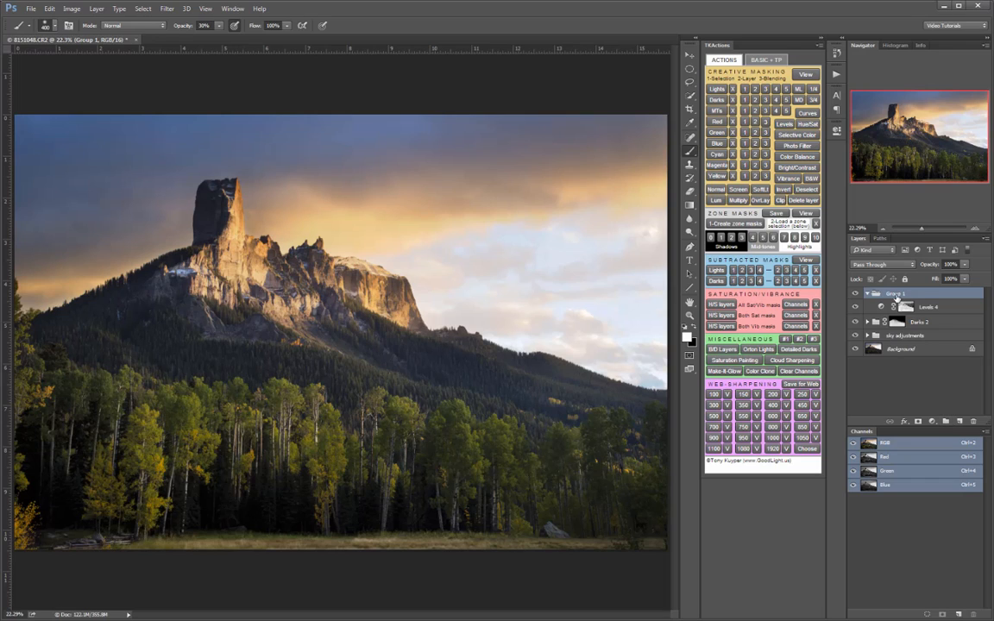
double_click(896, 294)
type("Darks")
key("Return")
left_click(918, 423)
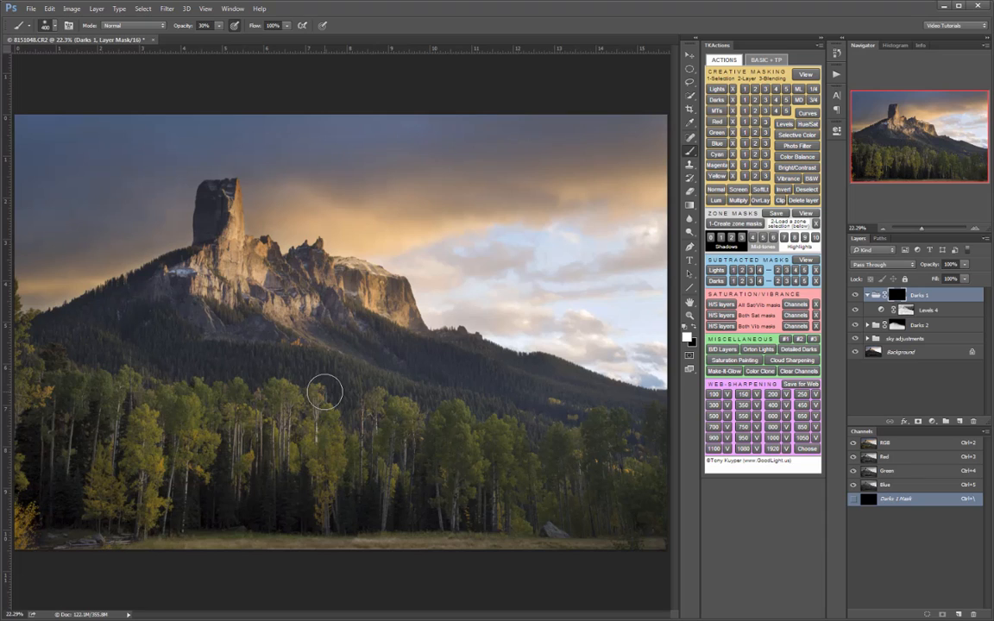
- Paint white on the Darks 1 mask over the dark forested slope below the peak, using a 1100 px brush at 40% opacity
key("bracketright")
key("bracketright")
key("bracketright")
key("bracketright")
key("bracketright")
key("bracketright")
key("bracketright")
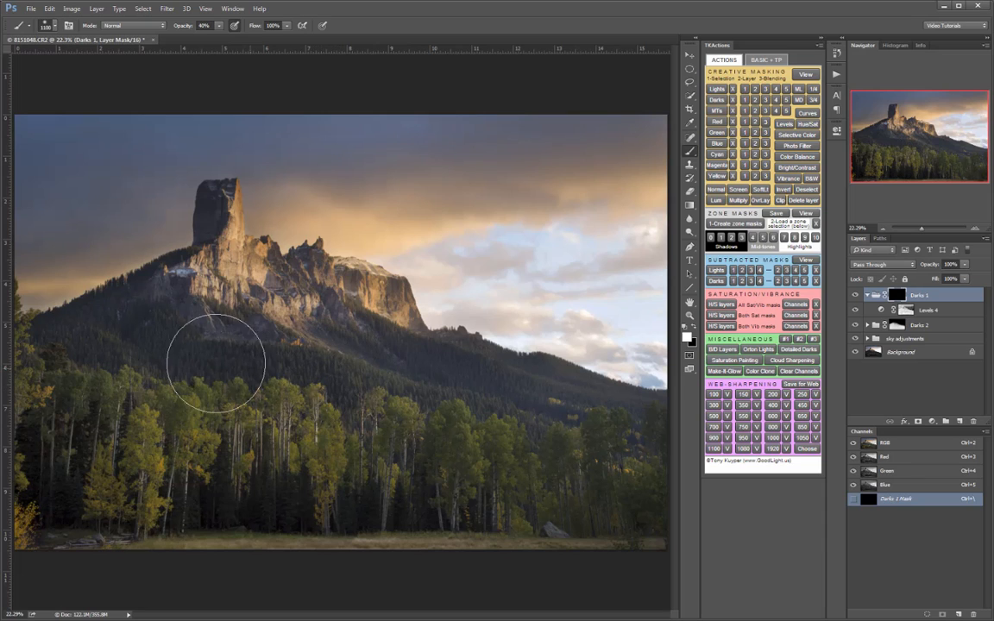
mouse_move(129, 337)
left_mouse_down()
mouse_move(58, 356)
mouse_move(206, 373)
mouse_move(196, 403)
left_mouse_up()
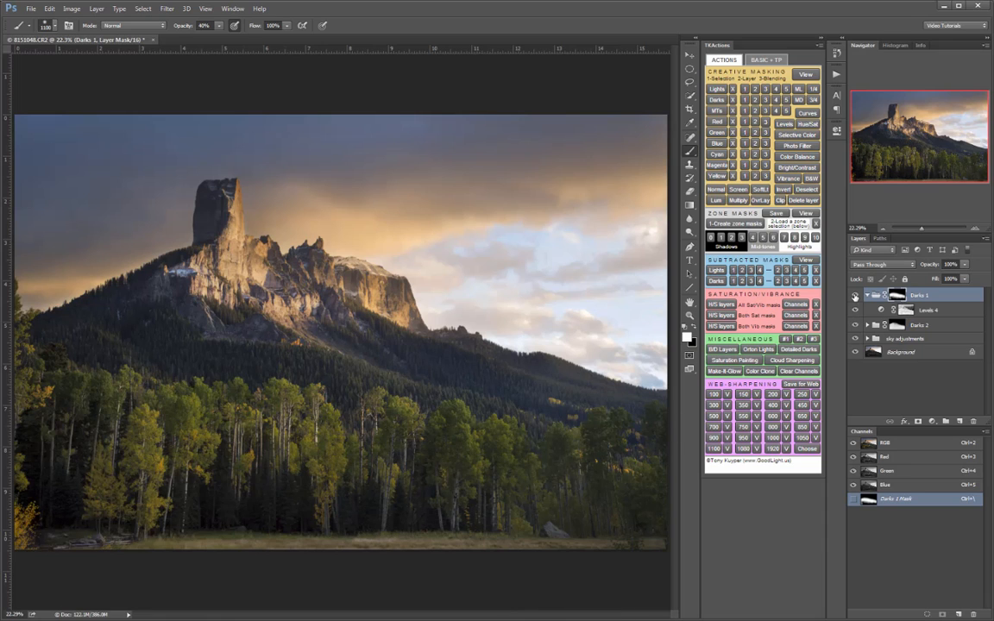
- Compare the image with and without the Darks 1 group, and collapse the group
left_click(854, 296)
left_click(855, 296)
left_click(854, 296)
left_click(854, 296)
left_click(855, 296)
left_click(854, 296)
left_click(866, 295)
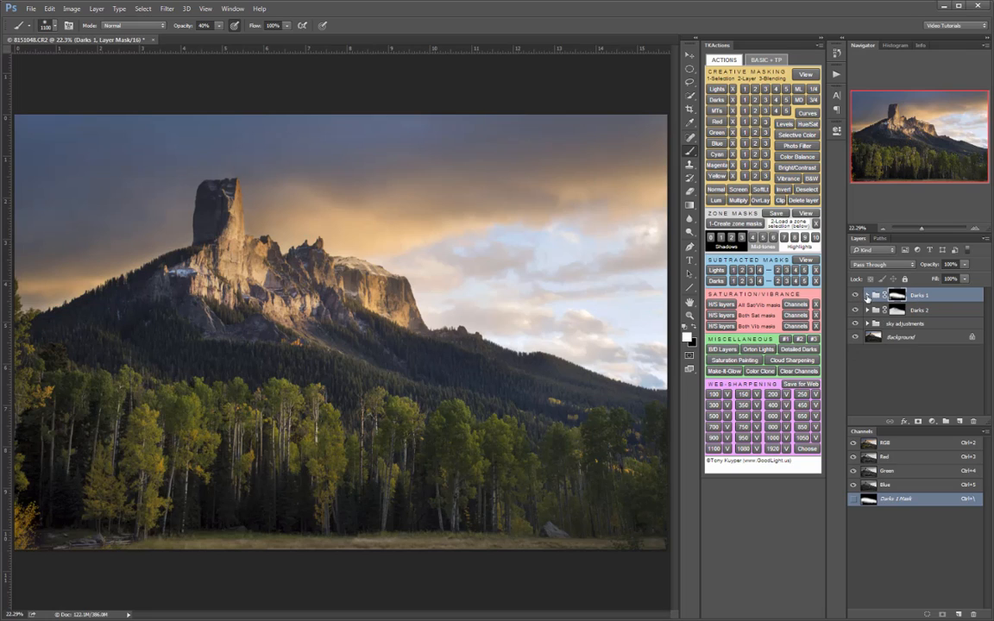
- Create a Levels adjustment masked by the midtones (MTs) 3 selection and inspect its mask in grayscale
left_click(766, 113)
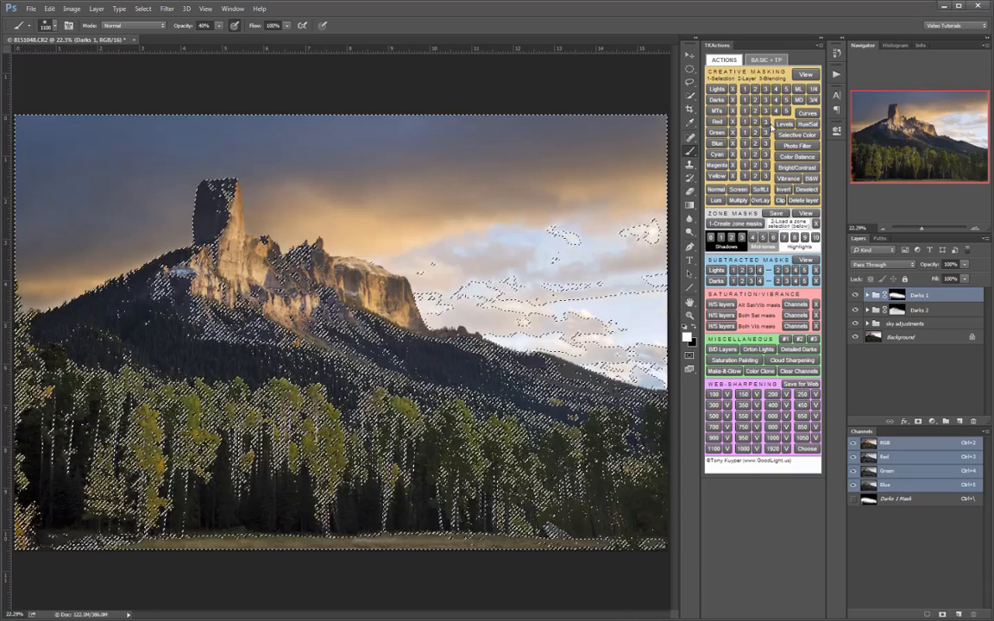
left_click(784, 126)
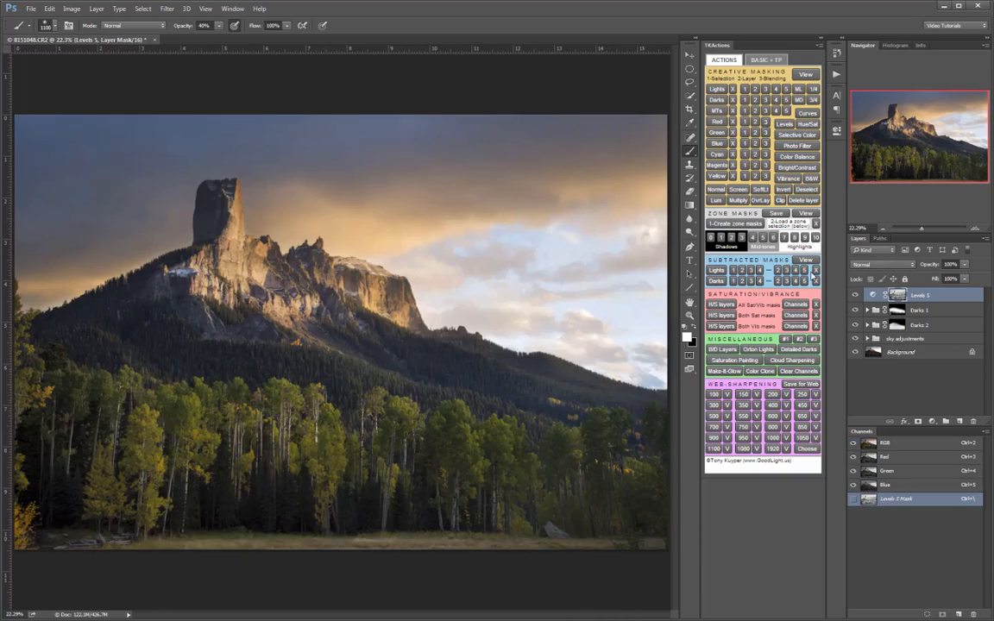
double_click(873, 296)
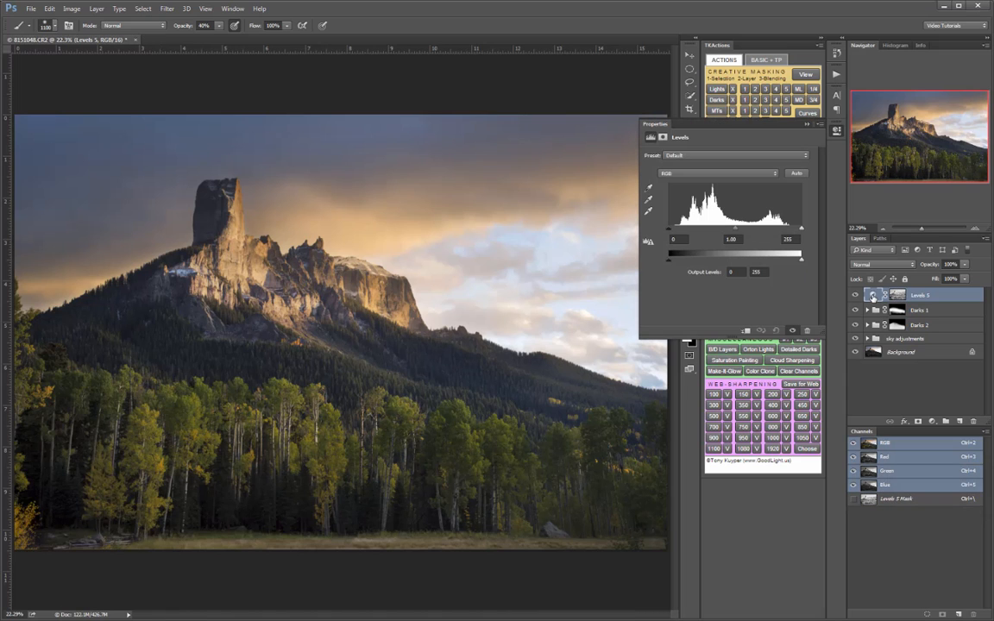
left_click(897, 295, "alt")
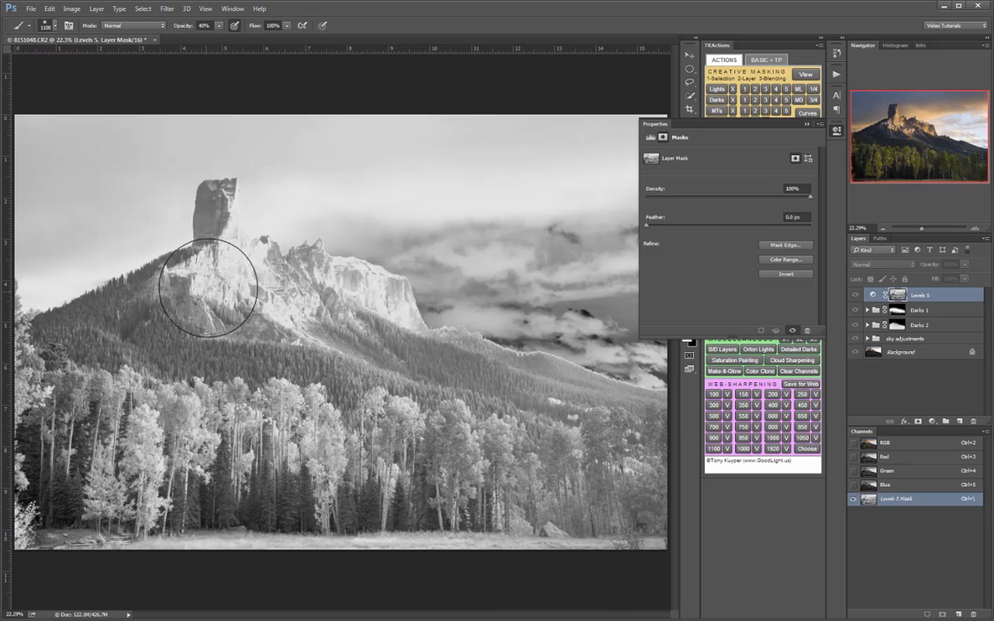
left_click(841, 133)
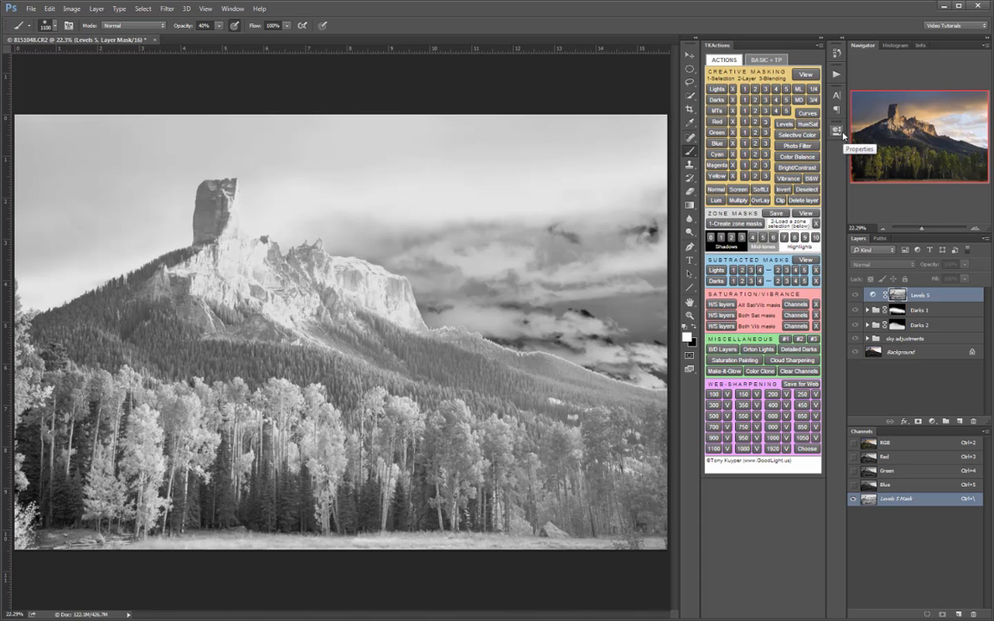
left_click(871, 296)
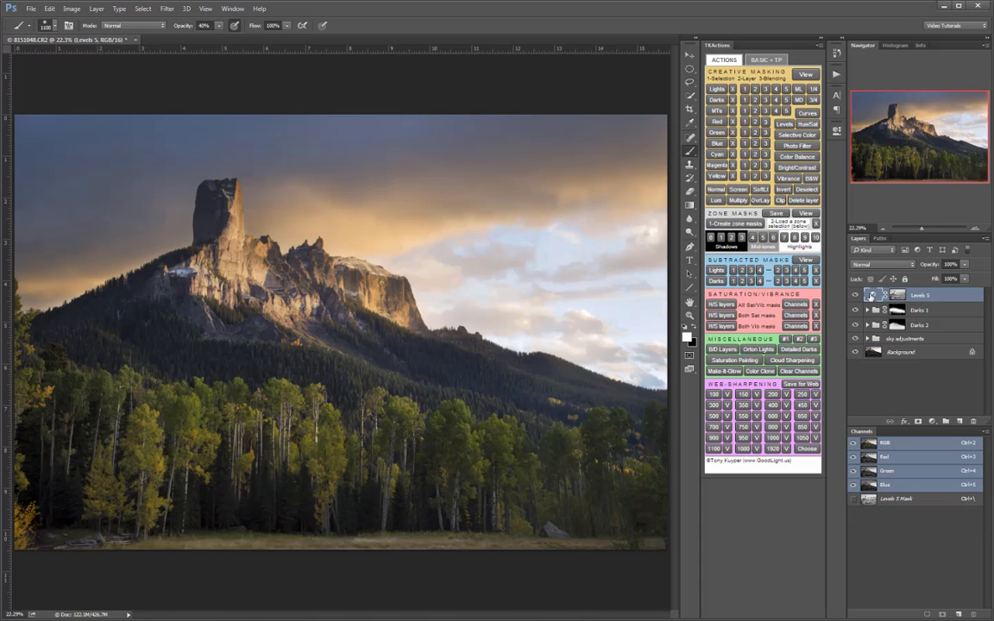
- Set the Levels 5 input values to 6 for black, 0.94 for the midtone and 231 for white
left_click(871, 295)
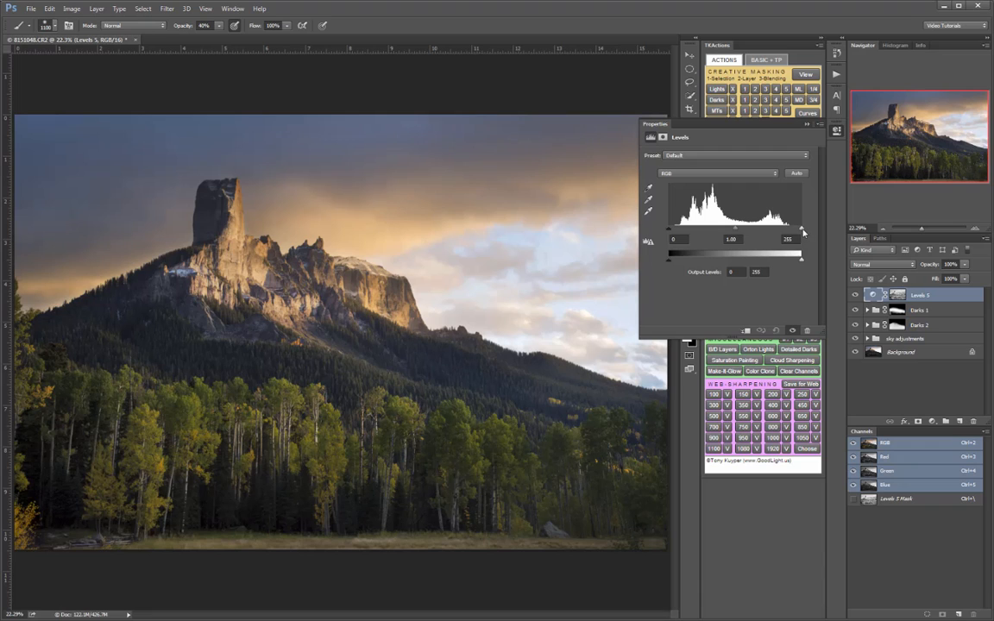
left_click_drag(800, 229, 796, 228)
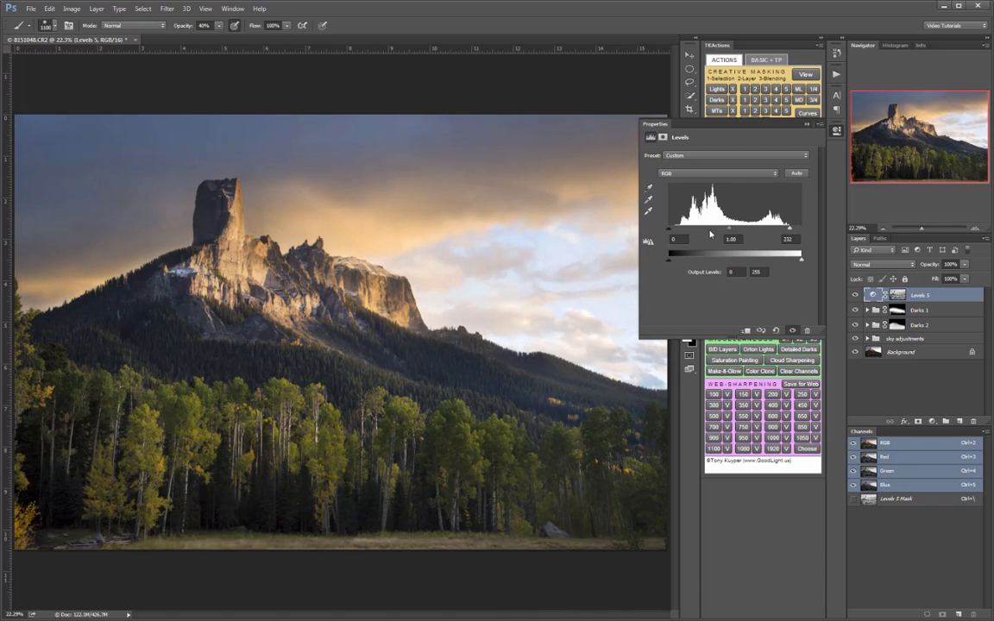
left_click_drag(729, 231, 732, 231)
left_click_drag(789, 230, 787, 230)
left_click_drag(670, 230, 675, 230)
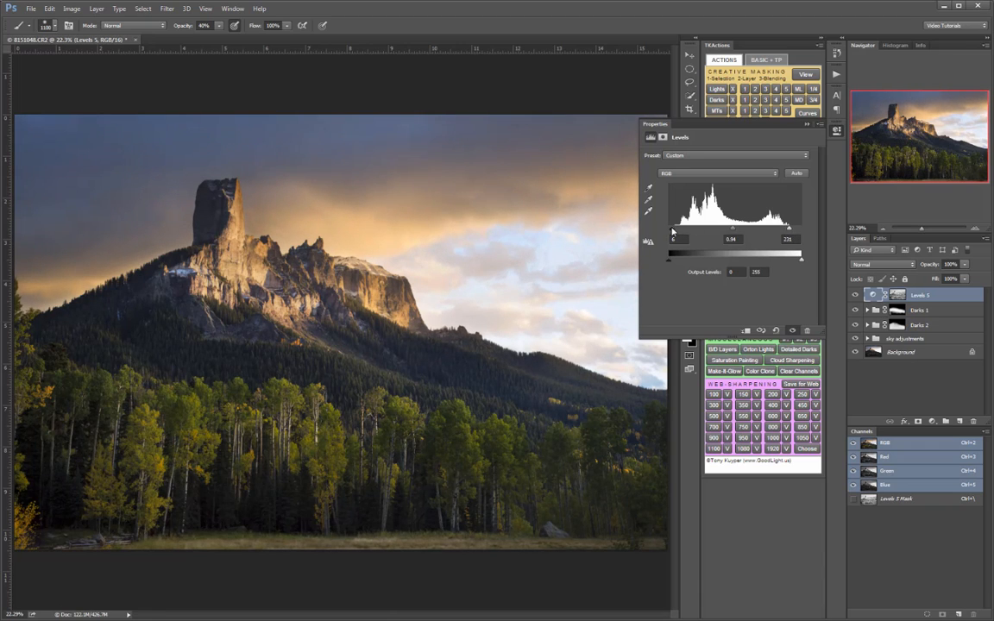
- Close the Levels 5 settings and compare the image with and without the adjustment
left_click(835, 131)
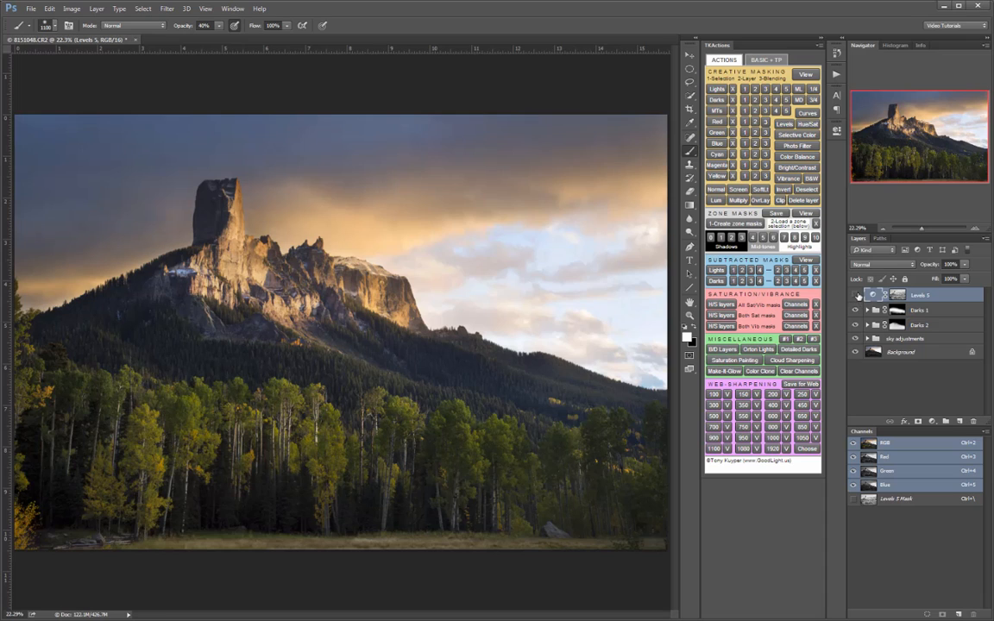
left_click(857, 295)
left_click(858, 296)
left_click(857, 296)
left_click(857, 296)
left_click(857, 295)
left_click(857, 296)
left_click(857, 295)
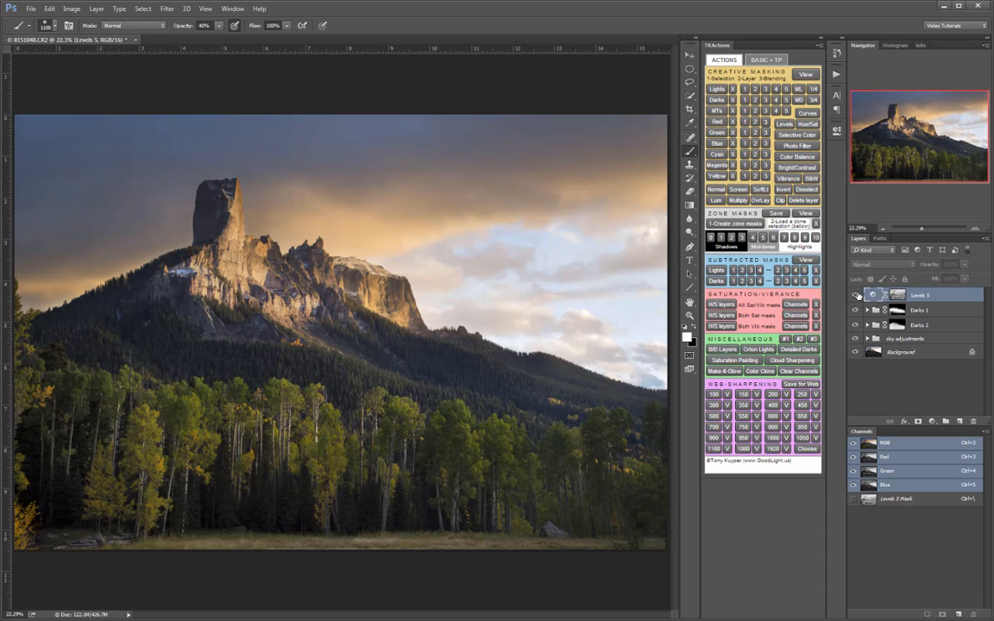
left_click(857, 295)
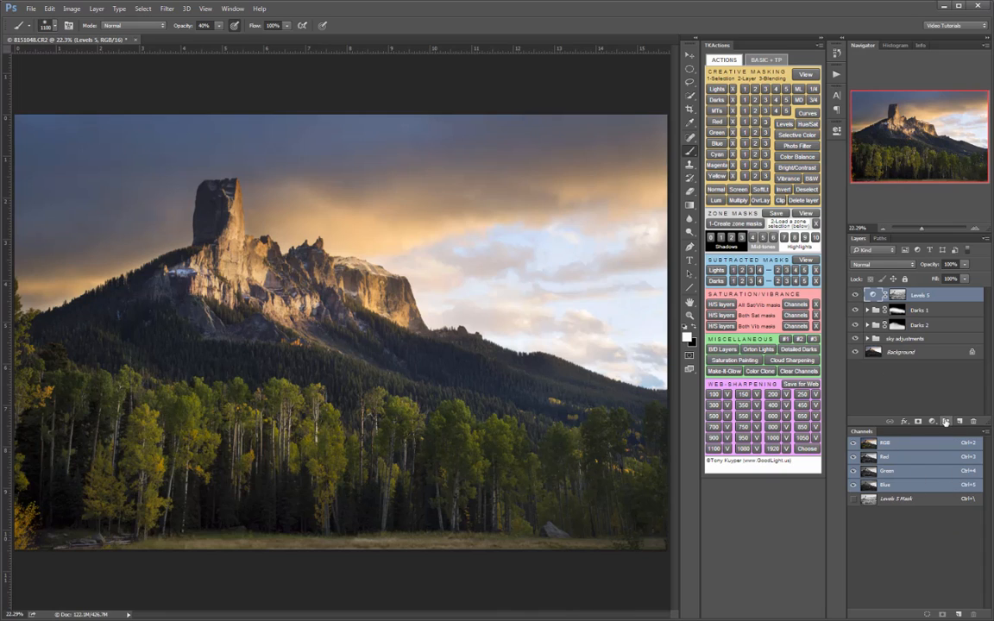
- Put the Levels 5 adjustment in a group named MT 3 and give the group a black mask
left_click(946, 422, "shift")
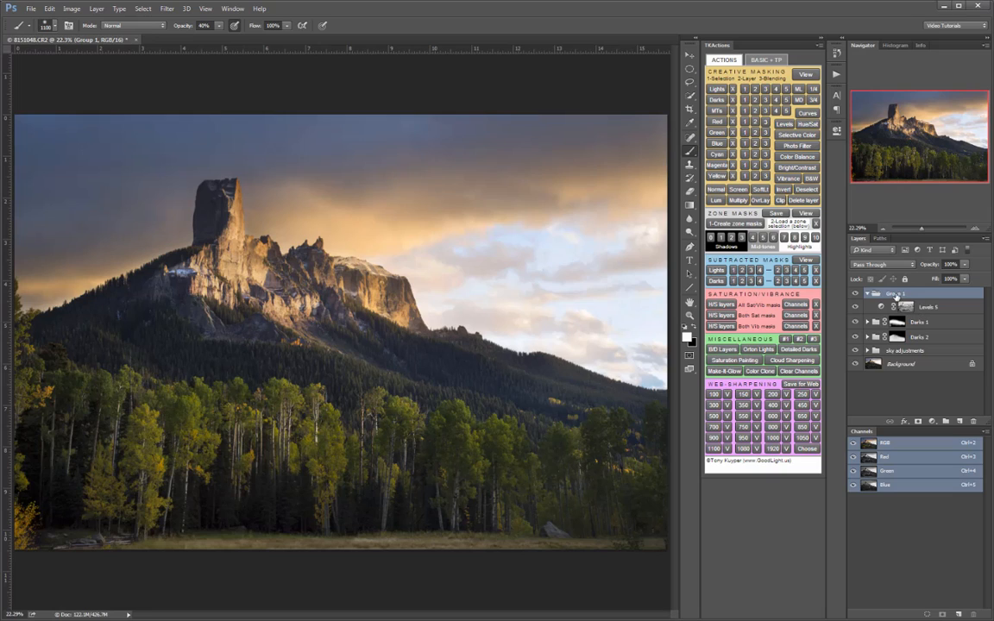
double_click(897, 294)
type("MT 3")
key("Return")
left_click(918, 423)
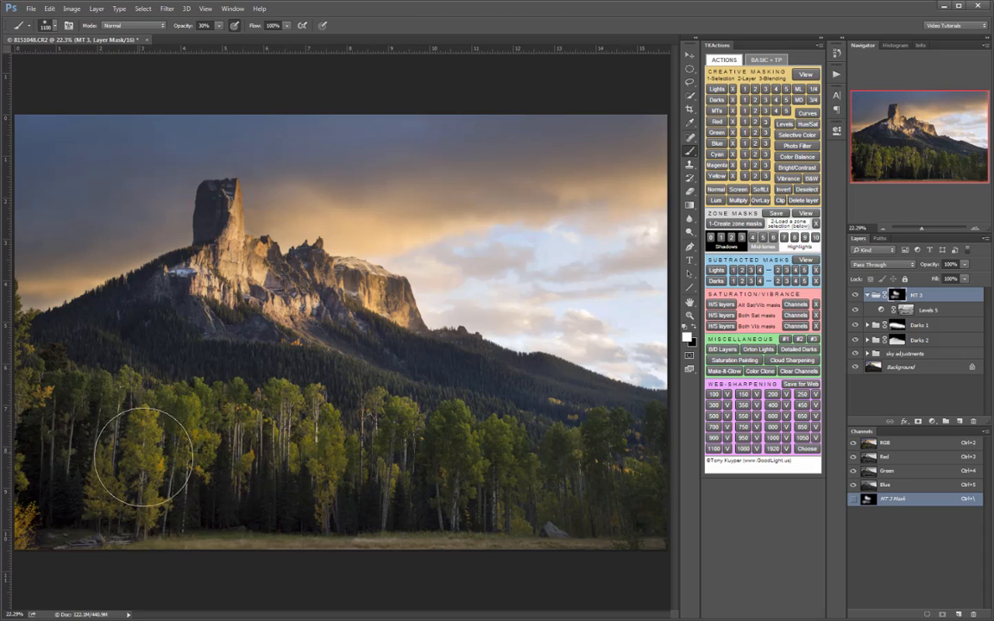
- Compare the image with and without the MT 3 group, and collapse the group
left_click(854, 296)
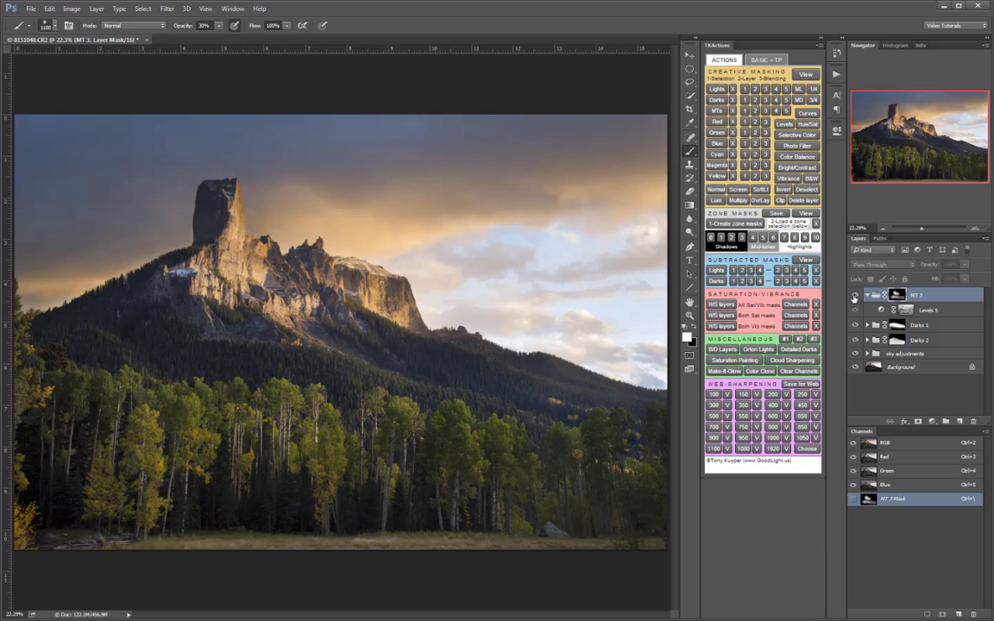
left_click(855, 296)
left_click(855, 296)
left_click(854, 296)
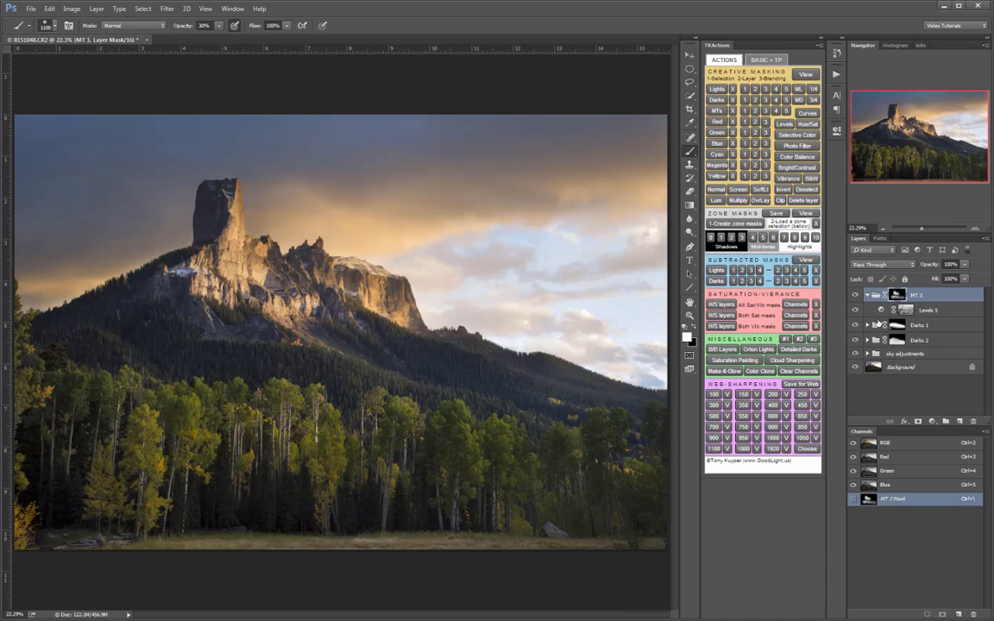
left_click(867, 296)
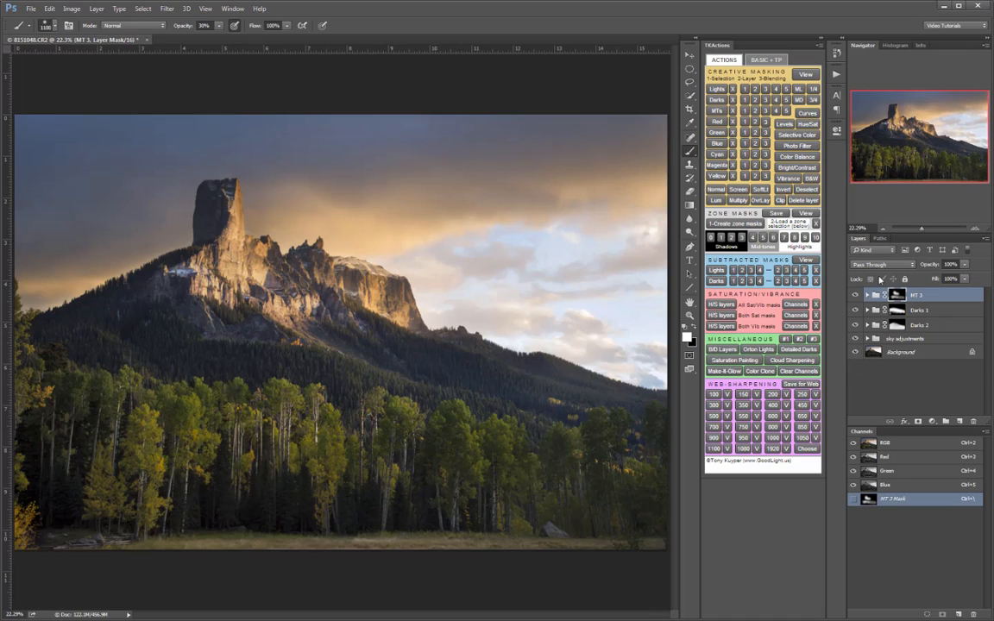
- Load the midtones (MTs) 4 selection and examine its coverage as a red overlay
left_click(776, 110)
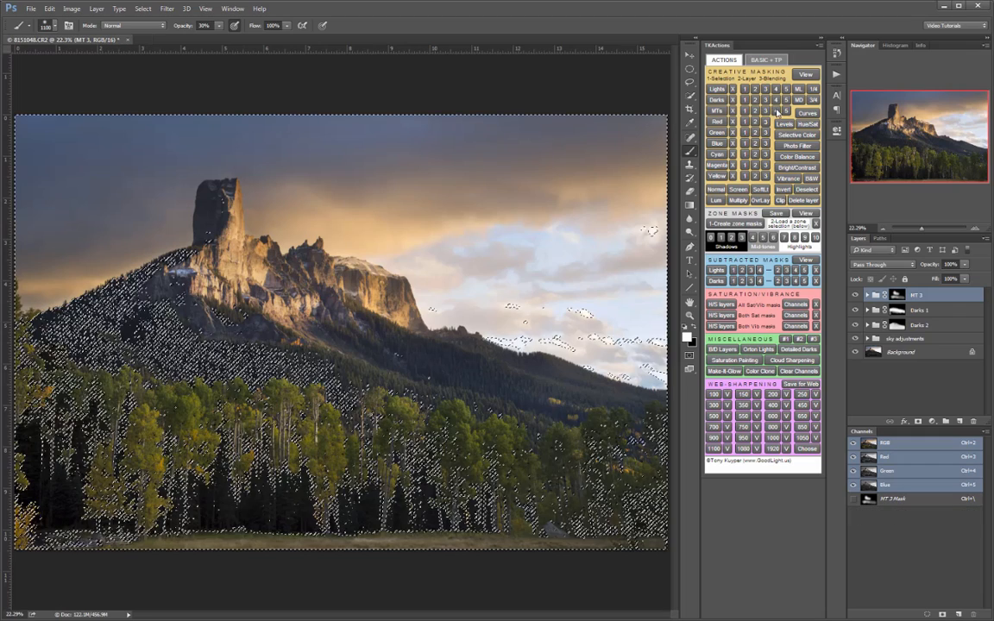
left_click(806, 75)
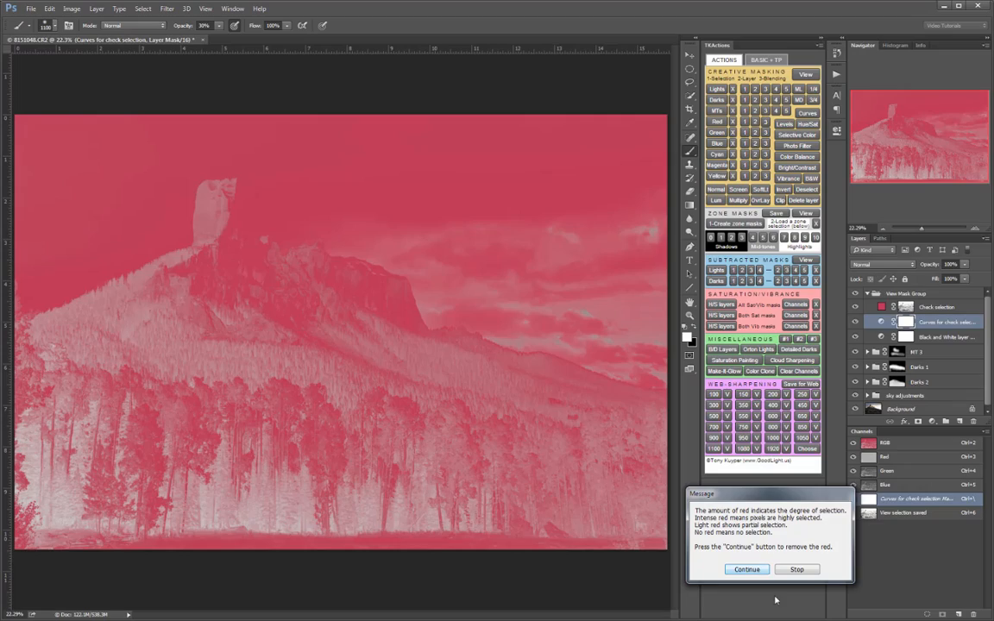
left_click(763, 570)
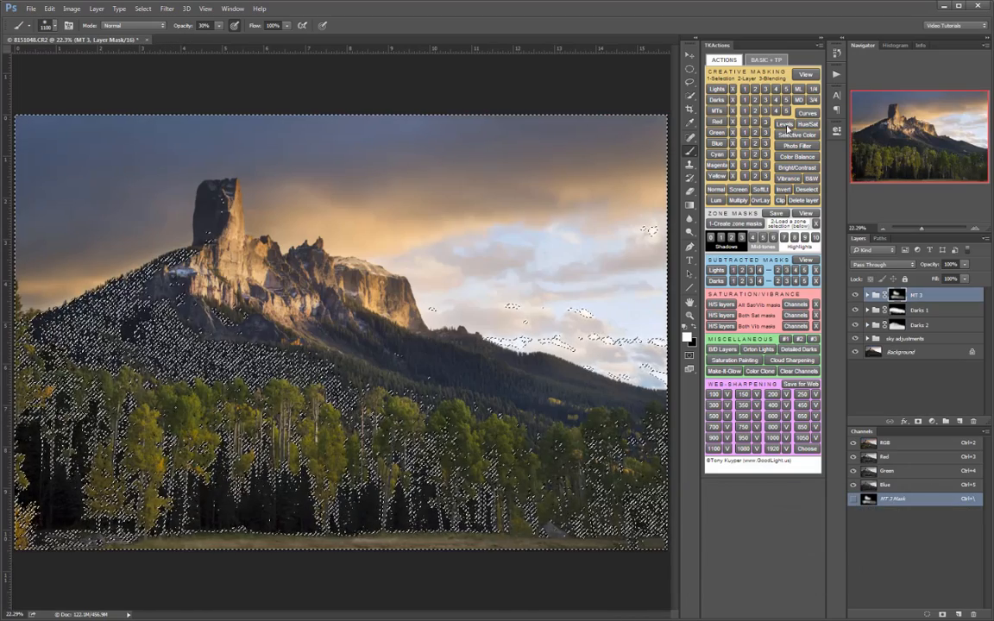
- Create a Levels adjustment from the loaded MTs 4 selection, inspect its mask, and set the white input to 134 and midtone to 1.00
left_click(785, 126)
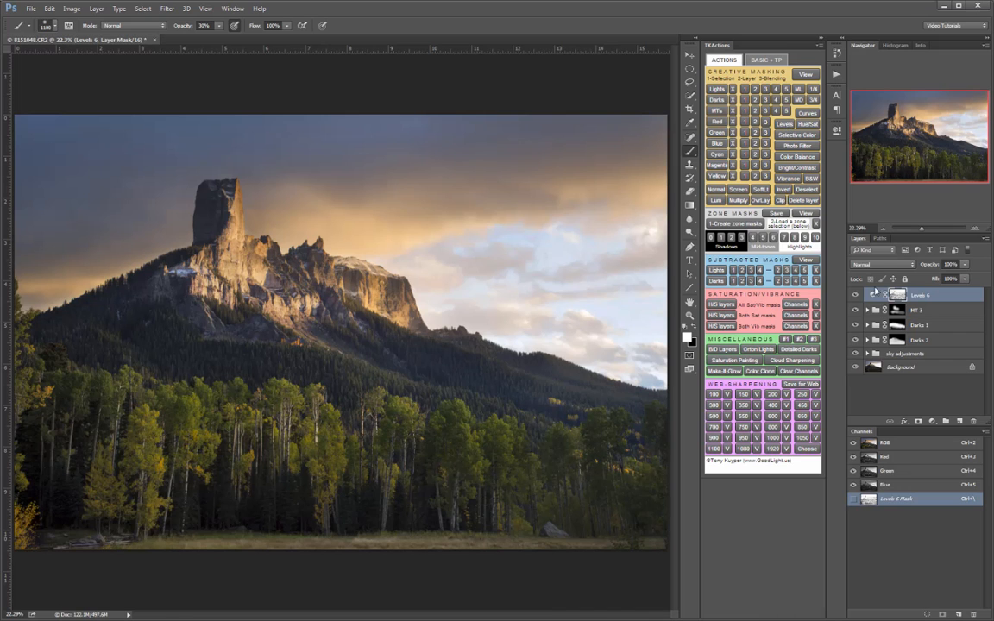
left_click(896, 296, "alt")
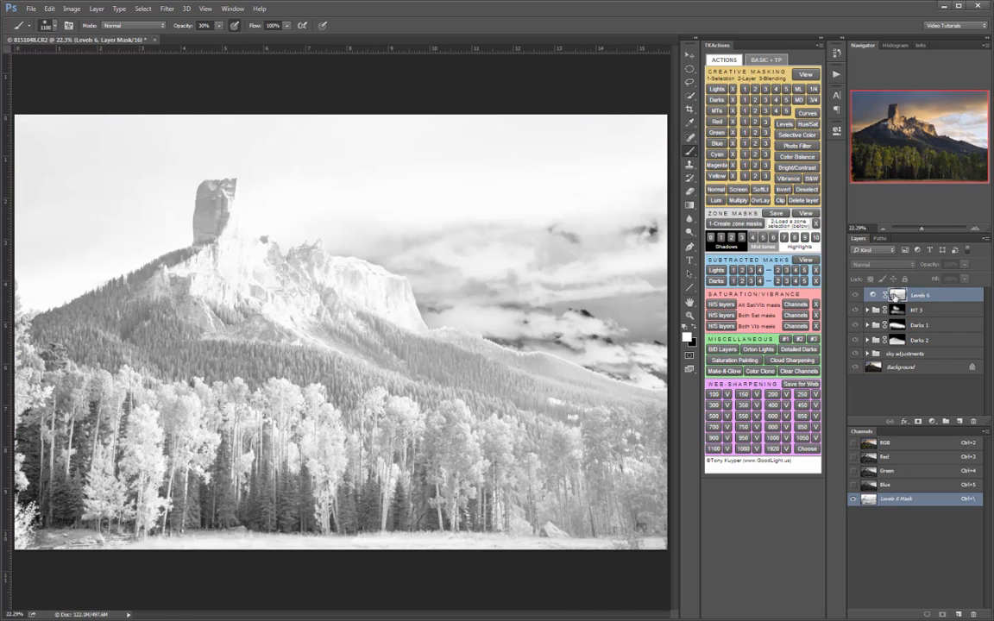
left_click(896, 296, "alt")
double_click(884, 295)
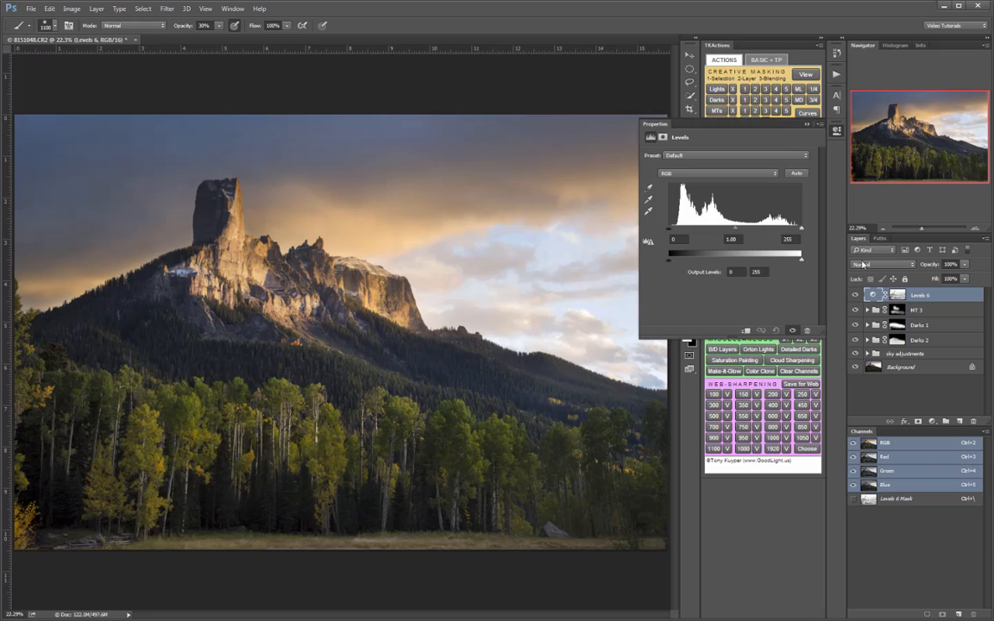
left_click_drag(803, 231, 741, 236)
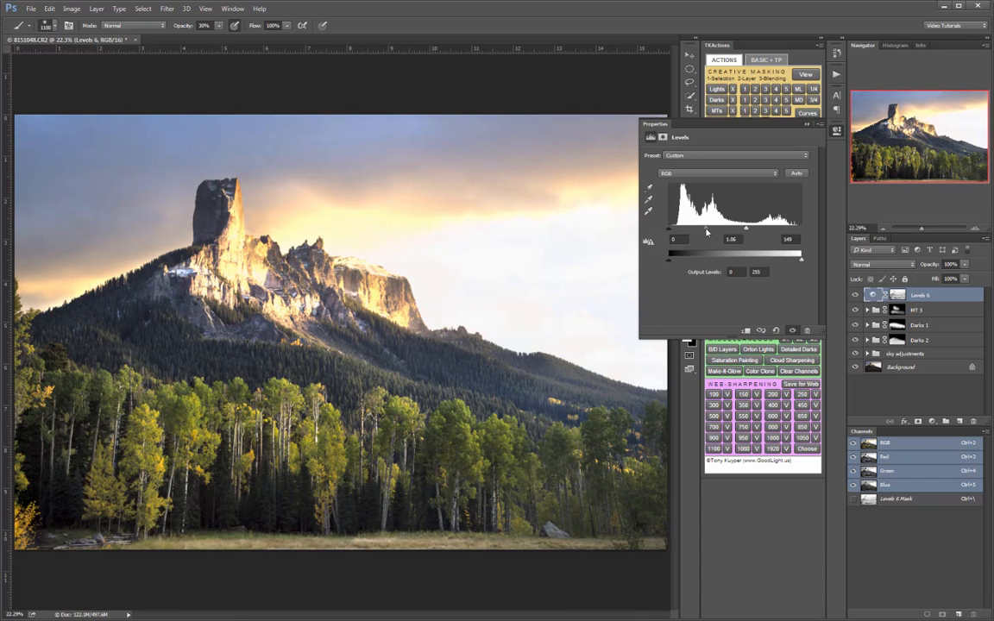
left_click_drag(744, 231, 739, 233)
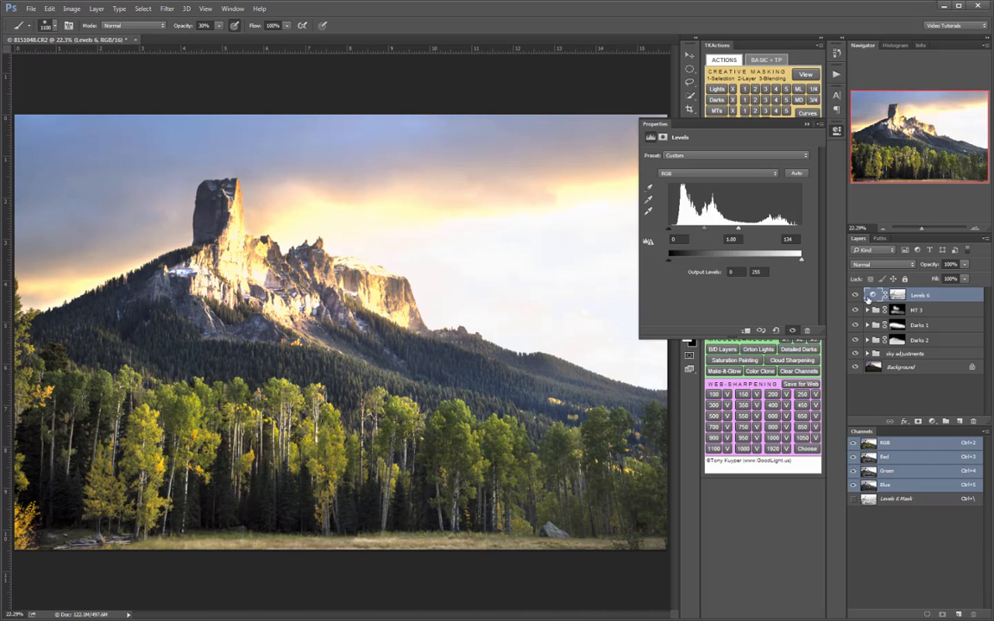
- Compare the image with and without the Levels 6 adjustment and close its settings
left_click(856, 295)
left_click(856, 295)
left_click(838, 132)
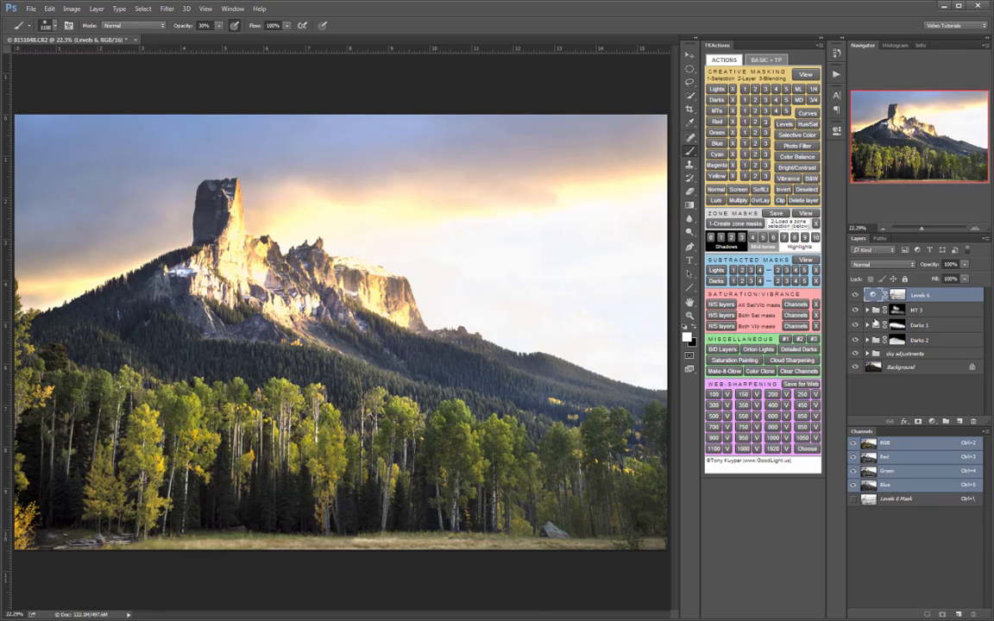
- Put the Levels 6 adjustment in a group named MT 4 and give the group a black mask
left_click(946, 422)
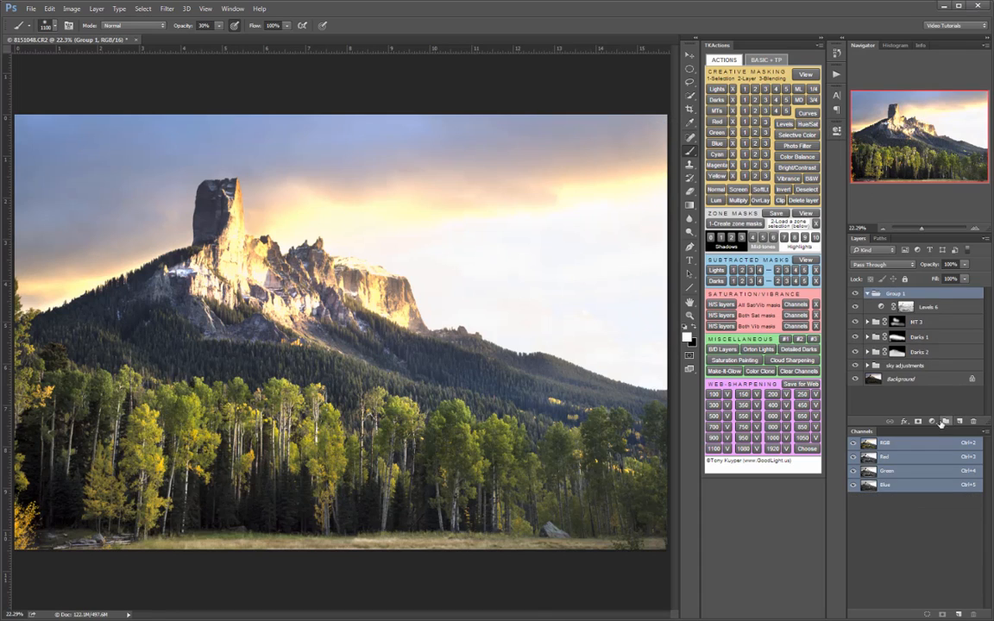
double_click(895, 294)
type("MT 4")
key("Return")
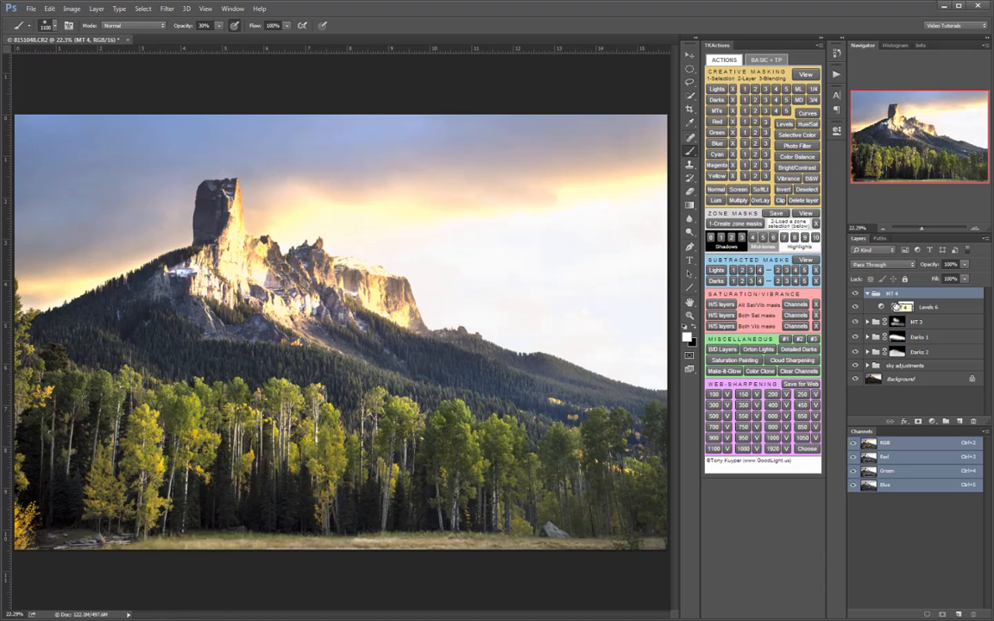
left_click(918, 422, "alt")
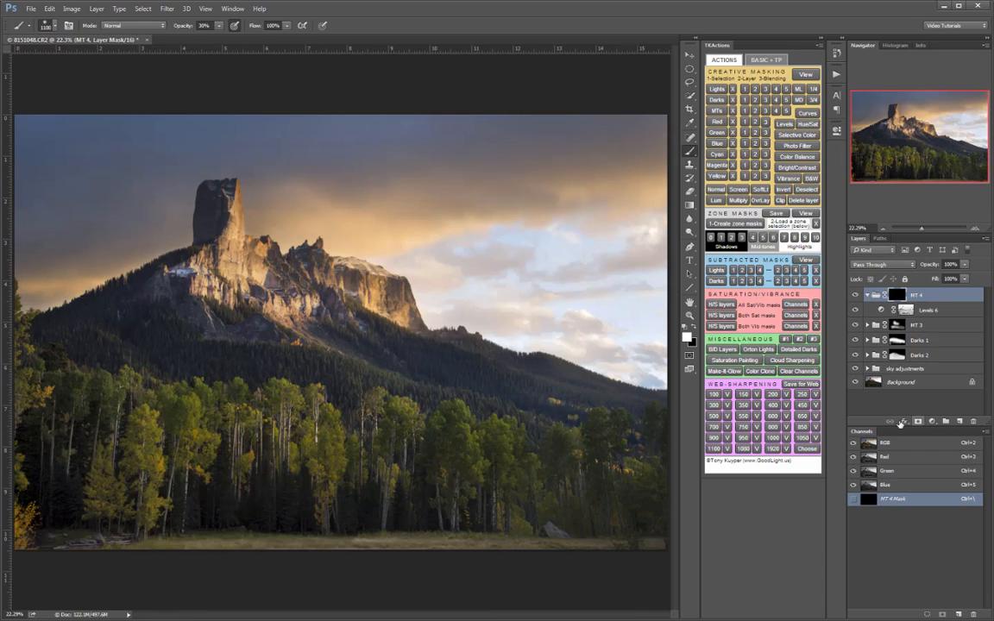
- Paint white on the MT 4 group mask over the foreground trees with a 400 px brush at 30% opacity
key("bracketleft")
key("bracketleft")
key("bracketleft")
key("bracketleft")
key("bracketleft")
key("bracketleft")
key("bracketleft")
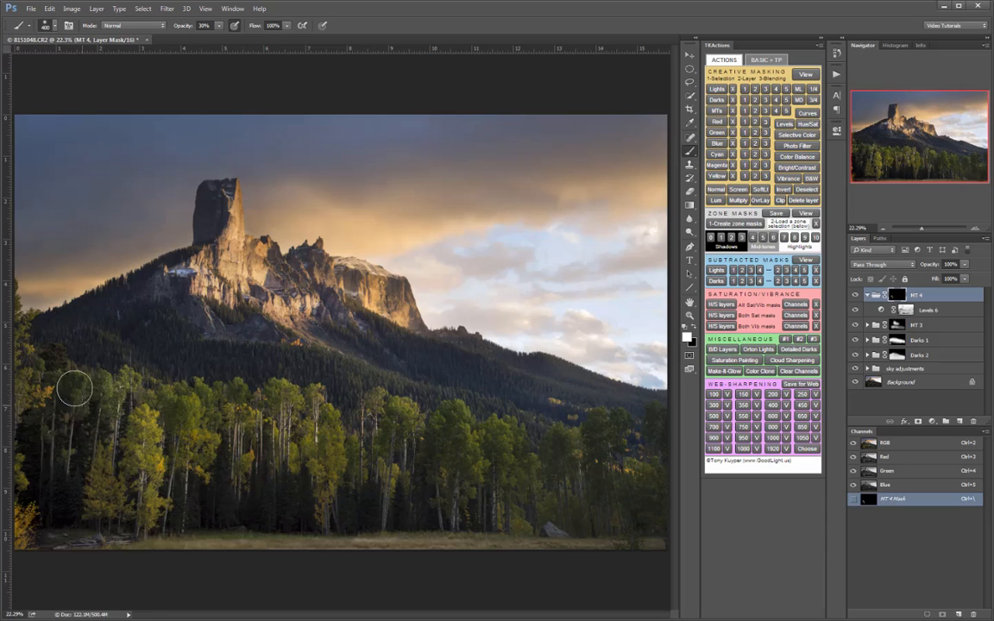
mouse_move(47, 388)
left_mouse_down()
mouse_move(23, 335)
mouse_move(16, 443)
mouse_move(29, 540)
left_mouse_up()
left_click_drag(110, 440, 111, 469)
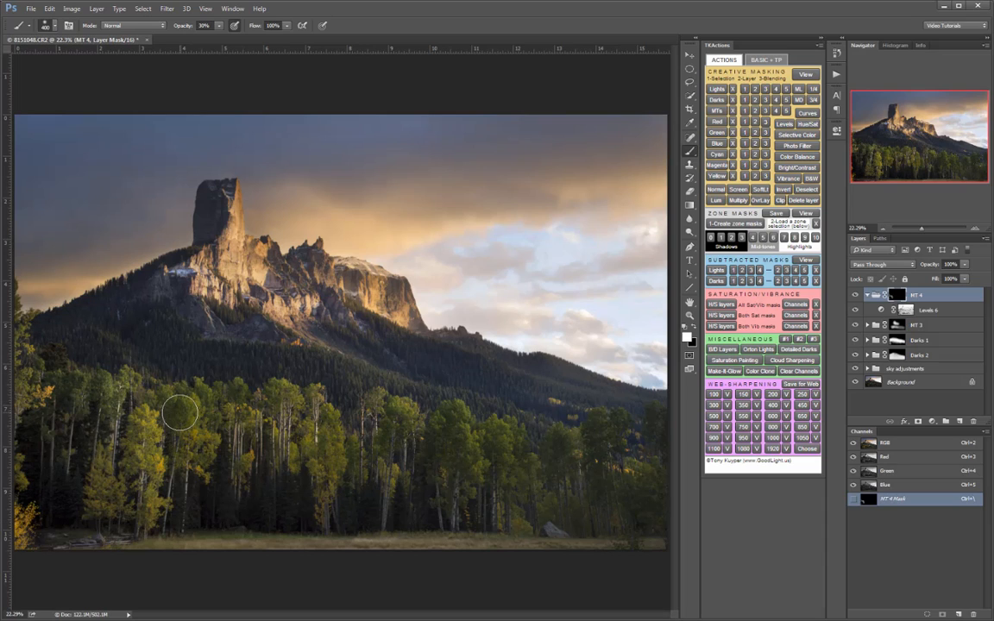
mouse_move(185, 415)
left_mouse_down()
mouse_move(191, 451)
mouse_move(196, 414)
mouse_move(216, 435)
mouse_move(242, 402)
mouse_move(231, 393)
mouse_move(195, 407)
mouse_move(293, 398)
mouse_move(290, 449)
mouse_move(325, 461)
mouse_move(316, 412)
mouse_move(325, 423)
mouse_move(316, 498)
mouse_move(351, 446)
mouse_move(380, 448)
mouse_move(382, 408)
mouse_move(396, 438)
mouse_move(400, 416)
mouse_move(389, 455)
mouse_move(416, 456)
mouse_move(424, 442)
mouse_move(434, 477)
mouse_move(450, 426)
mouse_move(474, 454)
mouse_move(471, 486)
mouse_move(493, 438)
mouse_move(508, 501)
mouse_move(522, 451)
mouse_move(533, 478)
mouse_move(561, 470)
mouse_move(562, 437)
mouse_move(568, 460)
mouse_move(598, 446)
mouse_move(598, 429)
mouse_move(610, 445)
mouse_move(625, 426)
mouse_move(619, 469)
mouse_move(643, 468)
mouse_move(442, 465)
left_mouse_up()
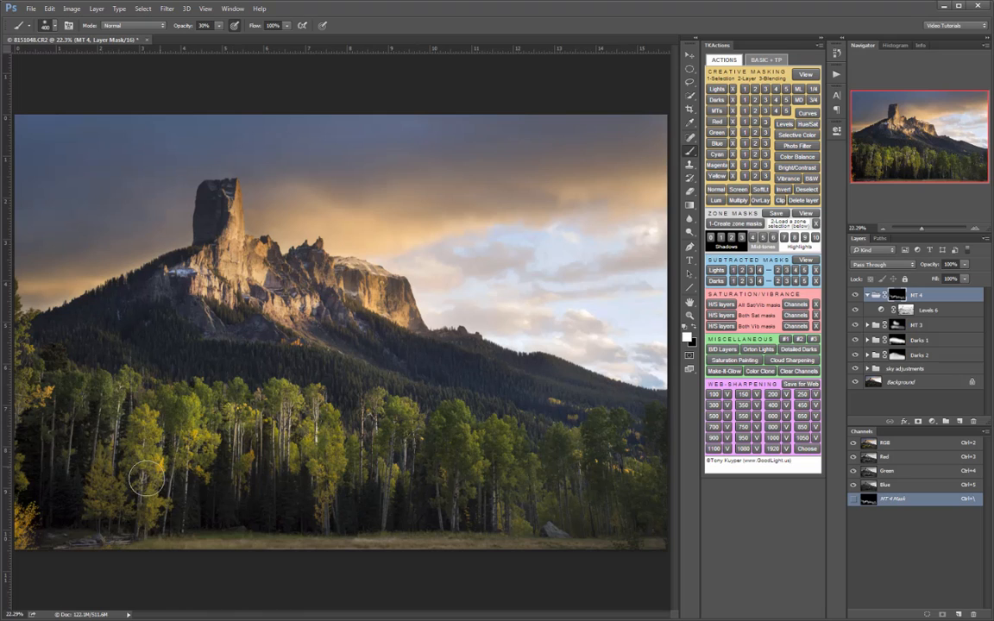
mouse_move(136, 442)
left_mouse_down()
mouse_move(128, 399)
mouse_move(174, 372)
left_mouse_up()
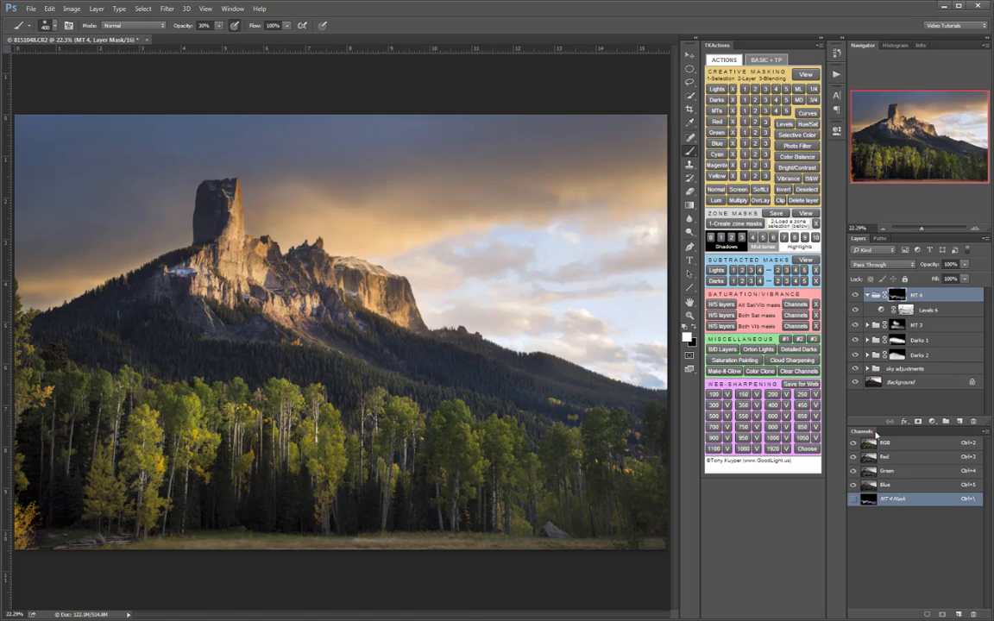
- Compare the image with and without the MT 4 group
left_click(856, 295)
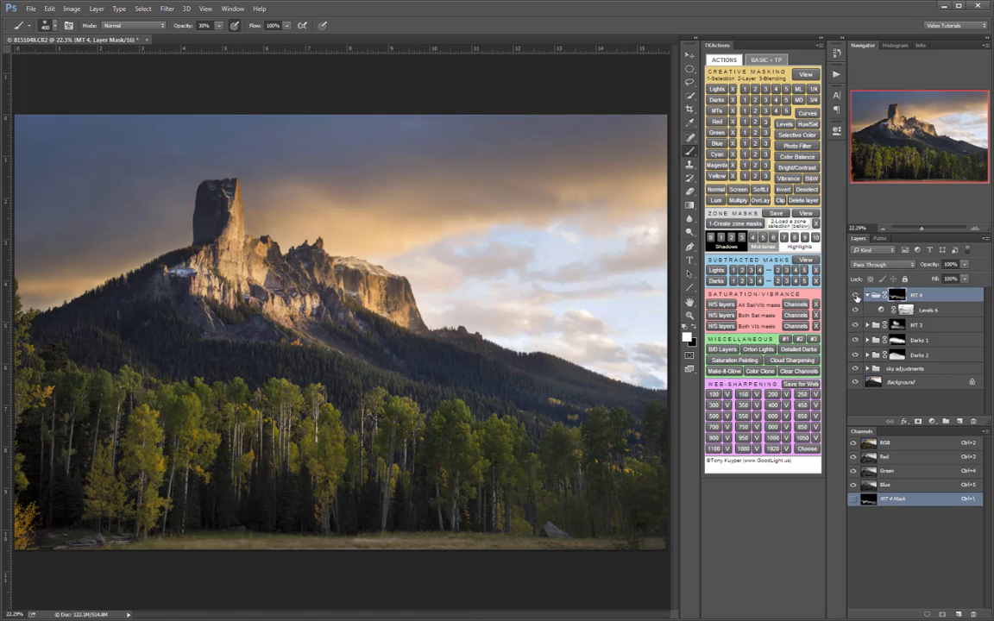
left_click(855, 295)
left_click(856, 295)
left_click(855, 295)
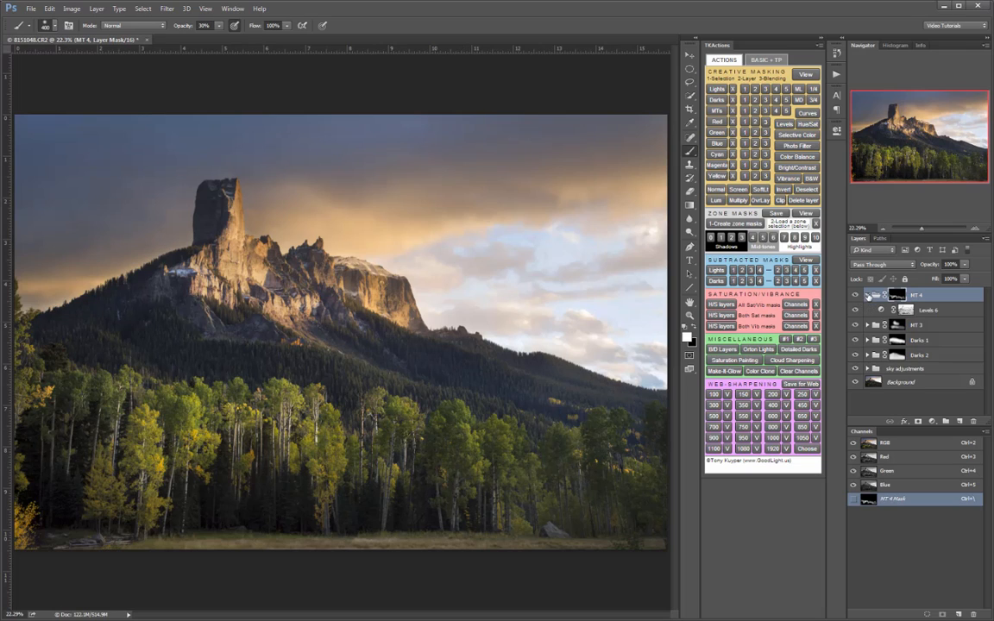
- Combine the MT 4, MT 3, Darks 1 and Darks 2 groups into one parent group named Land Adjustments
left_click(868, 295)
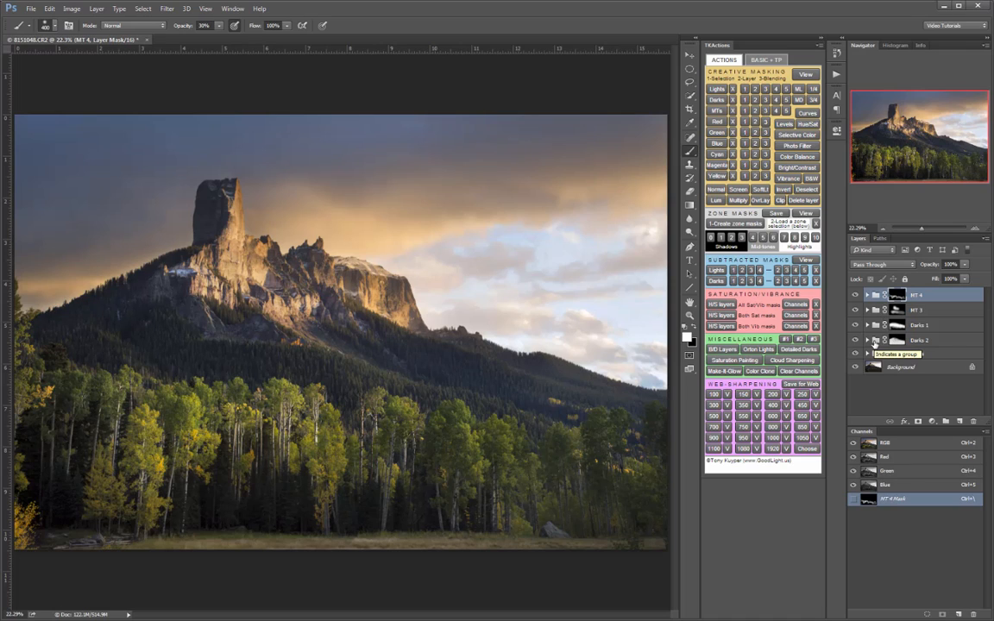
left_click(951, 340, "shift")
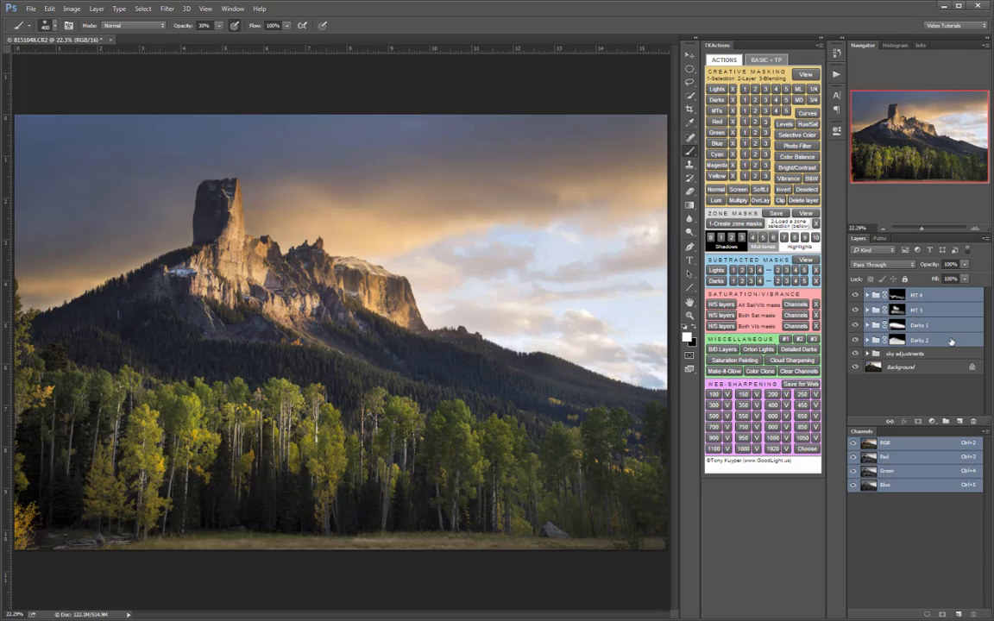
left_click(945, 421)
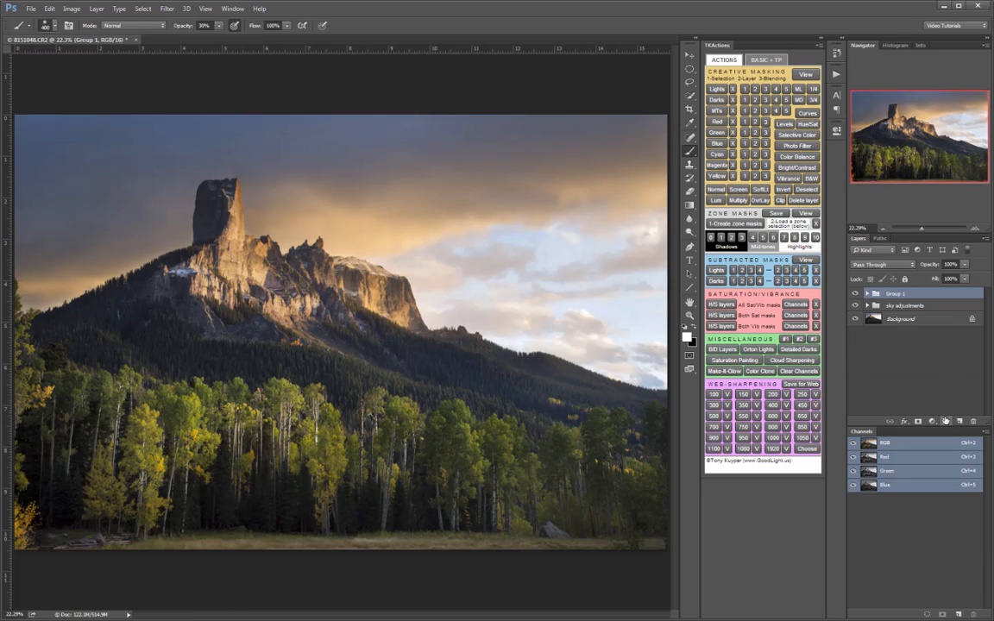
double_click(898, 295)
type("Land Adjustments")
key("Return")
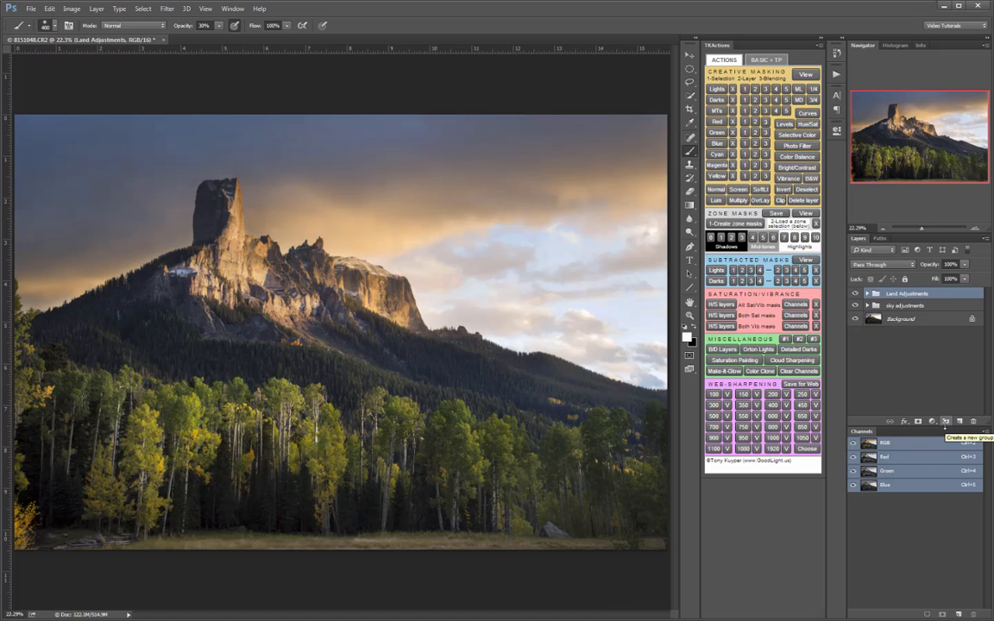
- Compare the image with and without the Land Adjustments group, and likewise with and without the sky adjustments group
left_click(856, 294)
left_click(856, 294)
left_click(856, 294)
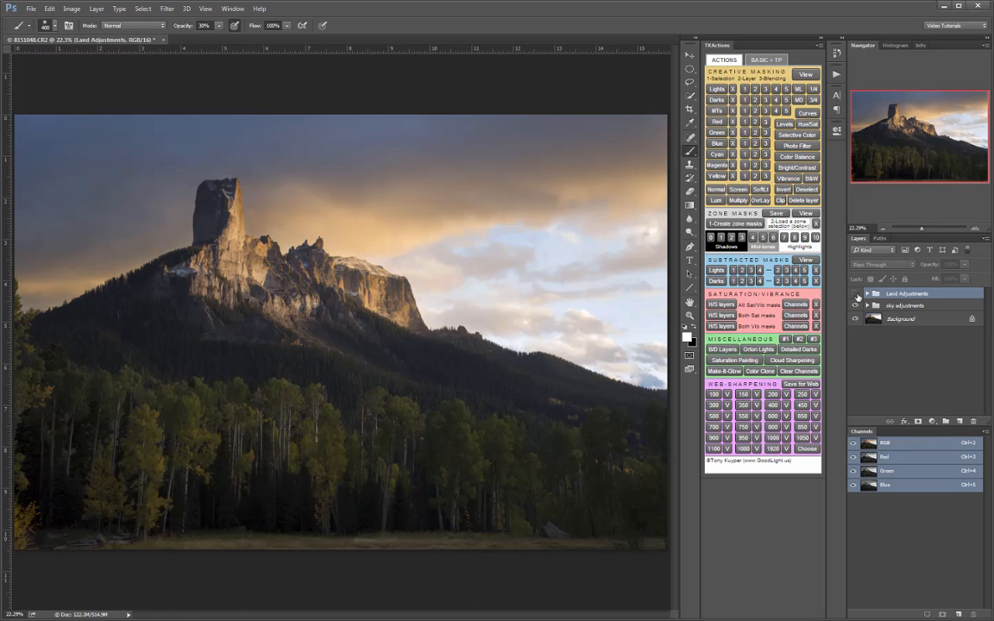
left_click(857, 294)
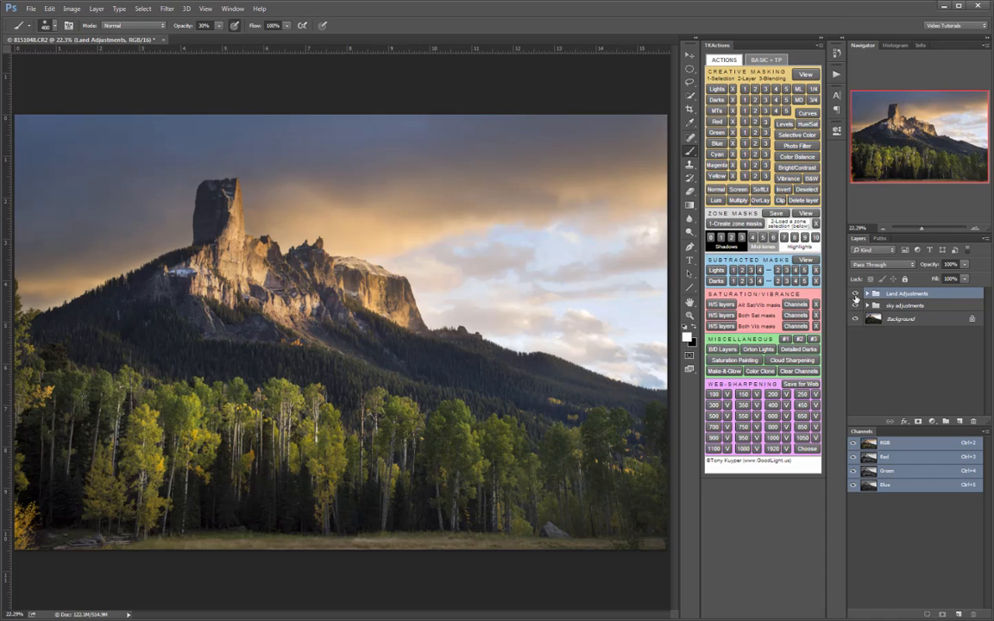
left_click(856, 306)
left_click(856, 306)
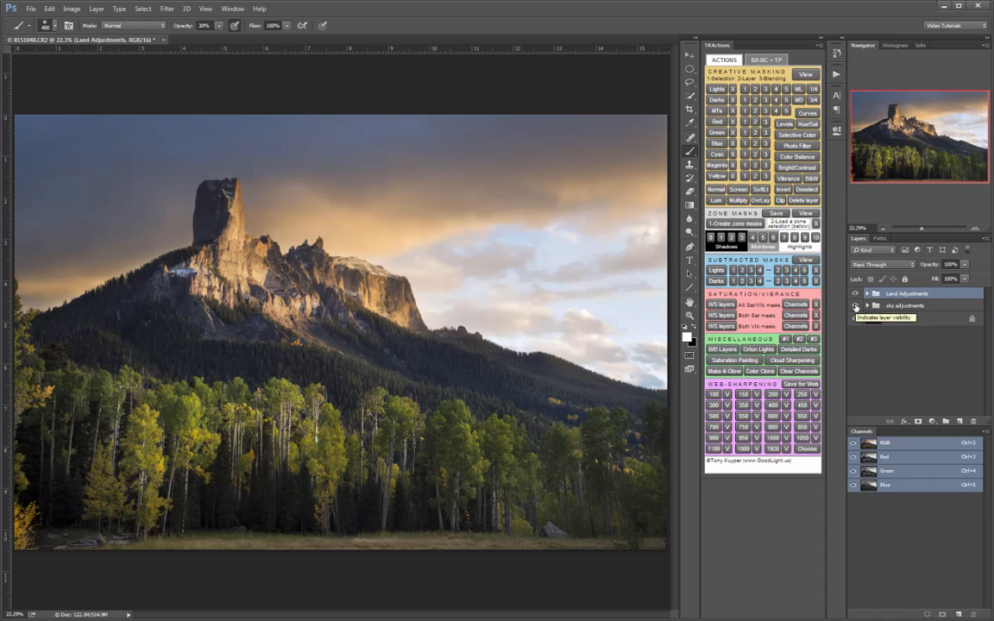
left_click(856, 307)
left_click(856, 307)
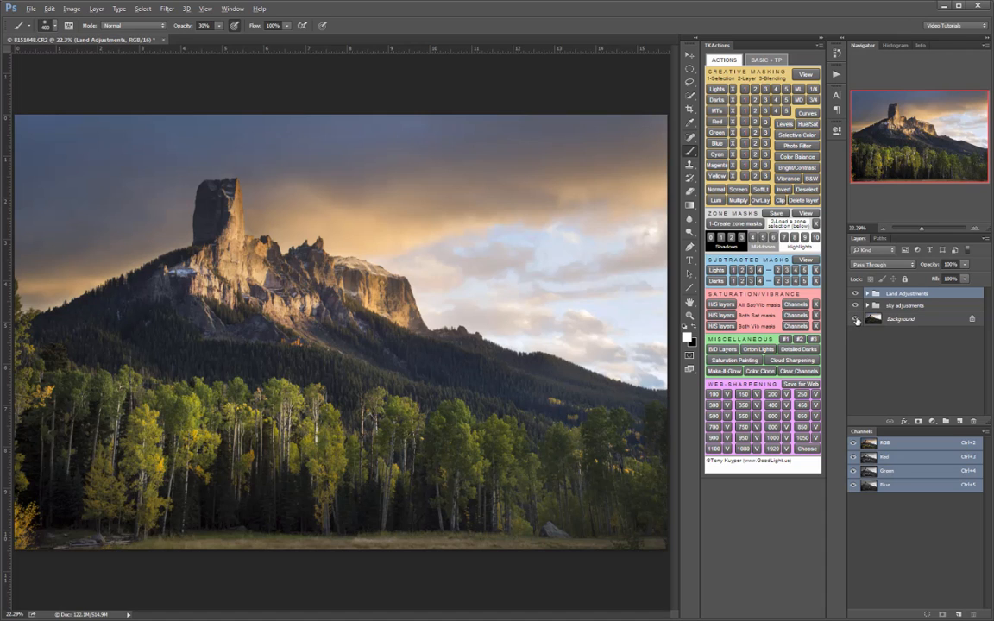
- Compare the original Background layer alone with the fully adjusted image, leaving all adjustment groups shown
left_click(856, 321, "alt")
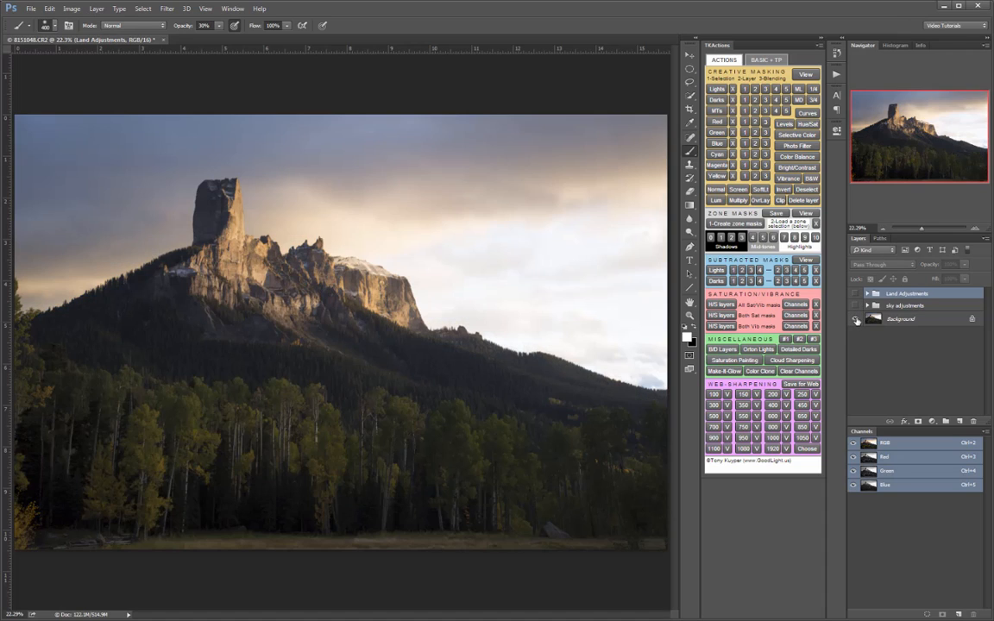
left_click(856, 320, "alt")
left_click(857, 320, "alt")
left_click(856, 320, "alt")
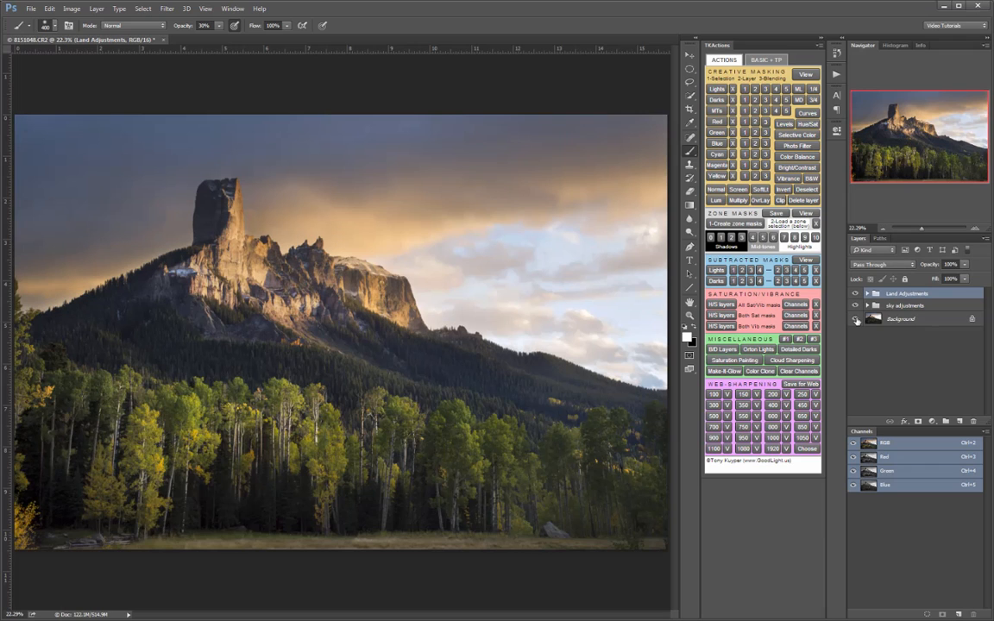
left_click(856, 320, "alt")
left_click(856, 321, "alt")
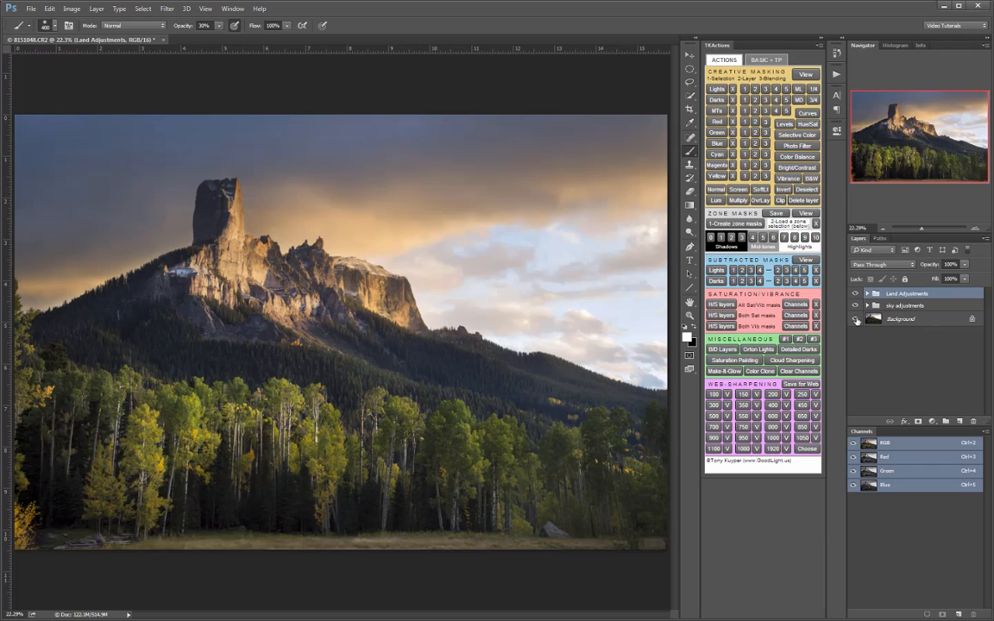